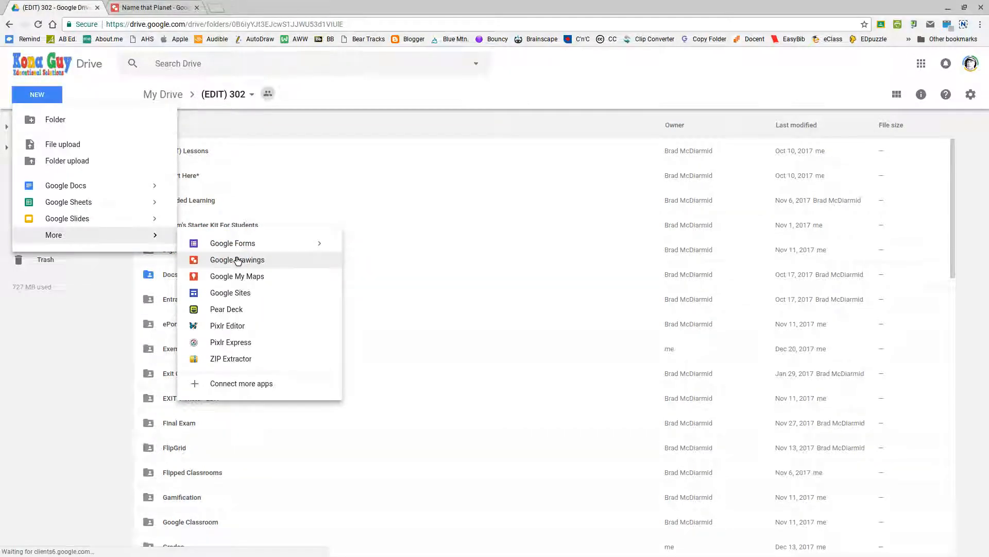
- Create a blank Google Drawings file in the shared (EDIT) 302 folder, keeping the folder's sharing permissions
left_click(237, 260)
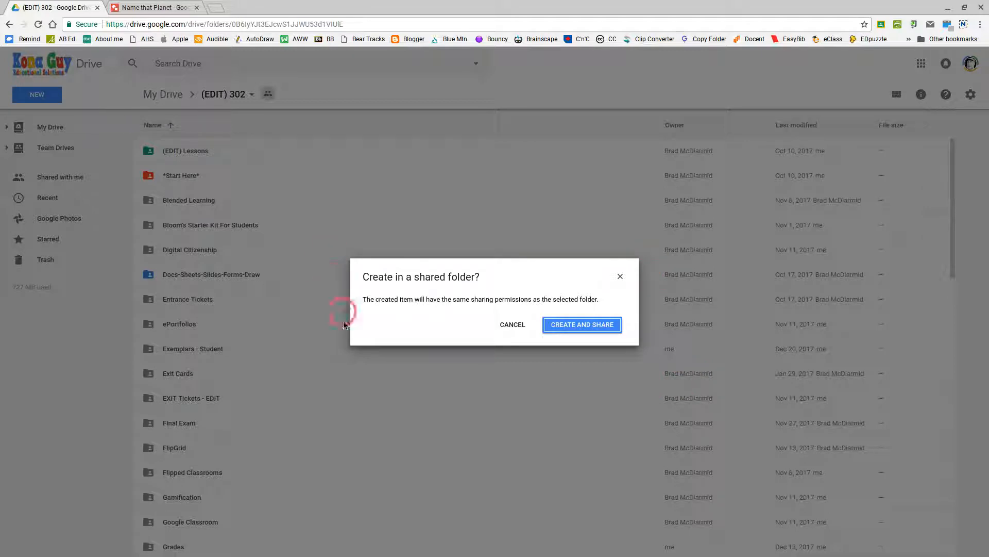
left_click(581, 326)
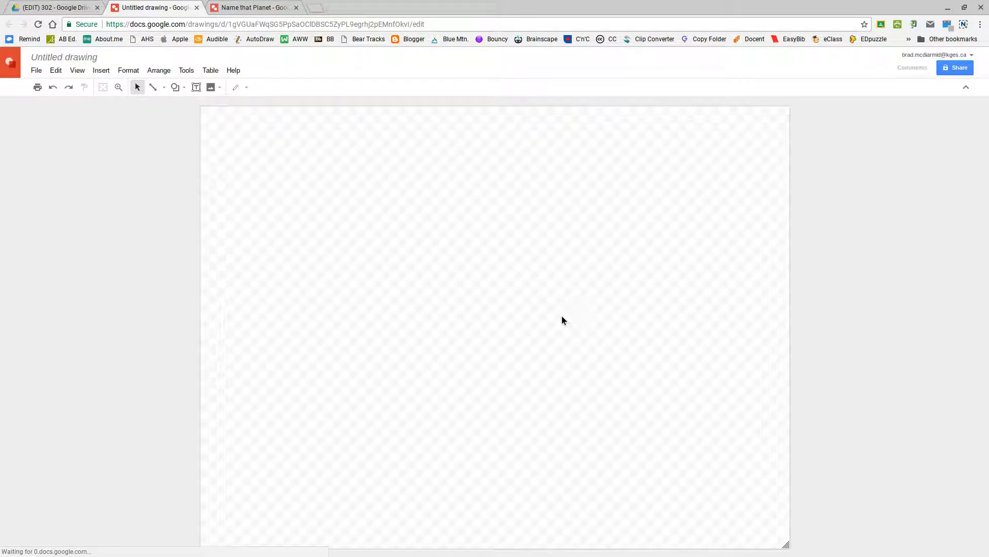
- Retitle the untitled drawing 'Name That Planet - ' followed by the creator's name
left_click(84, 57)
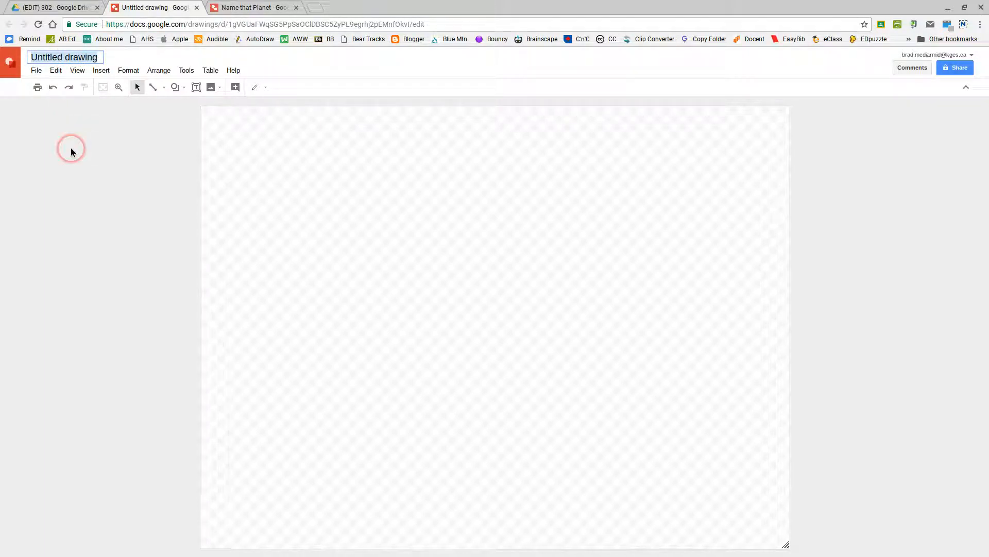
type("Name That Planet")
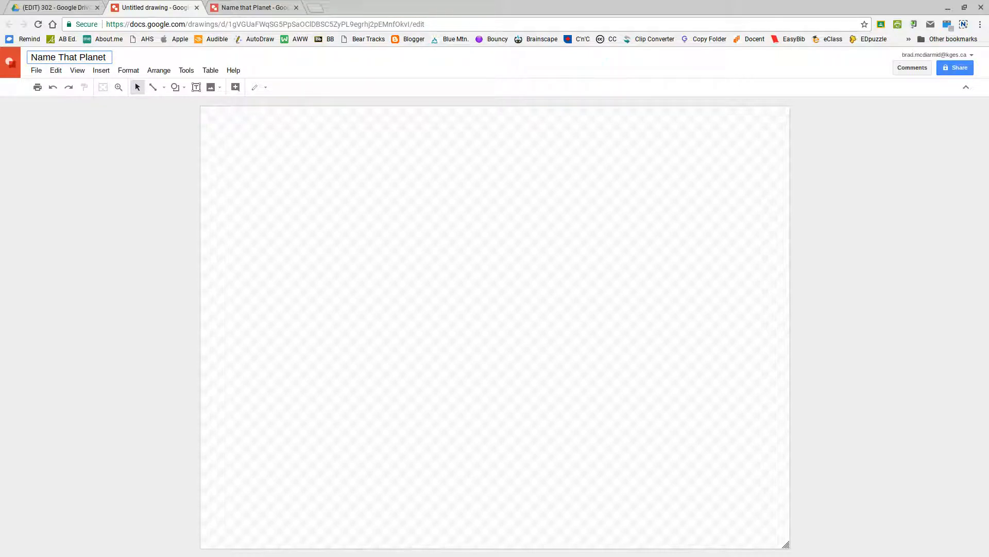
type(" - Brad M.")
left_click(108, 212)
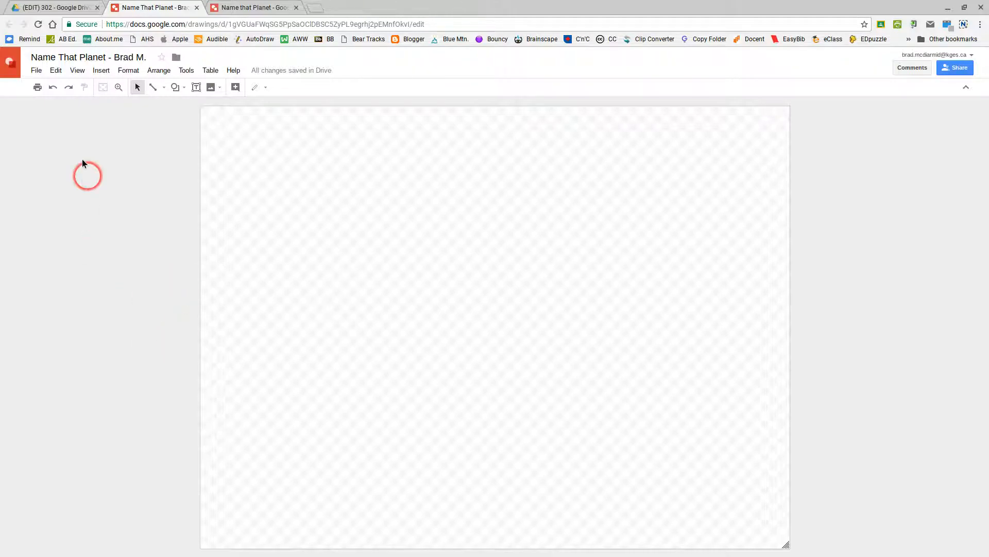
left_click(36, 70)
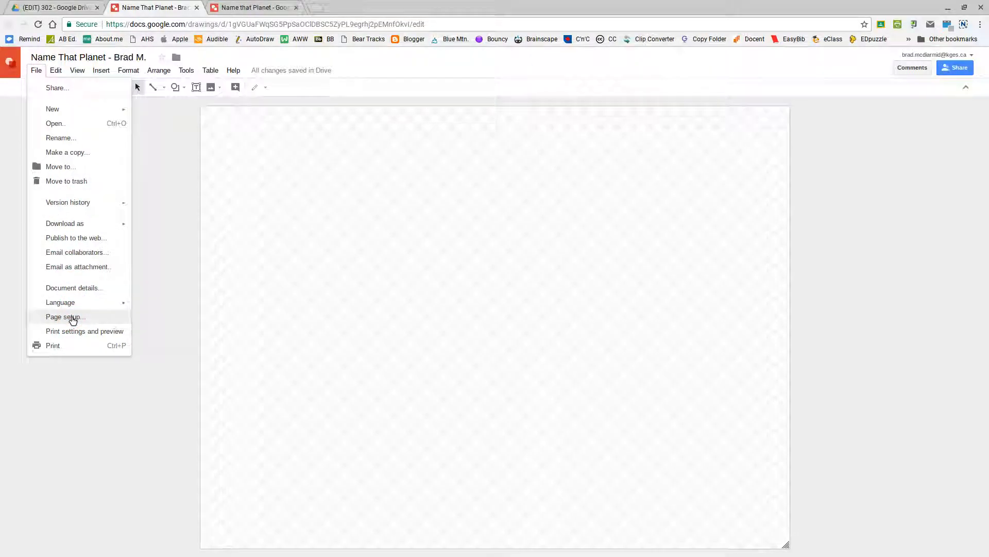
- Open Page setup for the new drawing, then look at the example Name that Planet drawing
left_click(73, 318)
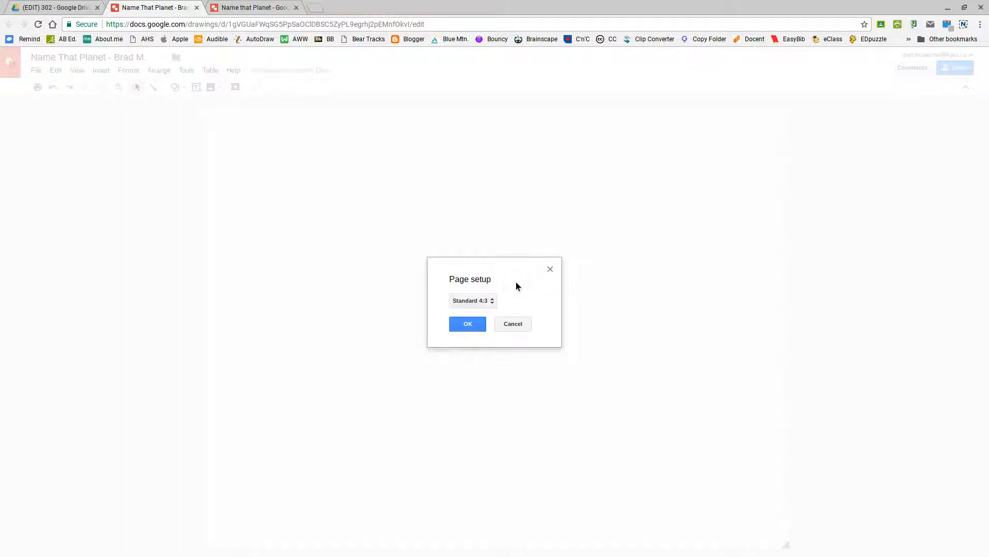
left_click(258, 8)
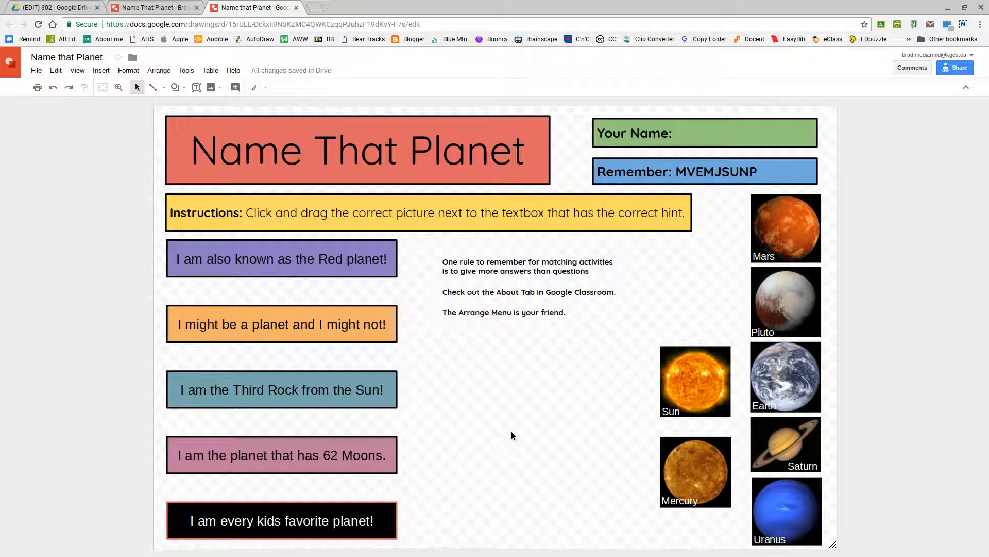
- Go back to the new drawing, where Page setup still shows Standard 4:3
left_click(504, 365)
left_click(177, 5)
left_click(176, 5)
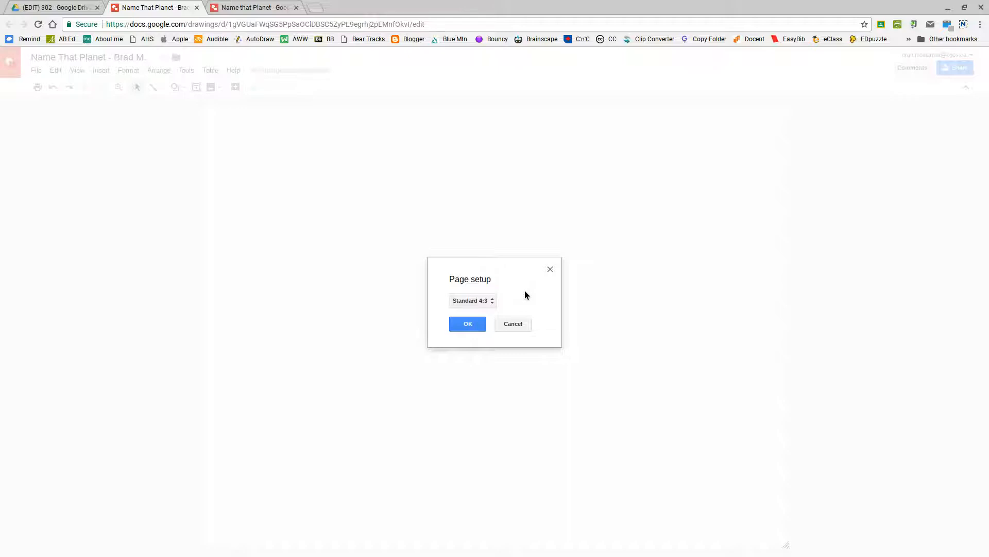
- After checking the example again, switch the page size preset from Standard 4:3 to Custom
left_click(263, 8)
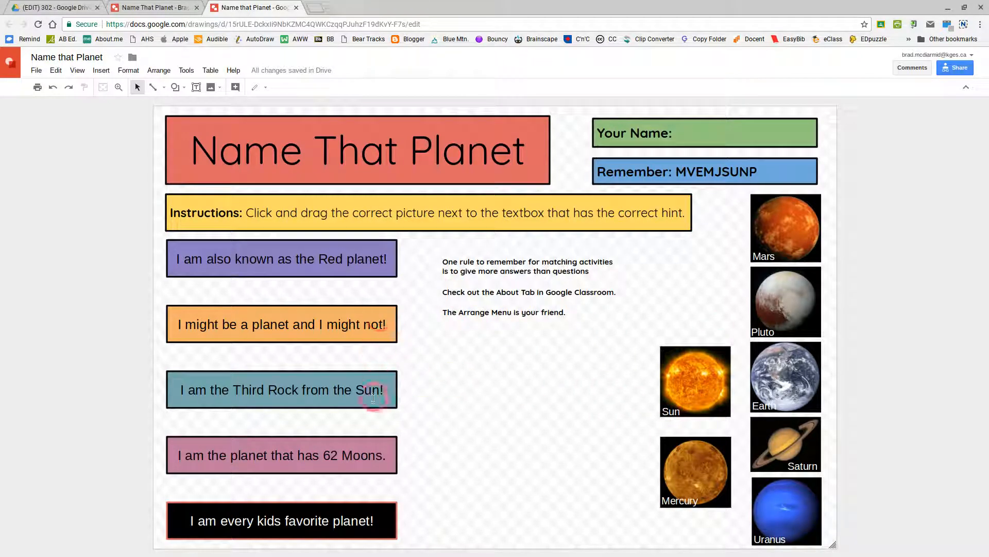
left_click(163, 7)
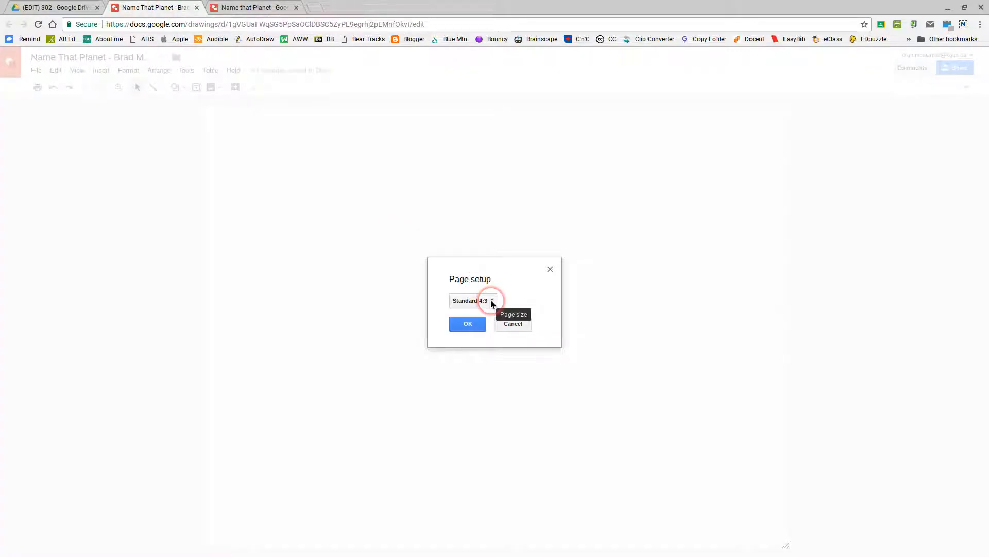
left_click(492, 302)
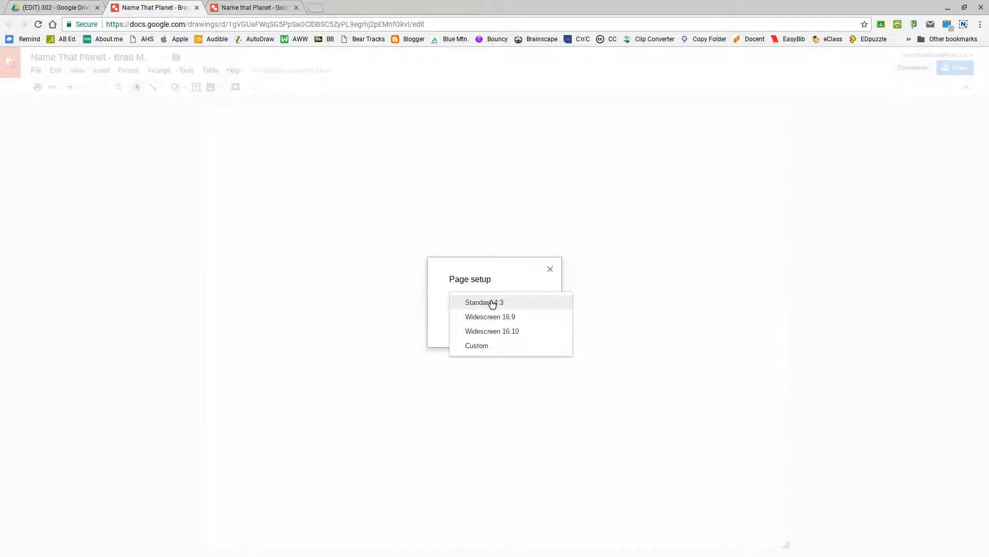
mouse_move(515, 315)
left_mouse_down()
mouse_move(472, 281)
mouse_move(509, 302)
left_mouse_up()
left_click(510, 303)
left_click(488, 301)
left_click(471, 347)
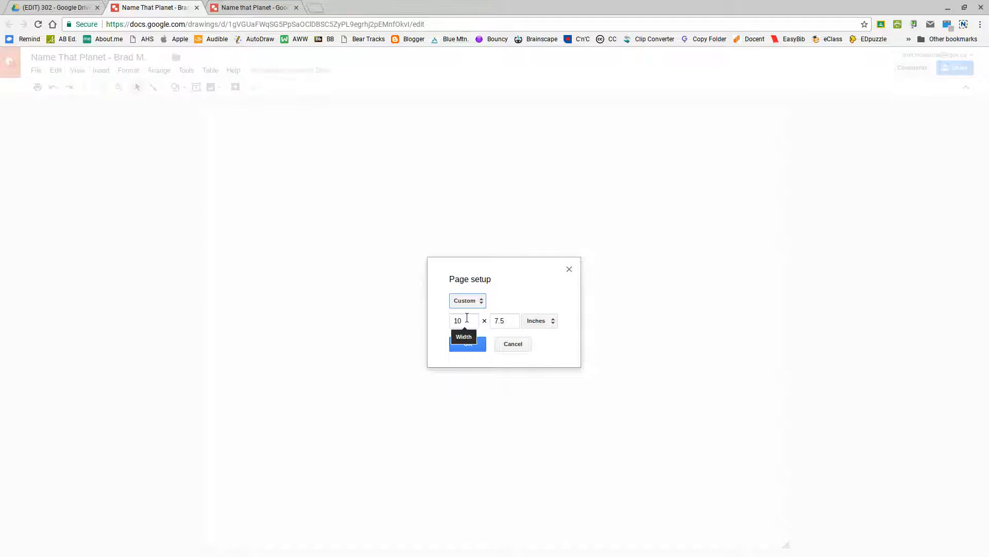
- Set the custom page width to 17 and height to 11 inches and apply it
left_click_drag(467, 318, 441, 327)
type("17")
left_click_drag(512, 320, 490, 320)
type("11")
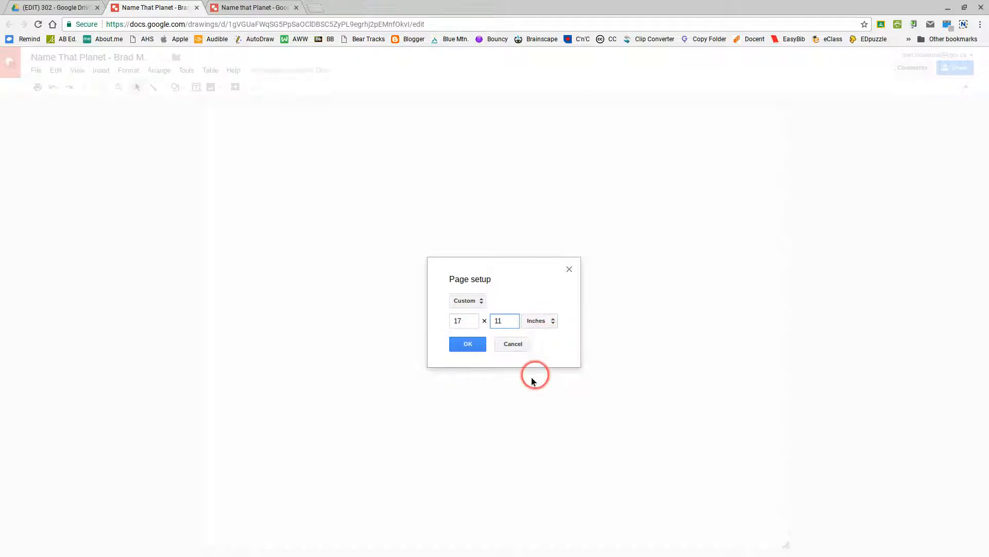
left_click(472, 344)
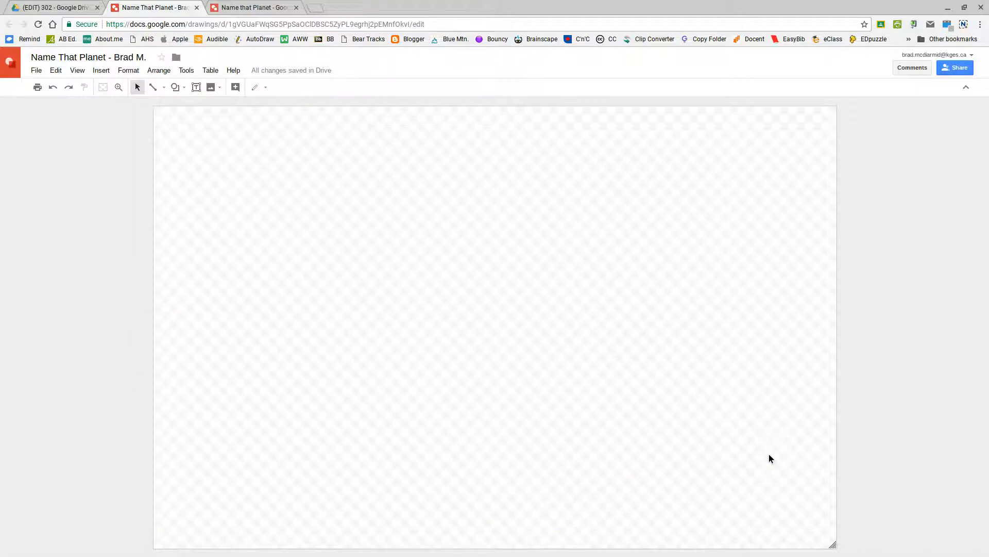
- Drag the canvas corner in to a narrow portrait page, then out to a wide landscape page
left_click(722, 420)
left_click(866, 434)
left_click_drag(833, 544, 345, 356)
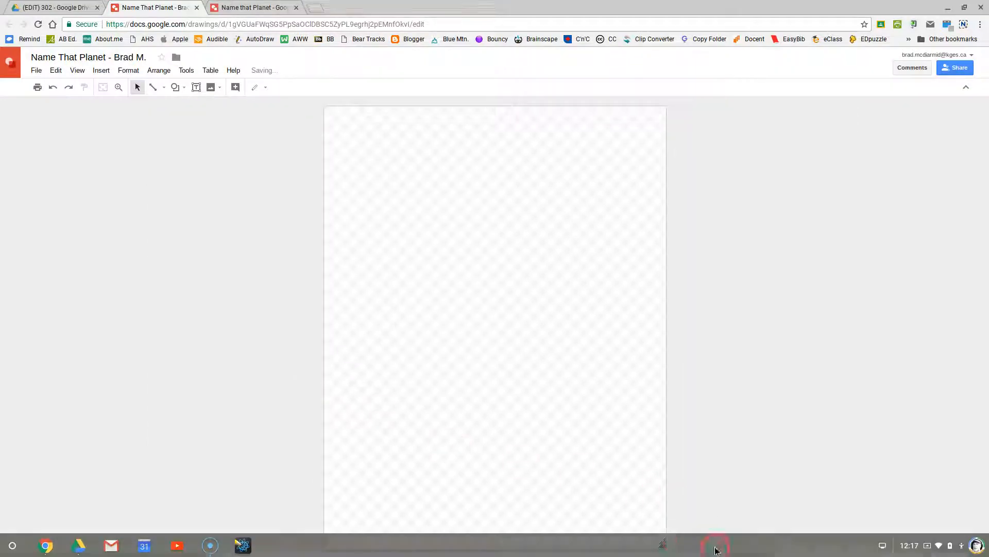
left_click_drag(663, 544, 966, 524)
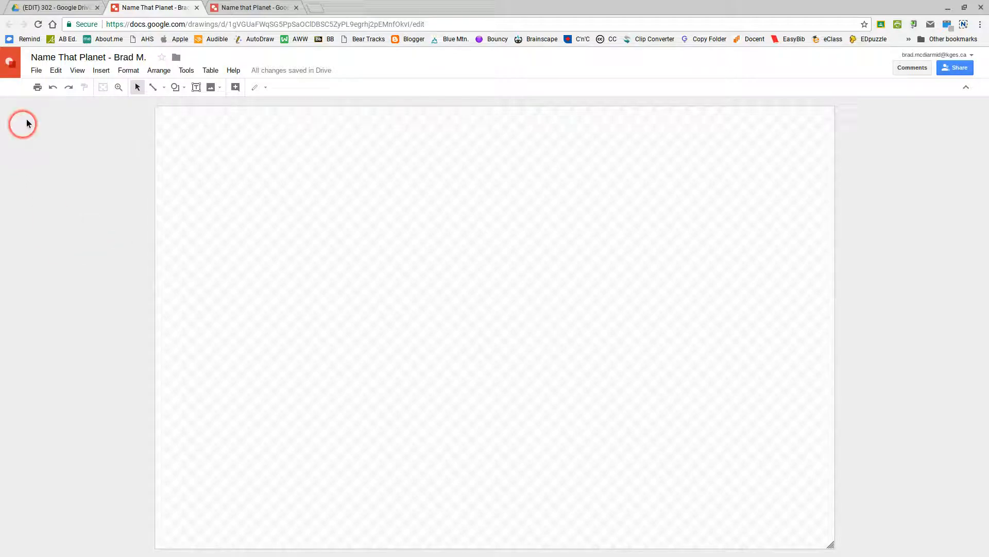
- Re-enter 17 × 11 inches as the custom size in Page setup and apply it
left_click(39, 70)
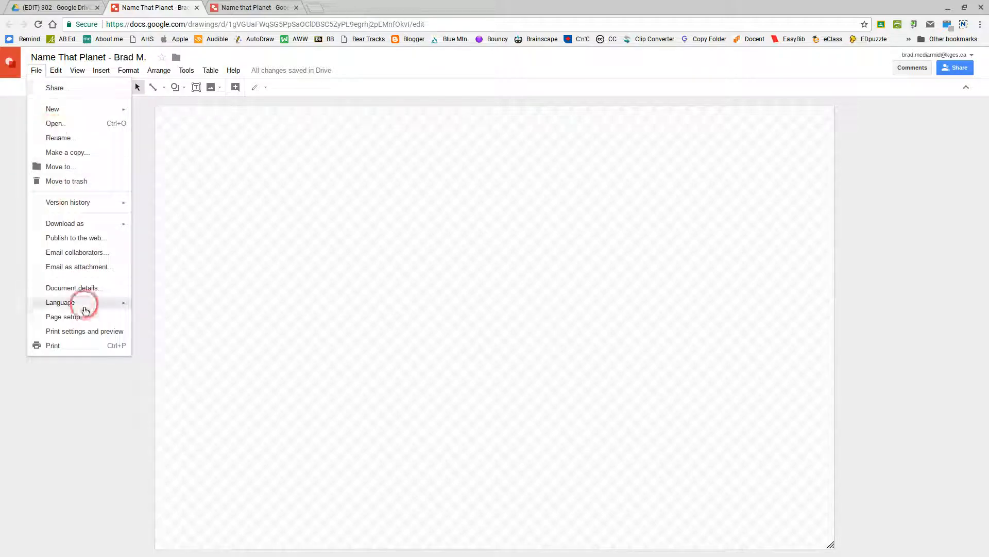
left_click(63, 316)
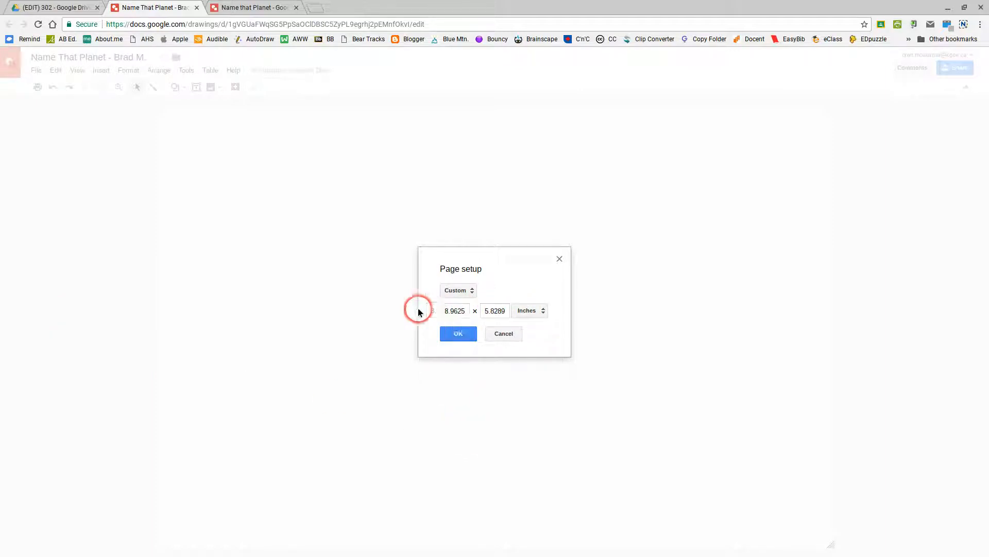
left_click(463, 309)
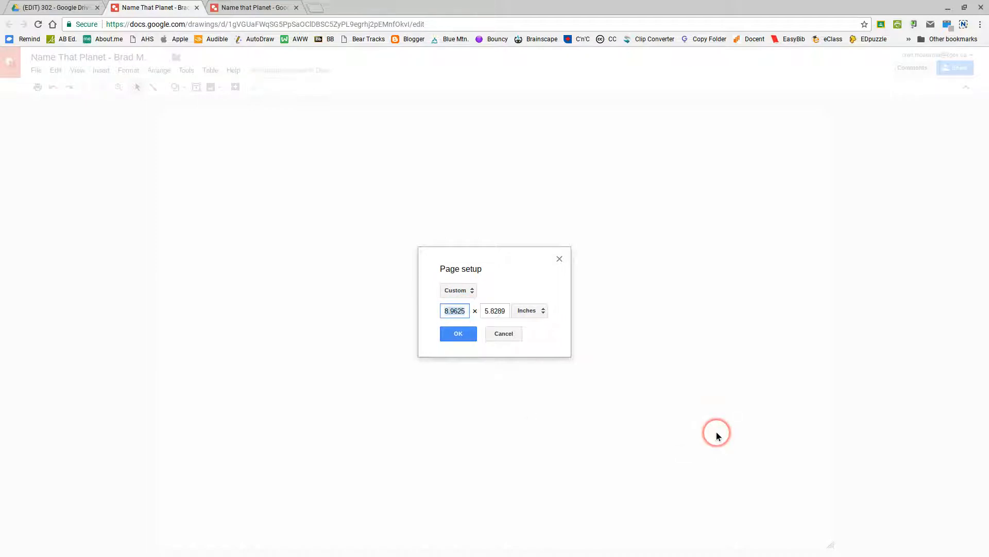
type("17")
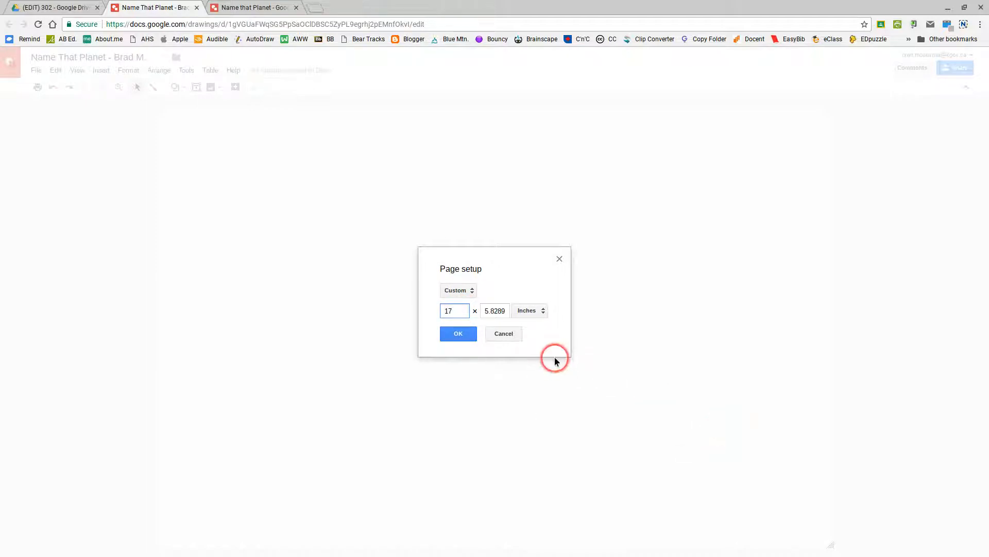
left_click(498, 312)
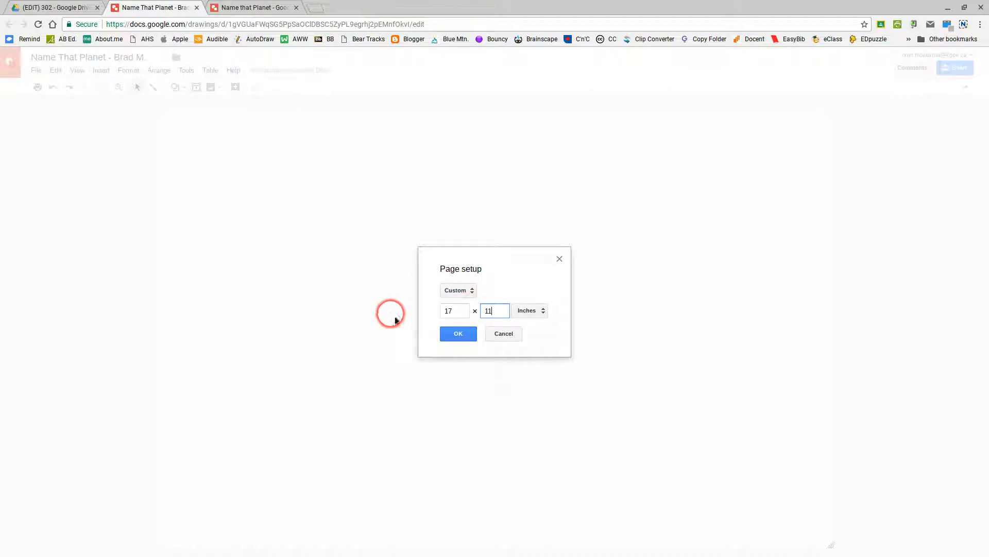
left_click(452, 333)
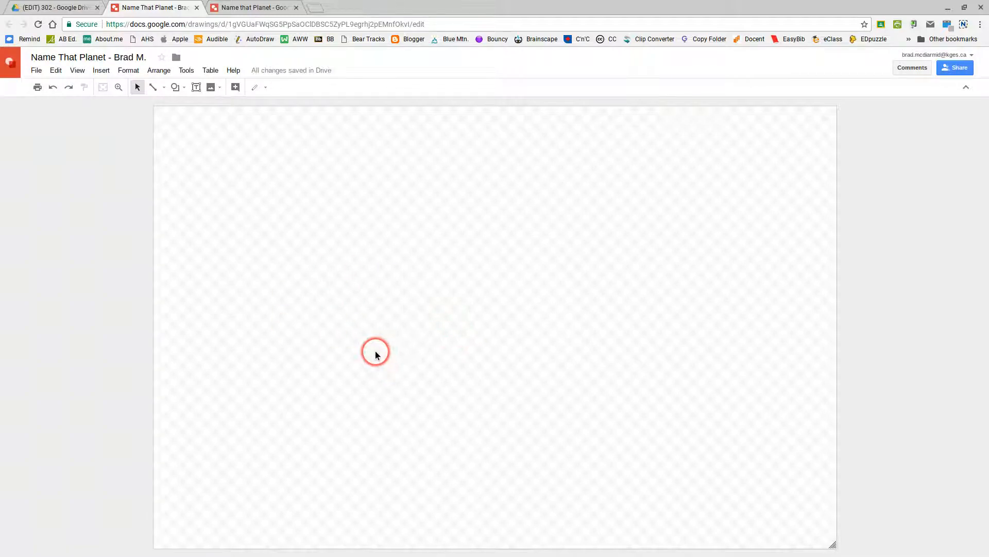
- Draw a wide text box at the page's top-left and begin typing 'Name That Planet'
left_click(248, 7)
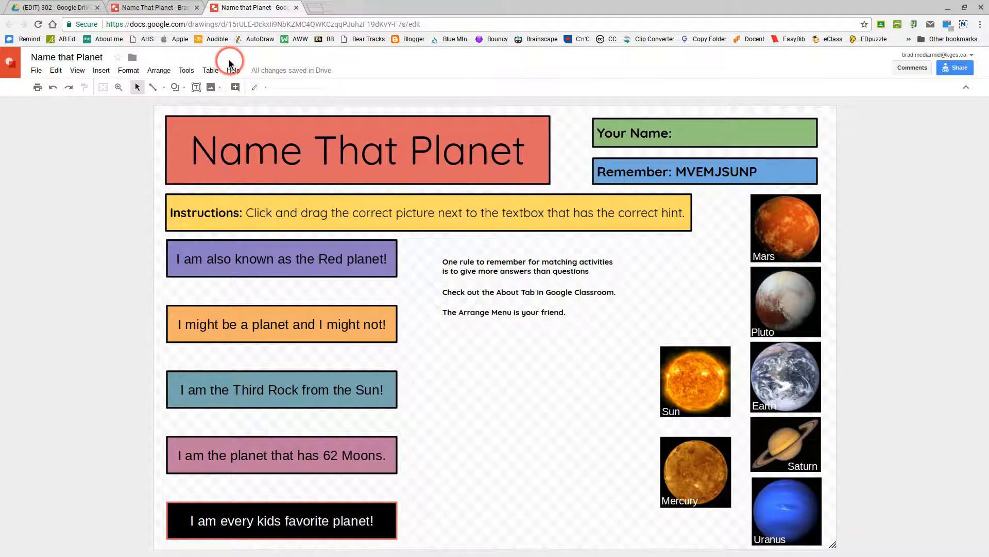
left_click(173, 7)
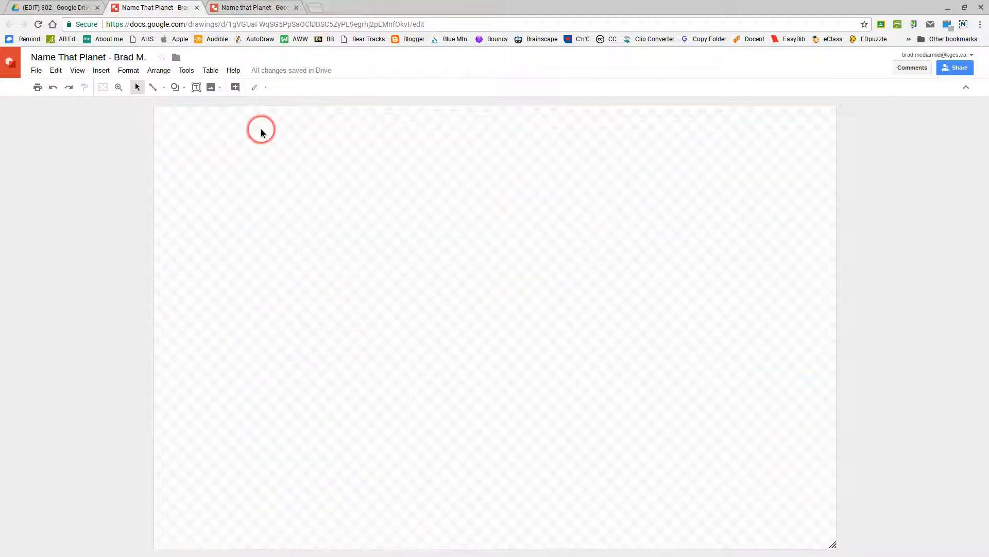
left_click(197, 88)
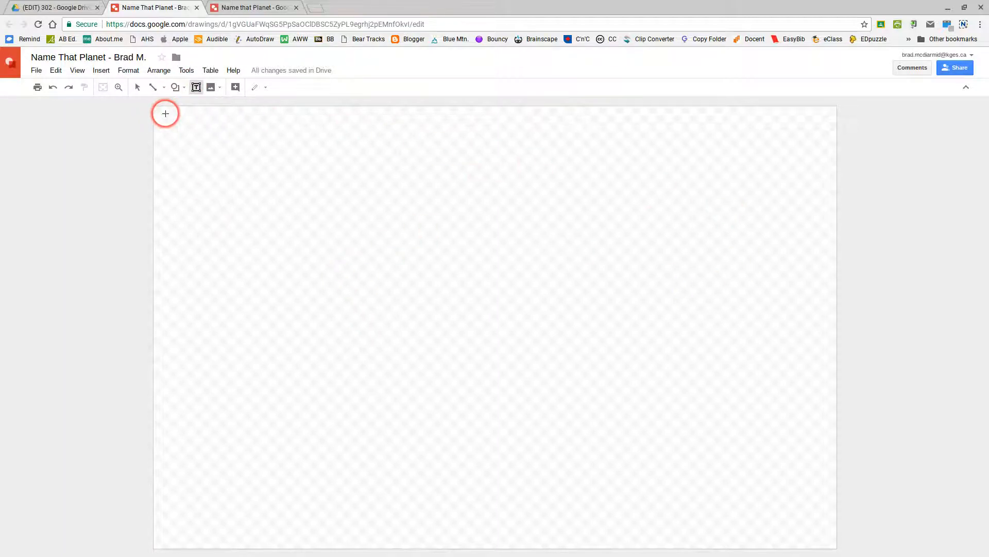
left_click_drag(166, 113, 545, 188)
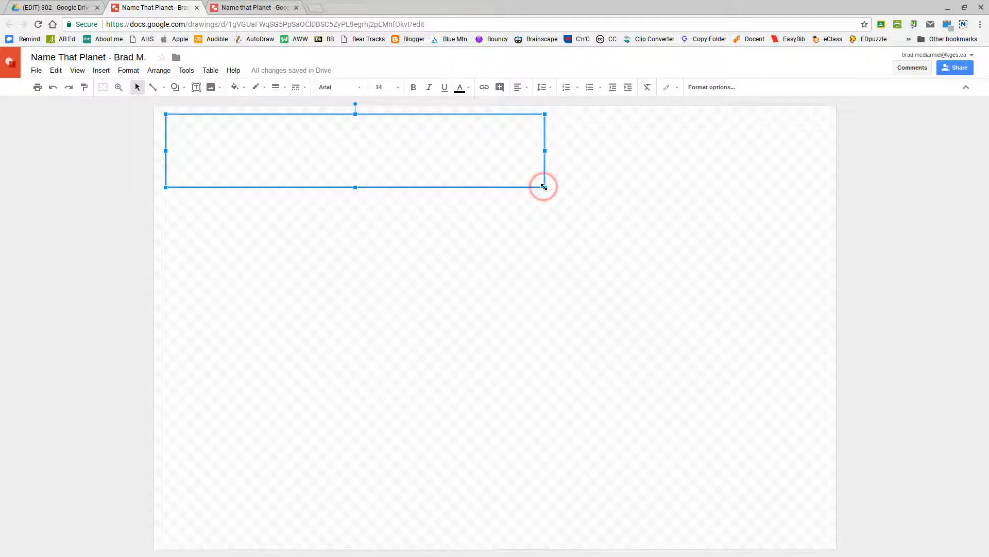
type("Name That Planet")
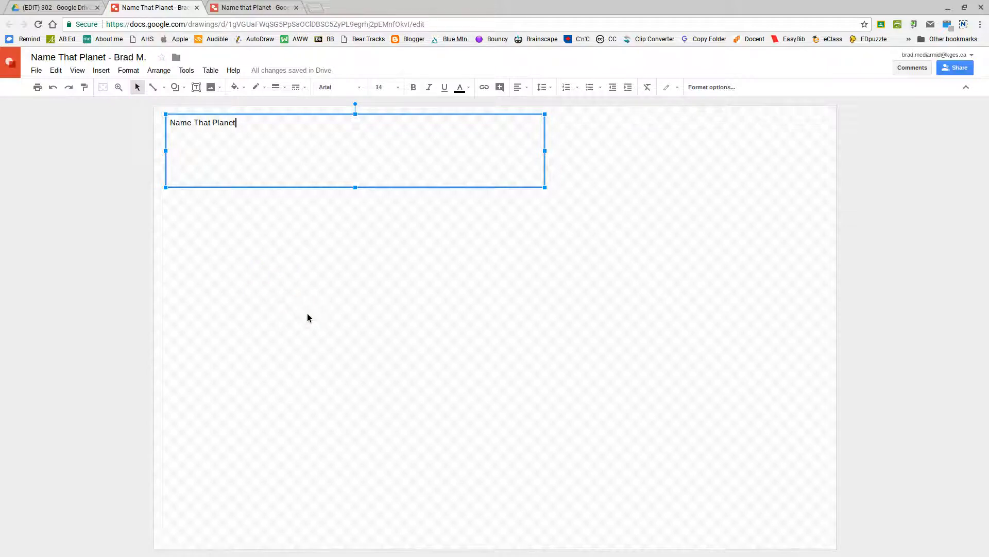
right_click(514, 307)
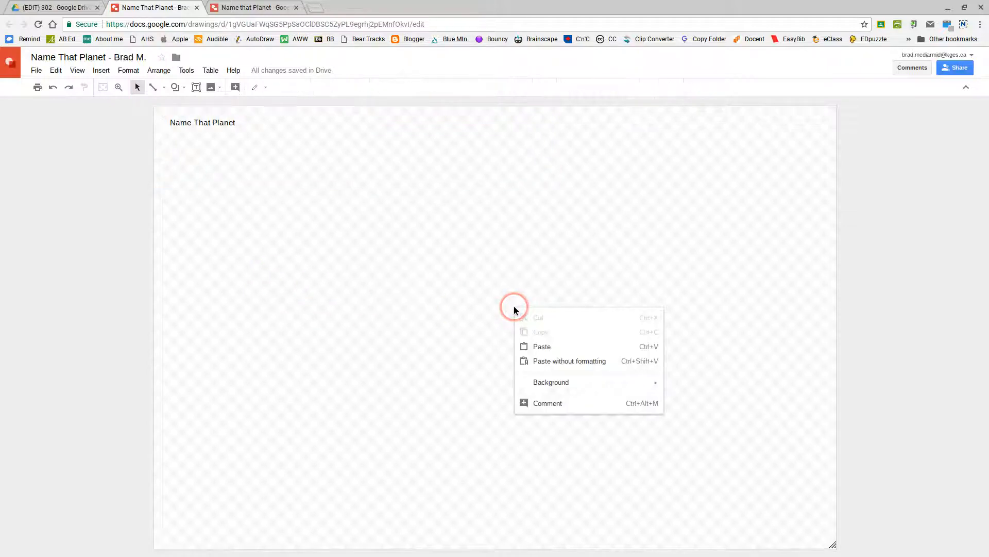
mouse_move(547, 382)
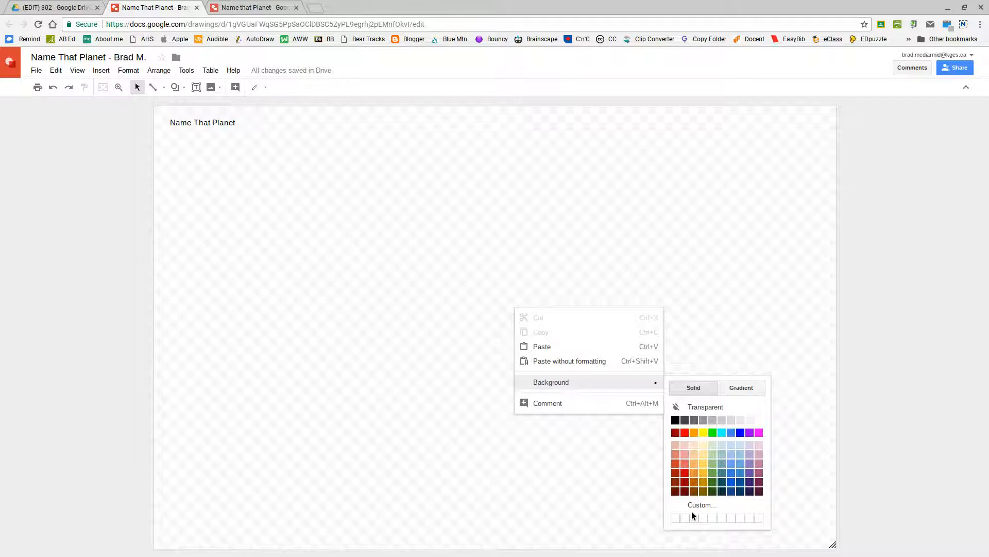
left_click(551, 199)
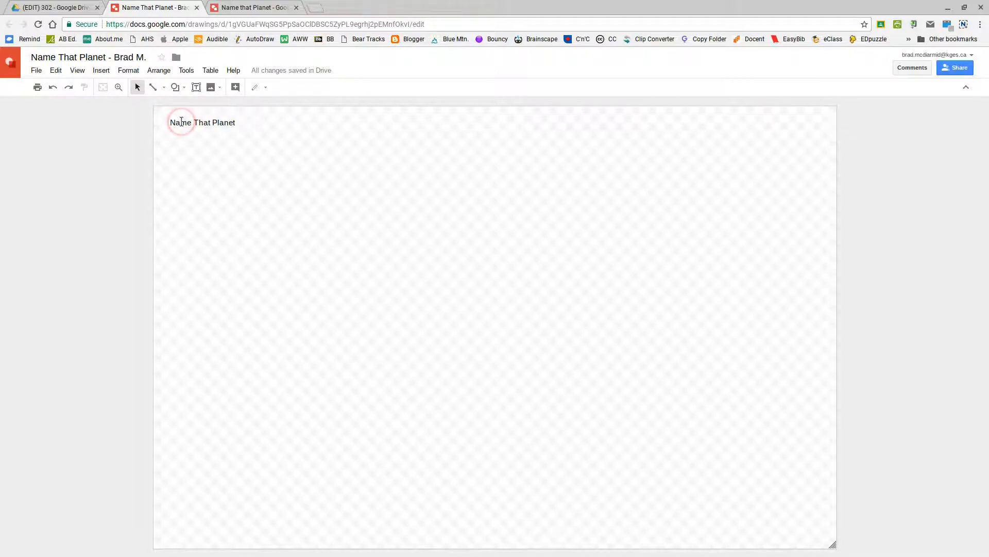
left_click(181, 122)
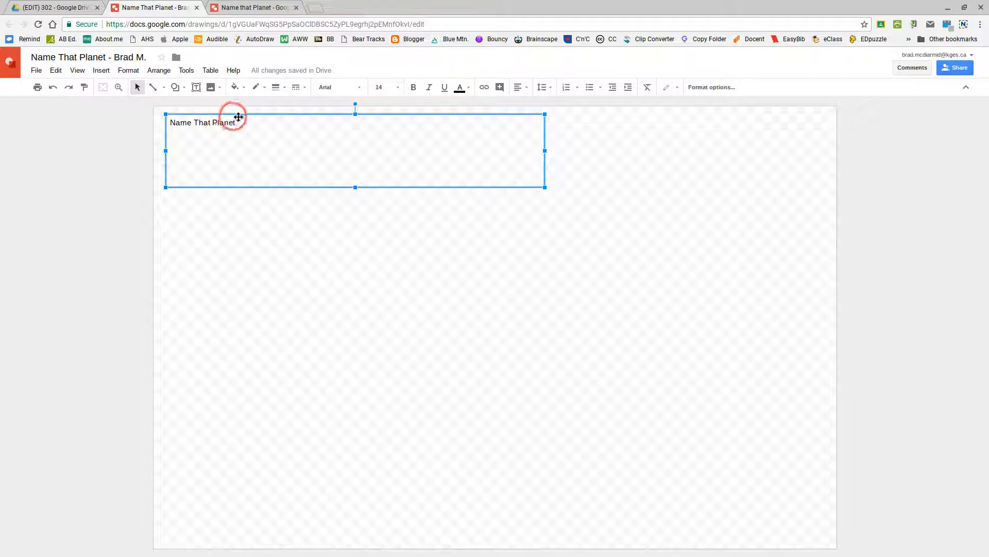
- Try the title in Just Another Hand at size 72, then at 96
left_click_drag(236, 120, 171, 118)
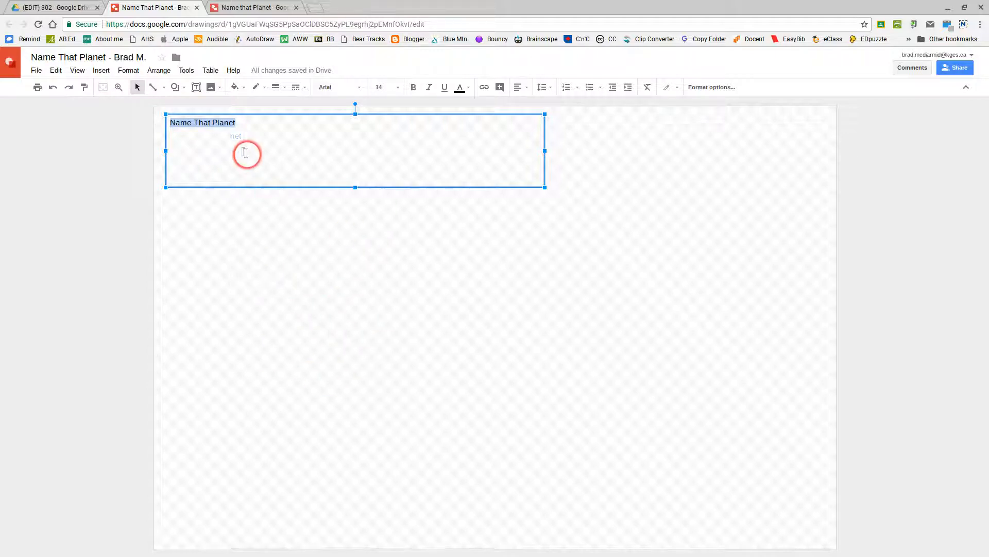
left_click(360, 87)
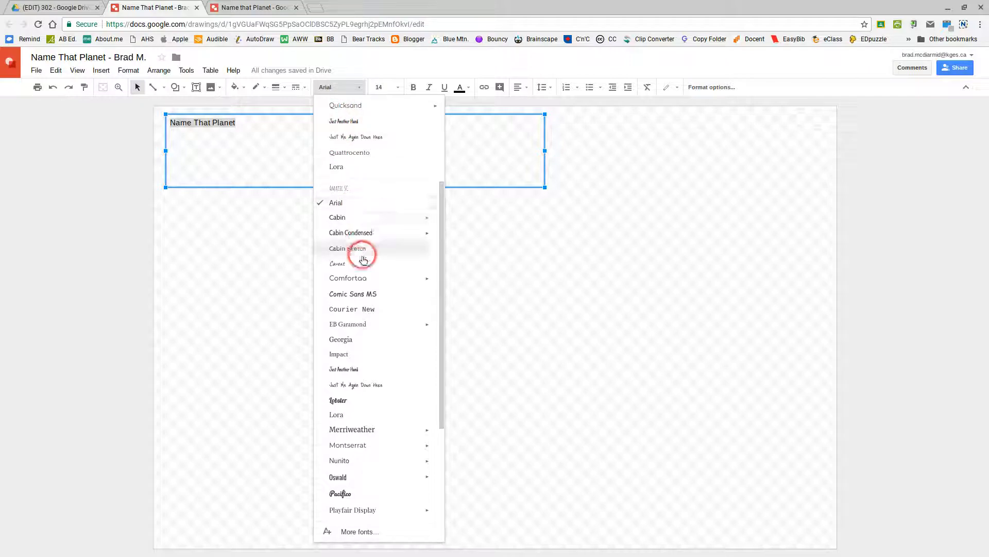
left_click(351, 122)
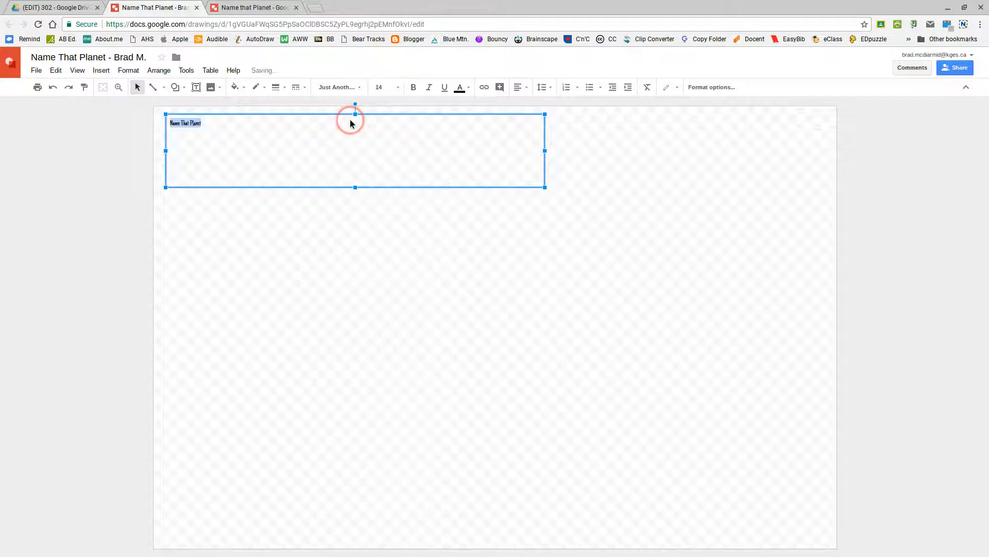
left_click(400, 88)
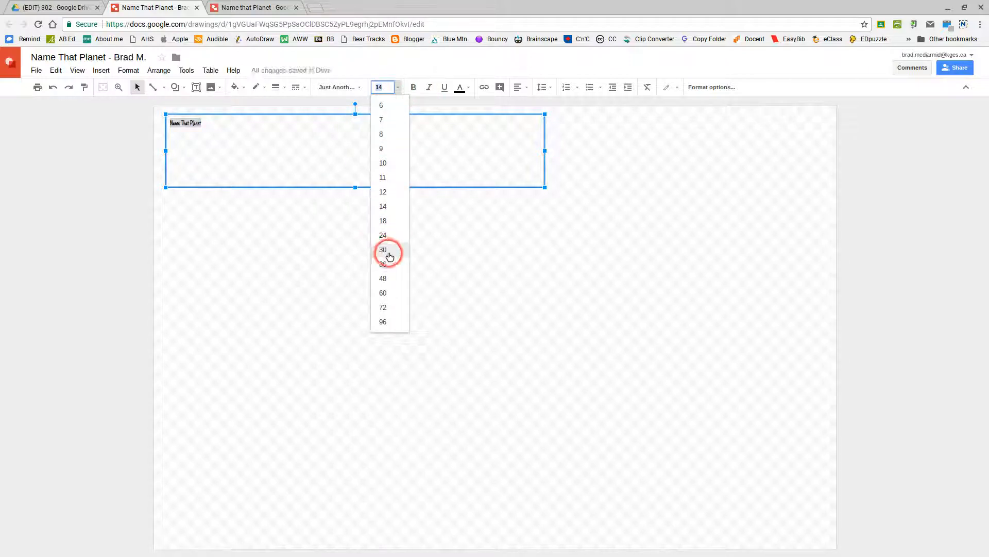
left_click(389, 307)
left_click(399, 87)
left_click(381, 321)
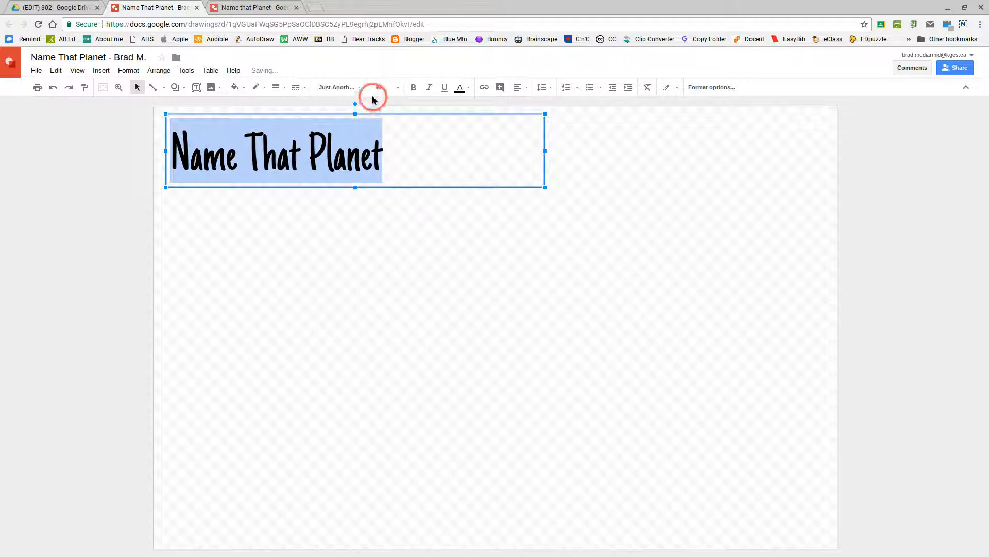
- Switch the title font to Quicksand and reduce it to size 72
left_click(359, 88)
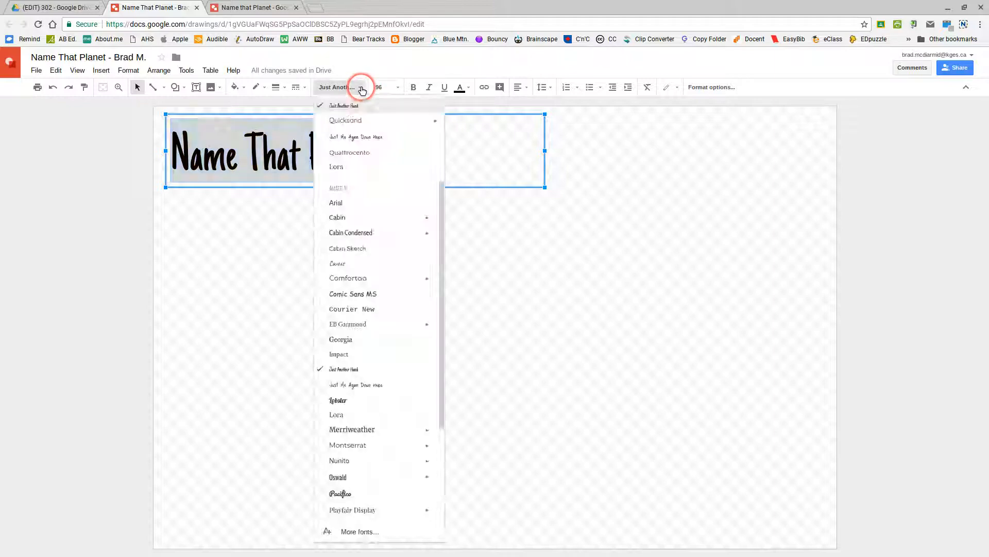
left_click(353, 122)
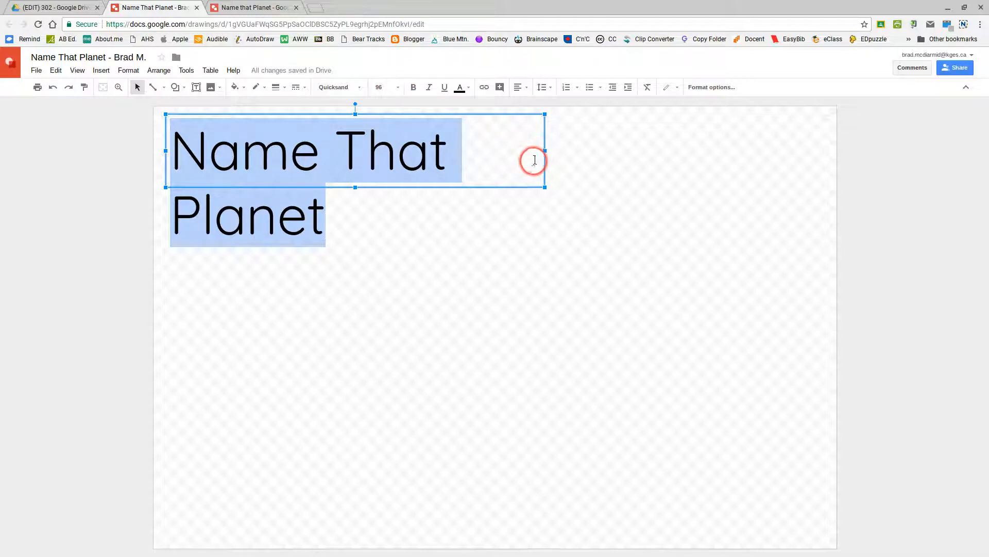
left_click(398, 87)
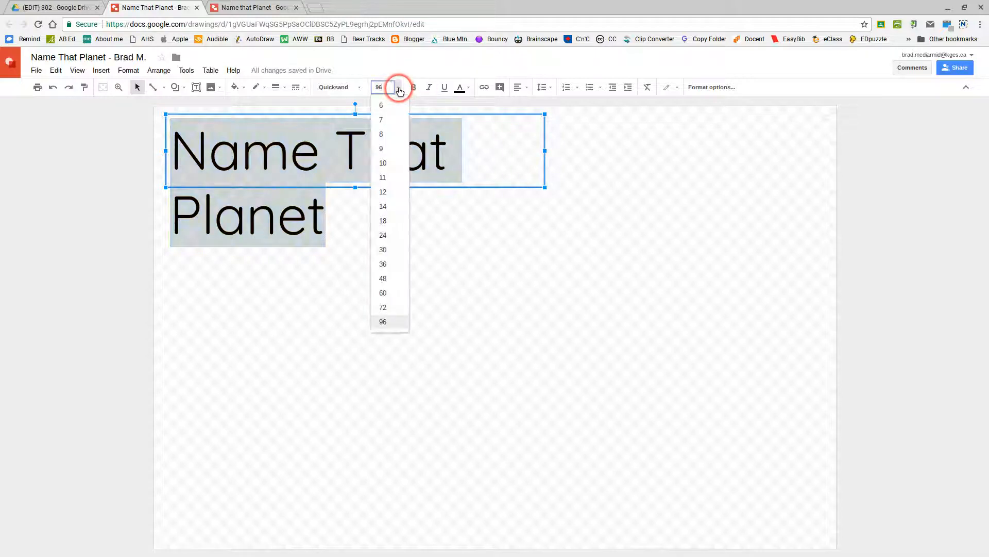
left_click(383, 307)
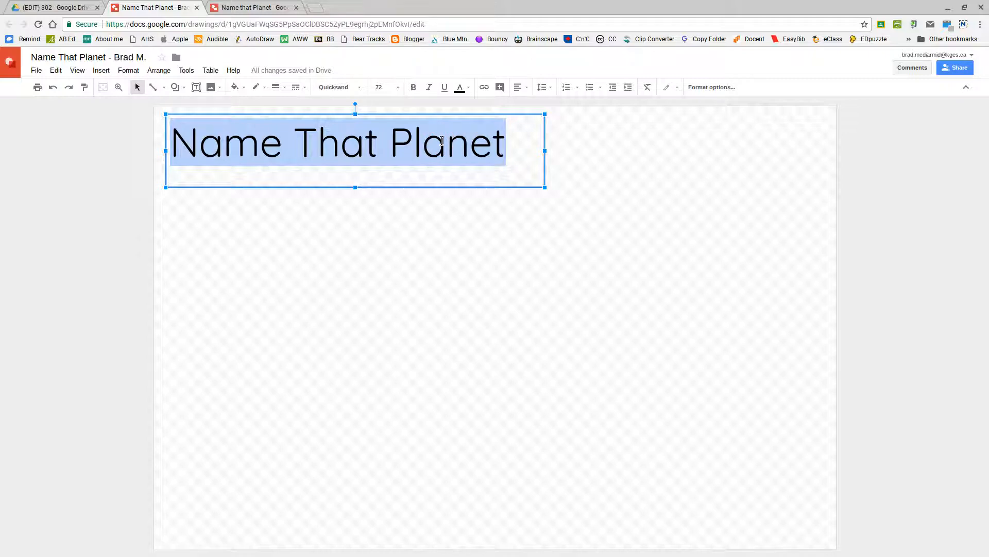
- Align the title text to the center and middle of its box
left_click(521, 88)
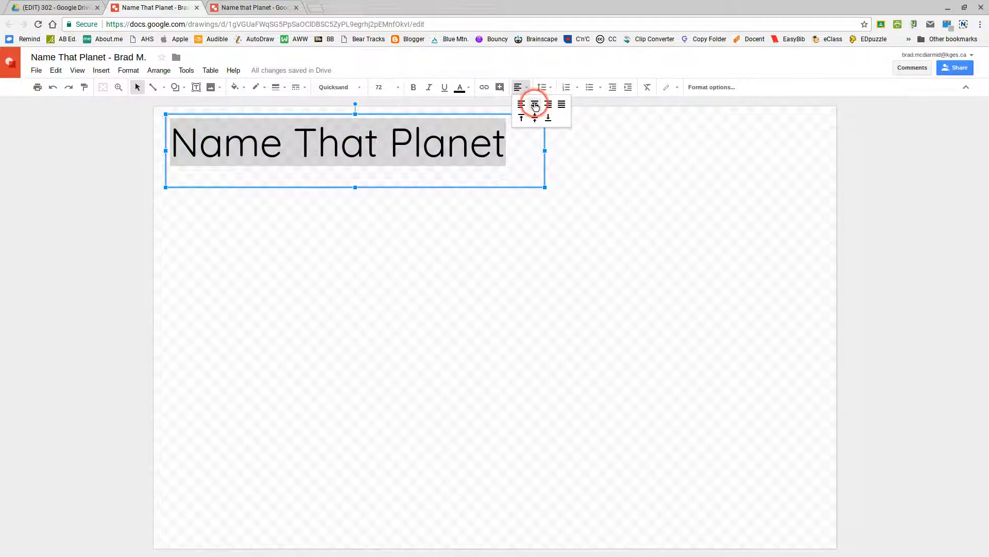
left_click(535, 106)
left_click(519, 87)
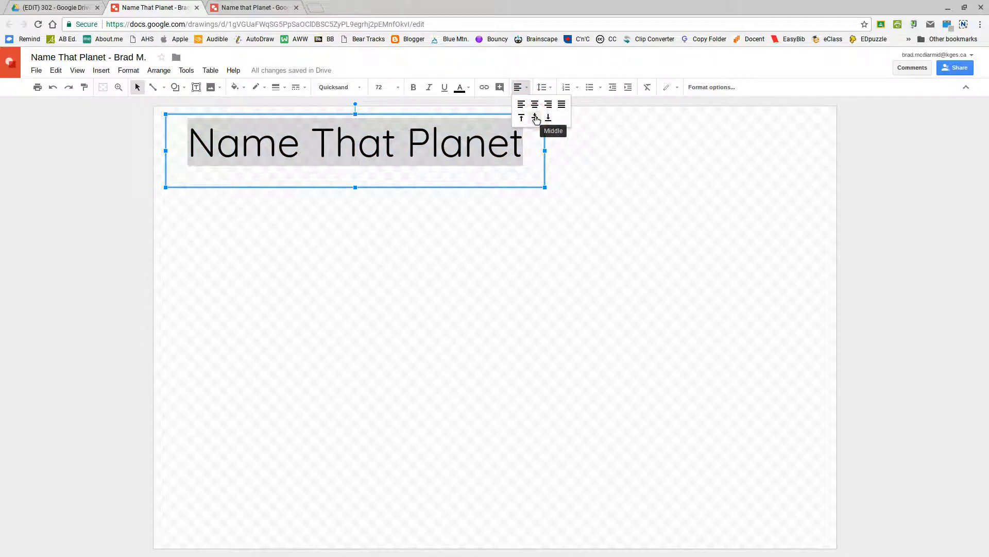
left_click(536, 118)
- Resize the title box to hug the text's width and height
left_click_drag(543, 185, 505, 181)
left_click_drag(506, 141, 520, 148)
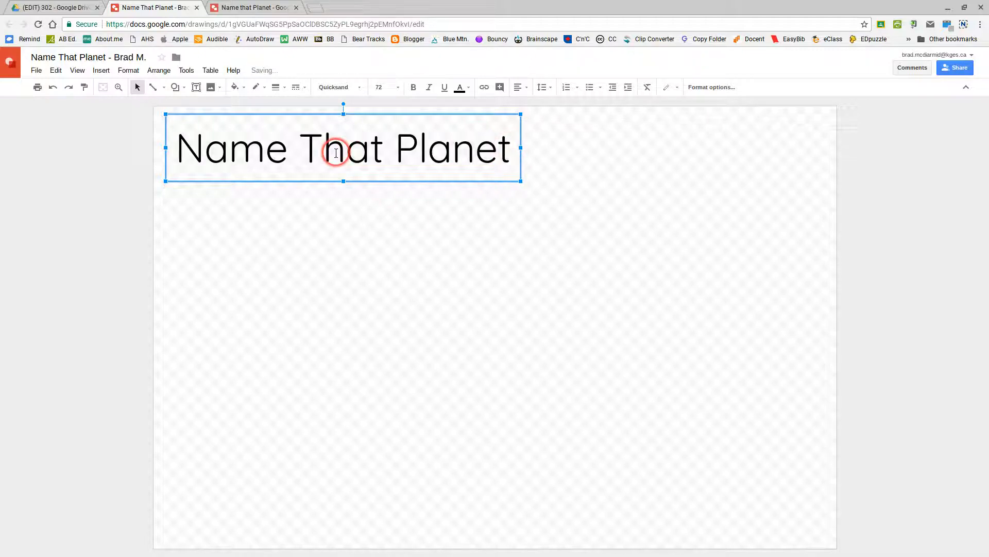
left_click_drag(344, 180, 345, 168)
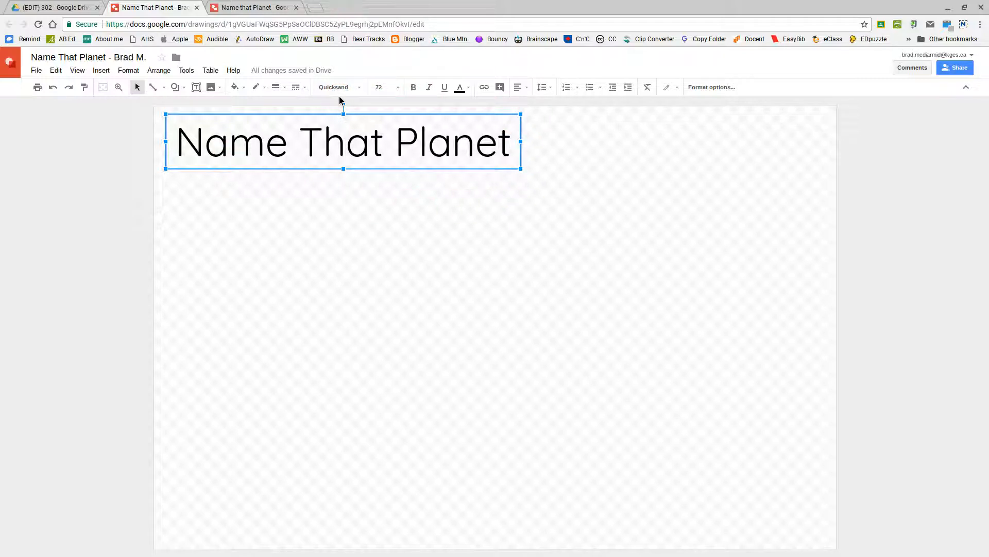
- Fill the title box with light red 1, then bring the example template back up
left_click(338, 138)
left_click(244, 87)
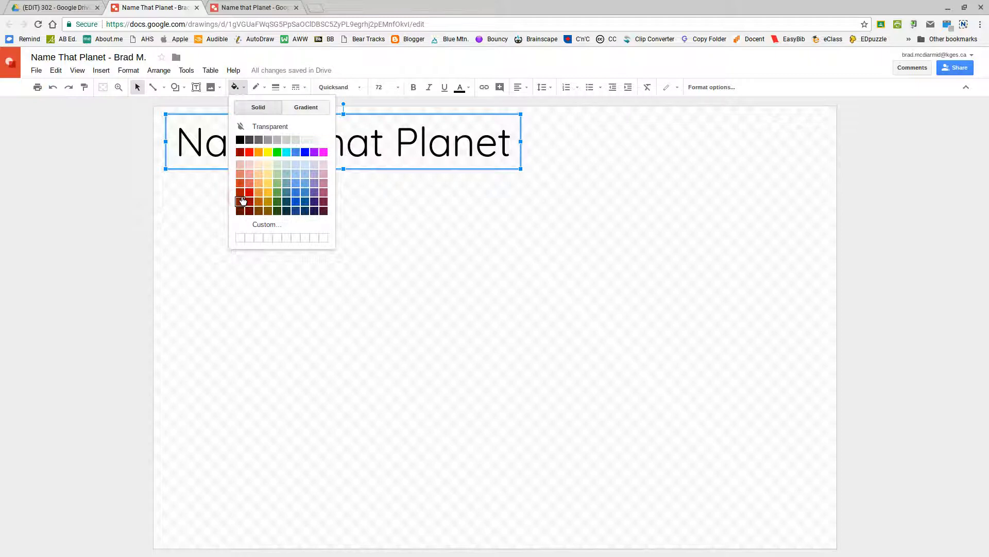
left_click(249, 184)
left_click(249, 184)
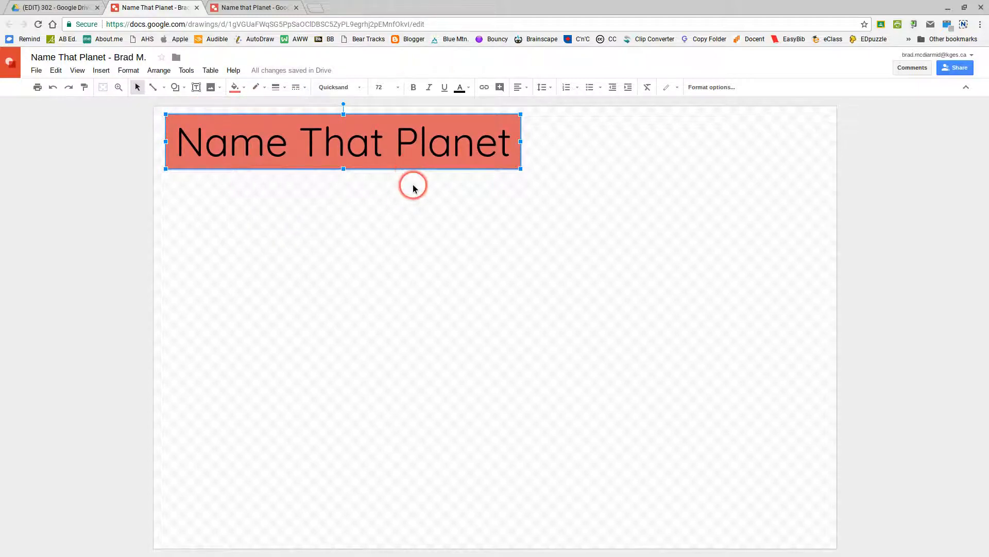
left_click(258, 7)
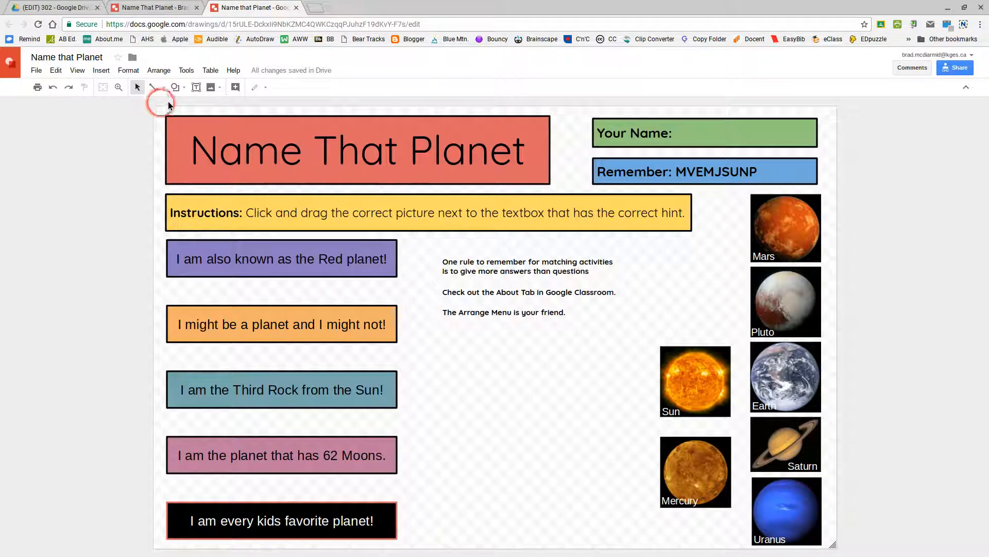
- Return to your own Name That Planet drawing with the light red title box
left_click(154, 7)
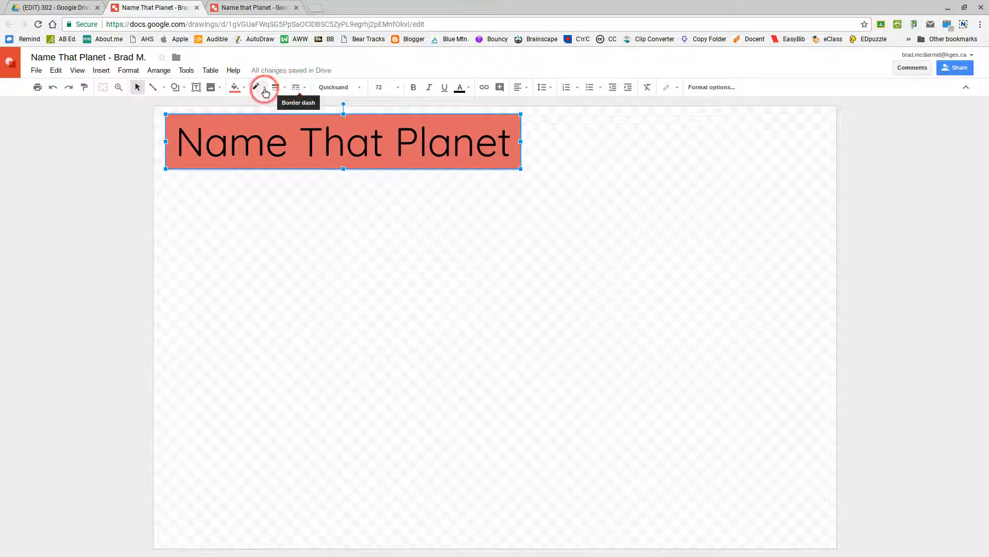
- Set the title box's border dash to a solid line
left_click(306, 89)
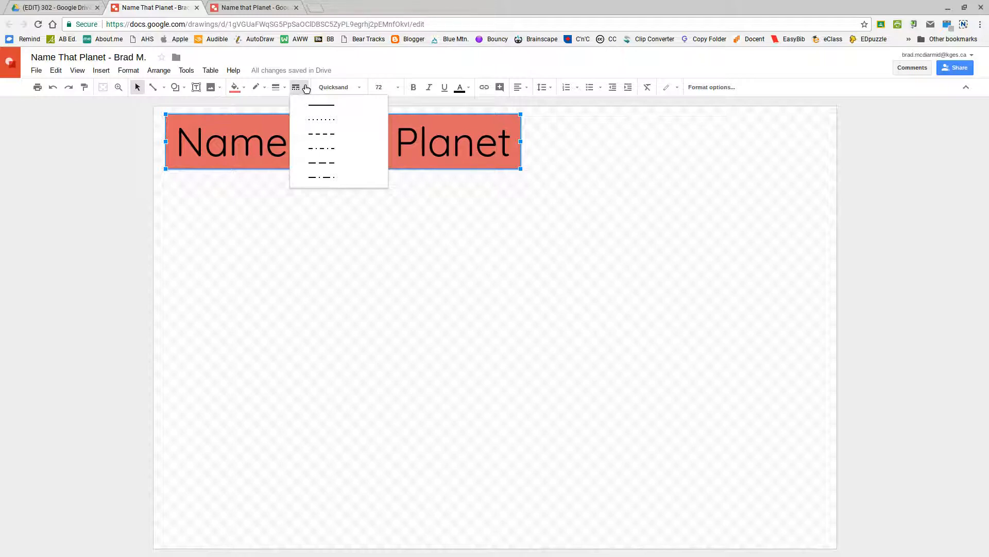
left_click(328, 169)
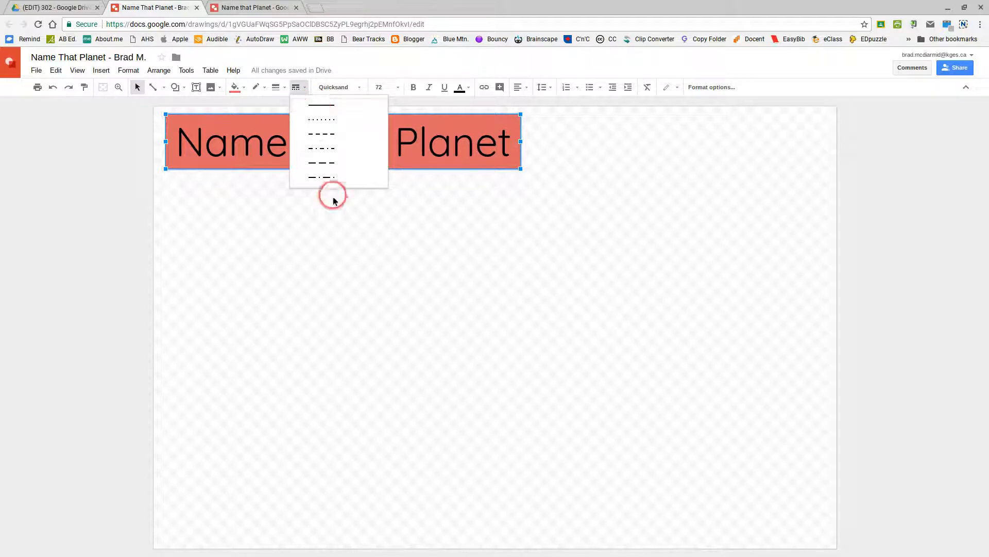
left_click(327, 107)
left_click(309, 114)
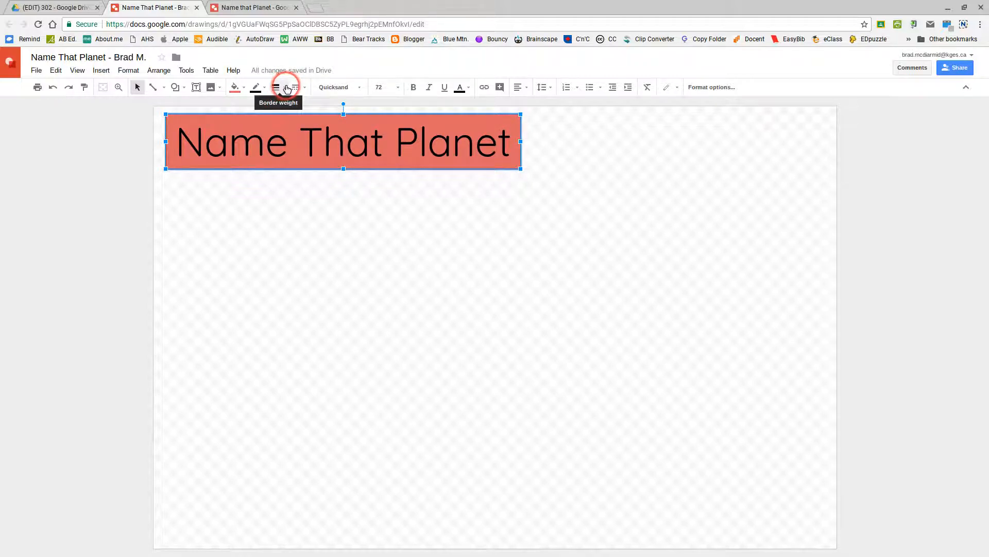
- Make the border weight heavier, then compare with the template's thick black border
left_click(282, 88)
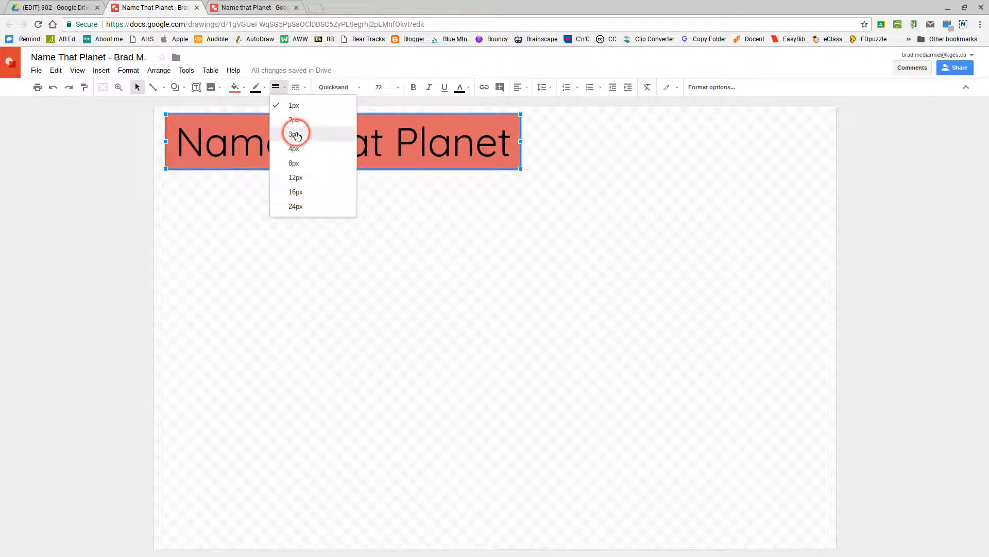
left_click(299, 150)
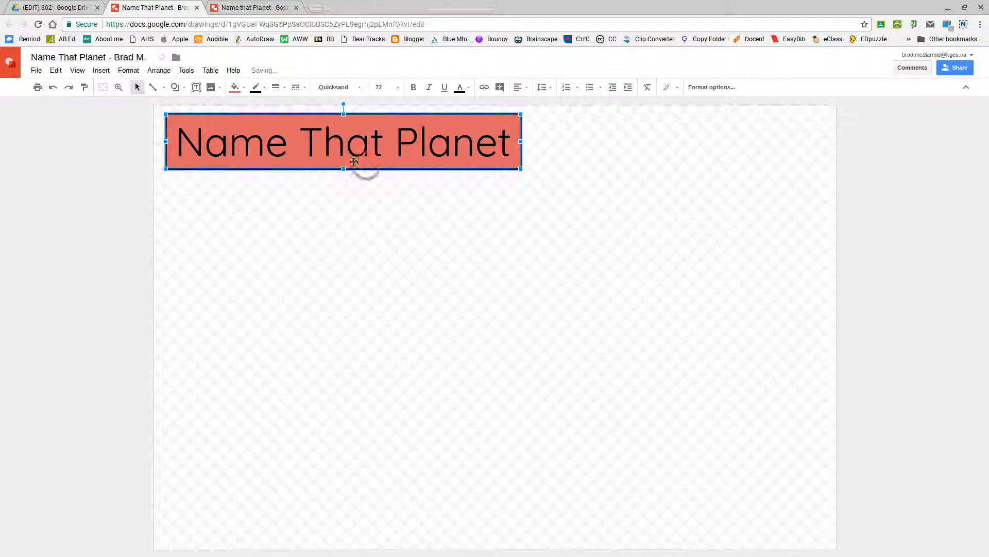
left_click(266, 86)
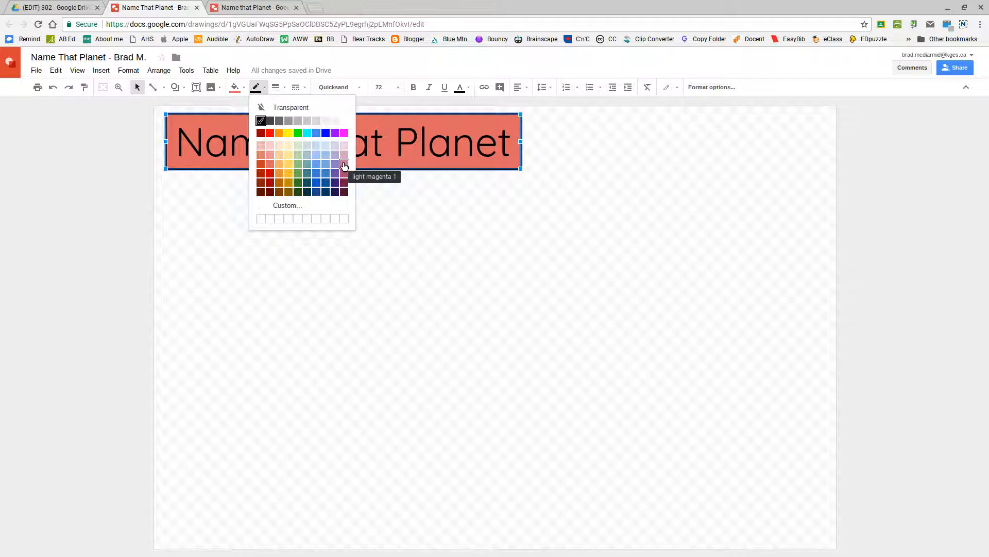
left_click(280, 7)
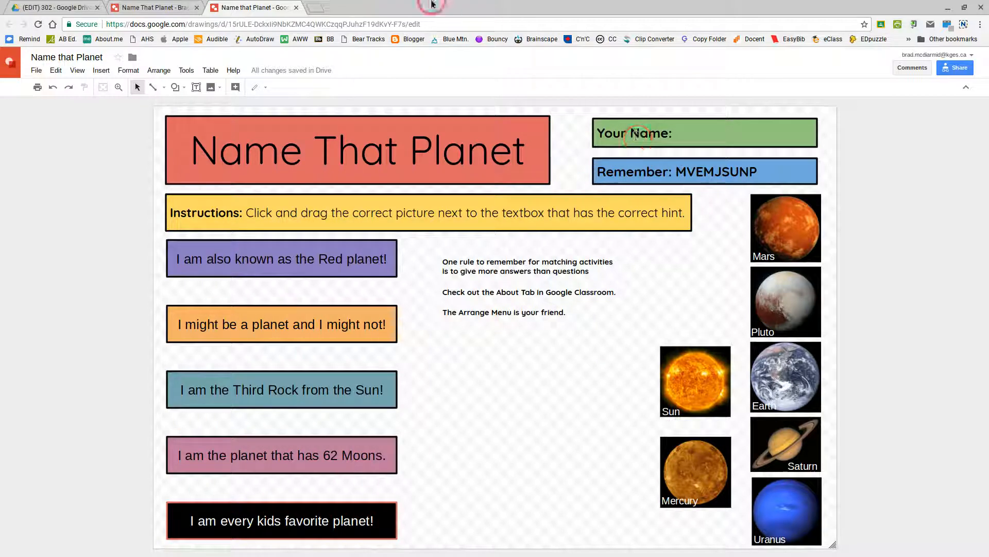
- Back in your drawing, drag the title box up toward the page's top-left corner
left_click(159, 6)
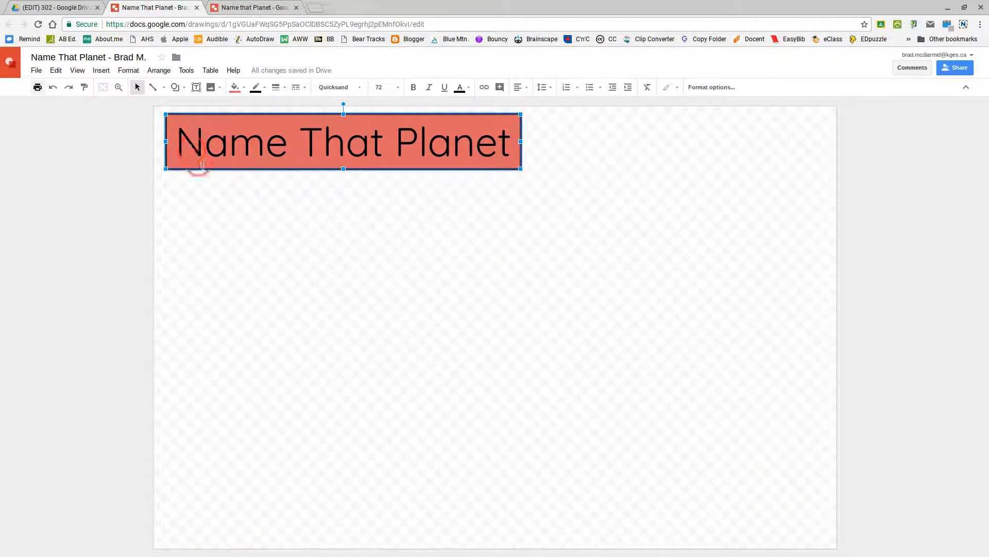
left_click(215, 208)
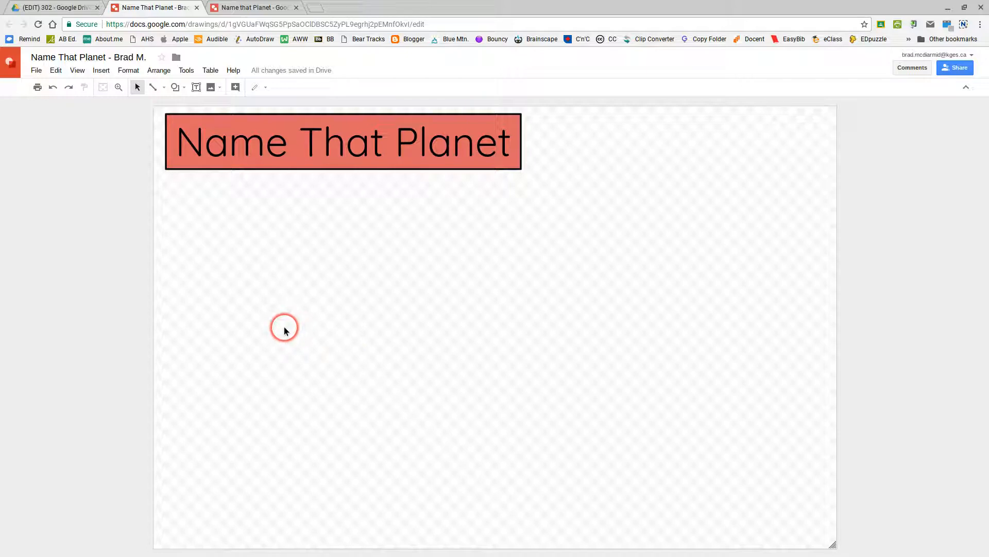
left_click(292, 116)
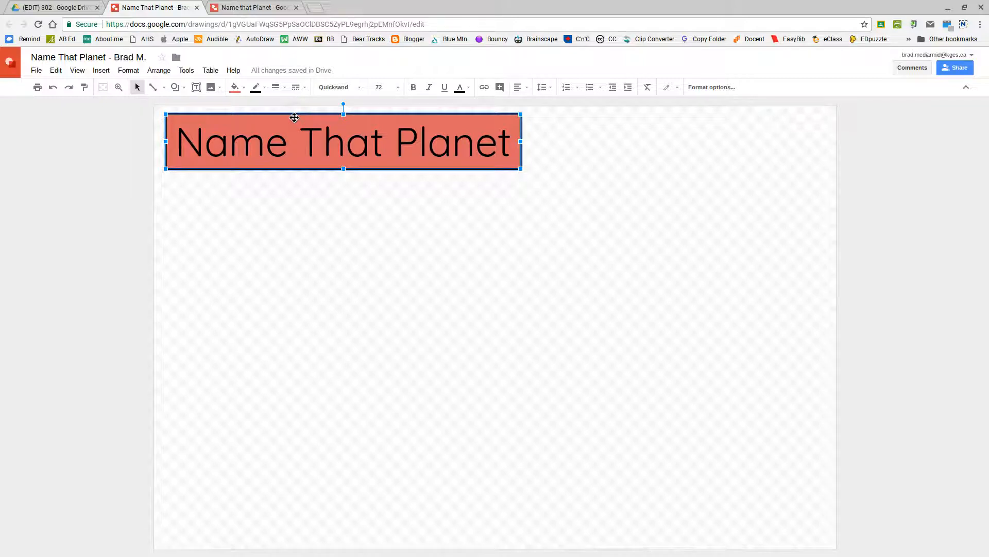
mouse_move(293, 116)
left_mouse_down()
mouse_move(318, 243)
mouse_move(510, 297)
mouse_move(380, 199)
mouse_move(298, 111)
left_mouse_up()
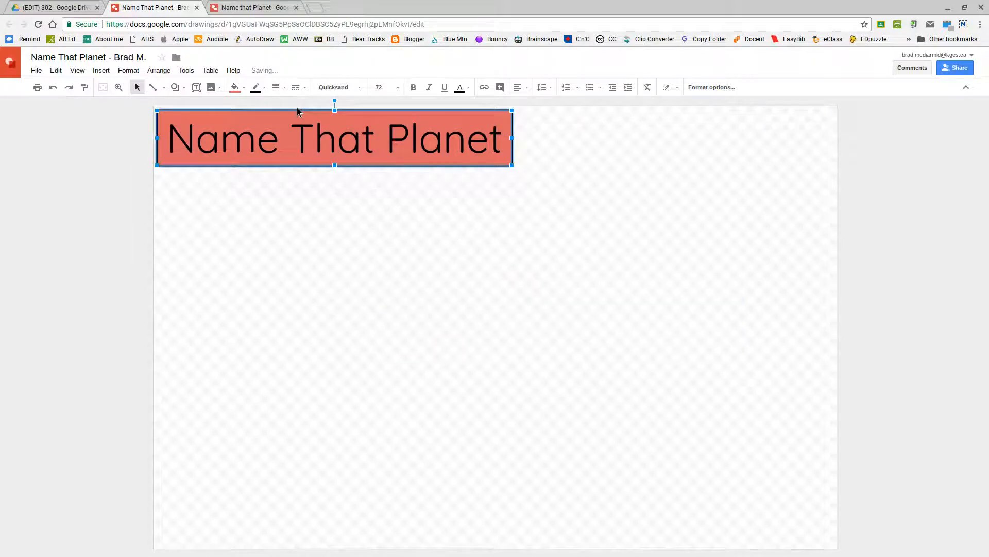
- Fine-tune the title box with arrow-key nudges until it sits flush with the top edge
key("Down")
key("Down")
key("Down")
key("Down")
key("Down")
key("Down")
key("Down")
key("Up")
key("Up")
key("Up")
key("Up")
key("Up")
key("Up")
key("Up")
key("shift+Left")
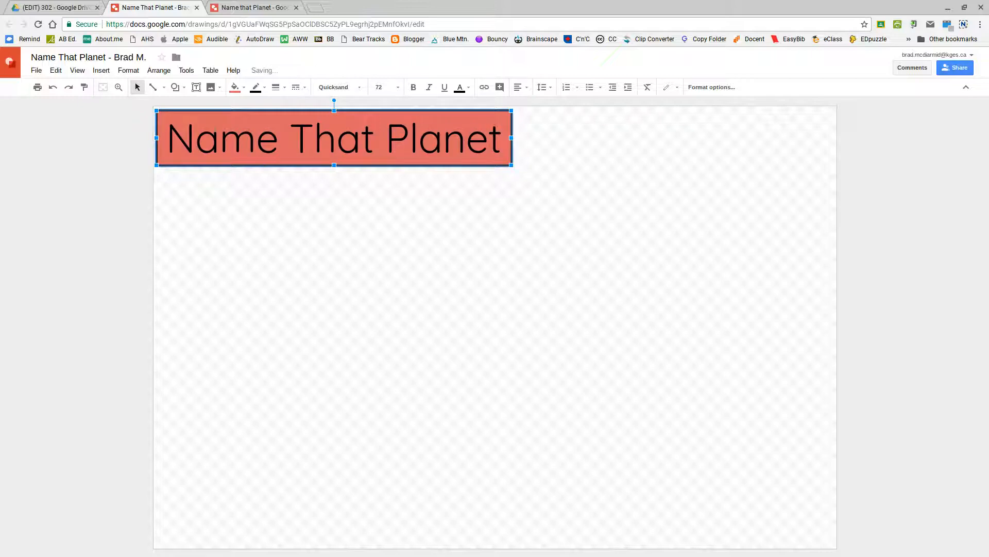
key("shift+Up")
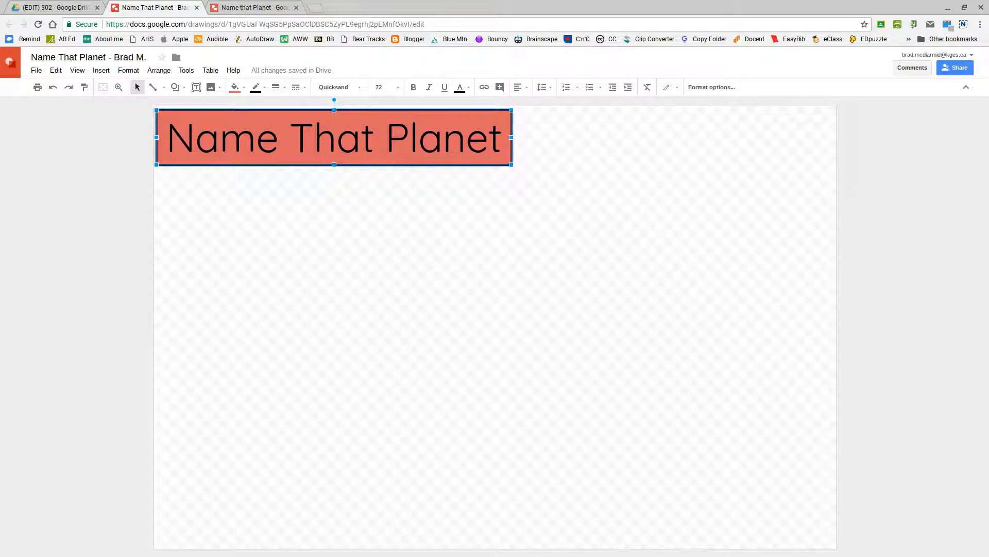
key("shift+Down")
key("shift+Down")
key("shift+Down")
key("shift+Down")
key("shift+Down")
key("shift+Down")
key("shift+Down")
key("shift+Down")
key("shift+Down")
key("shift+Down")
key("shift+Down")
key("shift+Down")
key("shift+Down")
key("shift+Down")
key("shift+Down")
key("shift+Down")
key("shift+Down")
key("shift+Down")
key("shift+Down")
key("shift+Down")
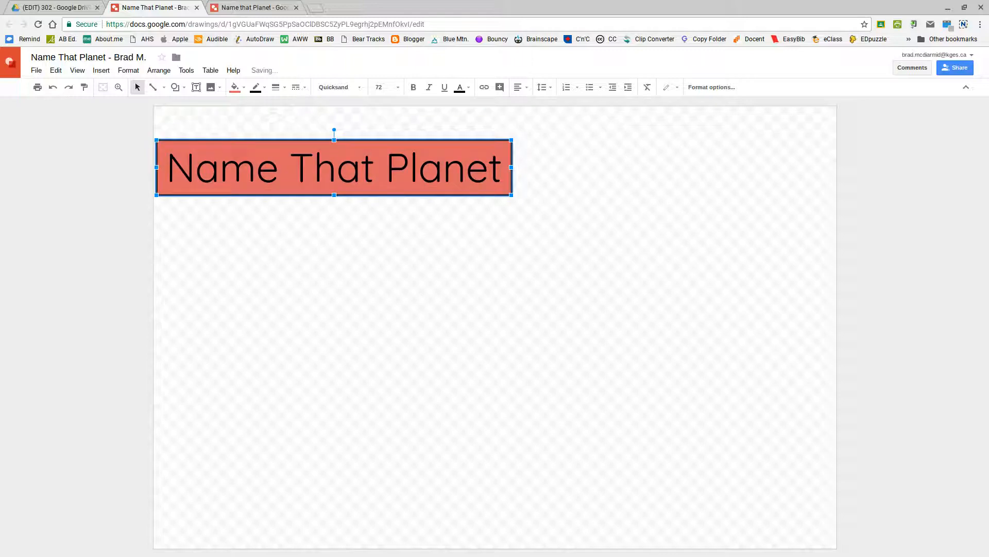
key("shift+Up")
key("shift+Up")
key("shift+Up")
key("shift+Up")
key("shift+Up")
key("shift+Up")
key("shift+Up")
key("shift+Up")
key("shift+Up")
key("shift+Up")
key("shift+Up")
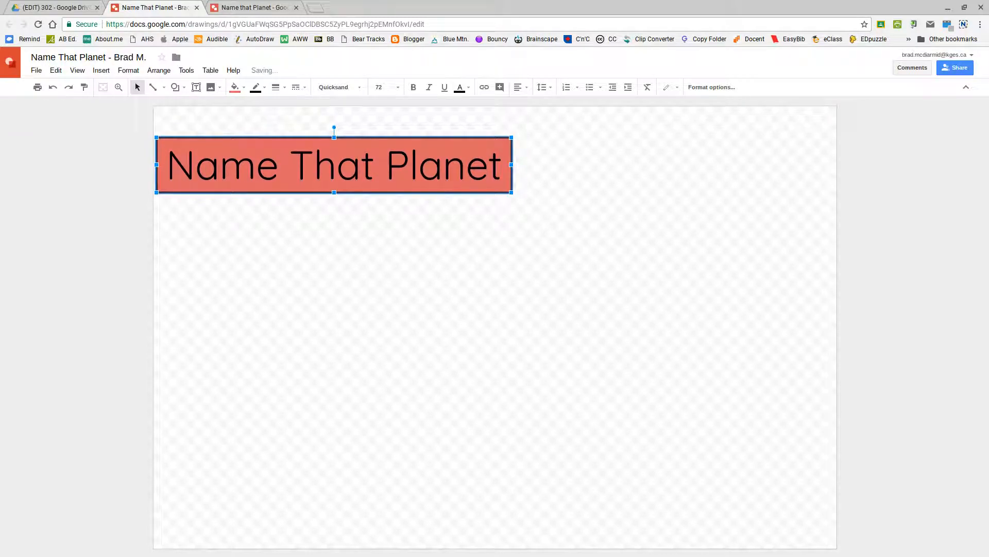
key("shift+Up")
key("shift+Up")
key("shift+Up")
key("shift+Up")
key("shift+Up")
key("shift+Up")
key("shift+Up")
key("shift+Up")
key("shift+Up")
key("shift+Up")
key("shift+Up")
key("shift+Up")
key("shift+Up")
key("shift+Up")
key("shift+Up")
key("shift+Up")
key("shift+Up")
key("shift+Up")
key("shift+Up")
key("shift+Up")
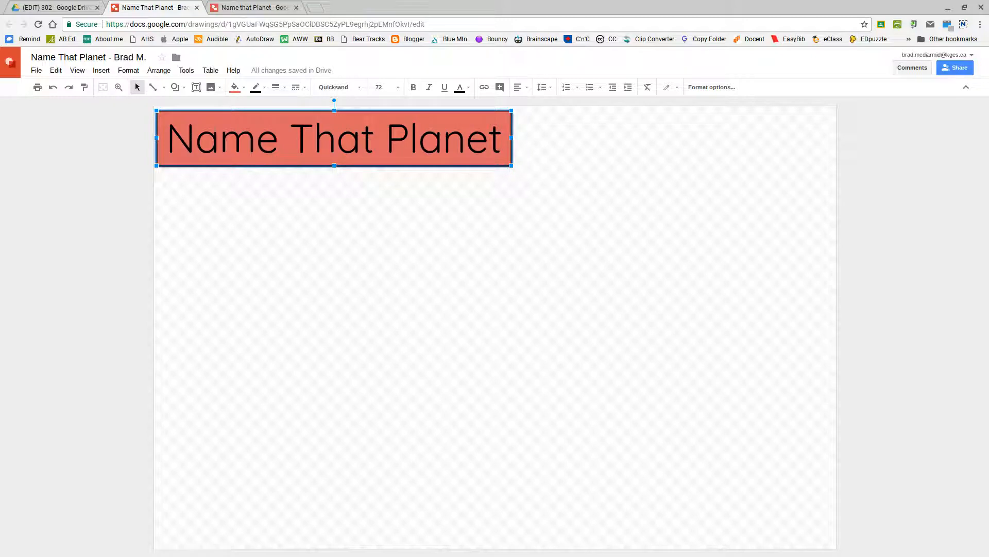
key("Up")
key("Down")
- Nudge the title box up one more pixel and check its position
left_click(366, 224)
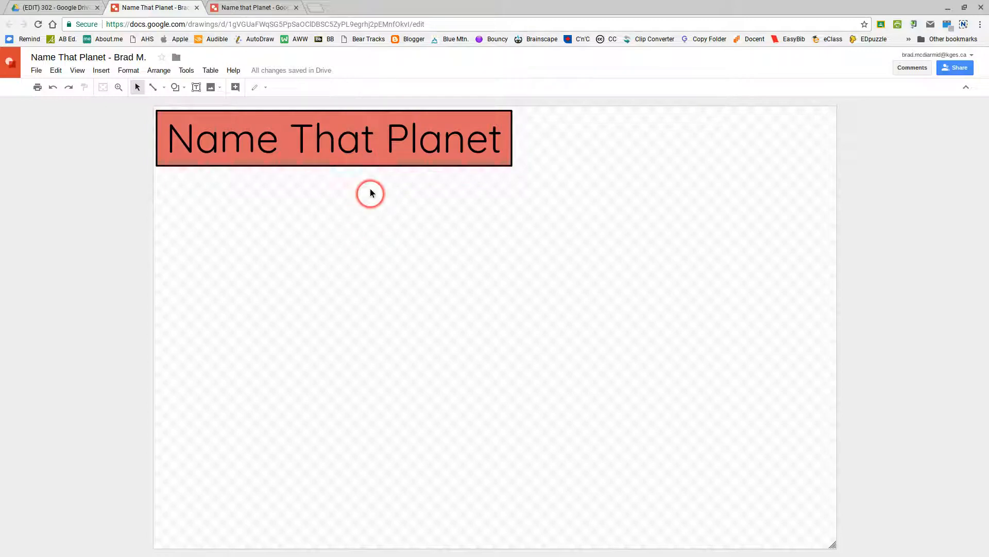
left_click(380, 109)
key("shift+Up")
key("shift+Up")
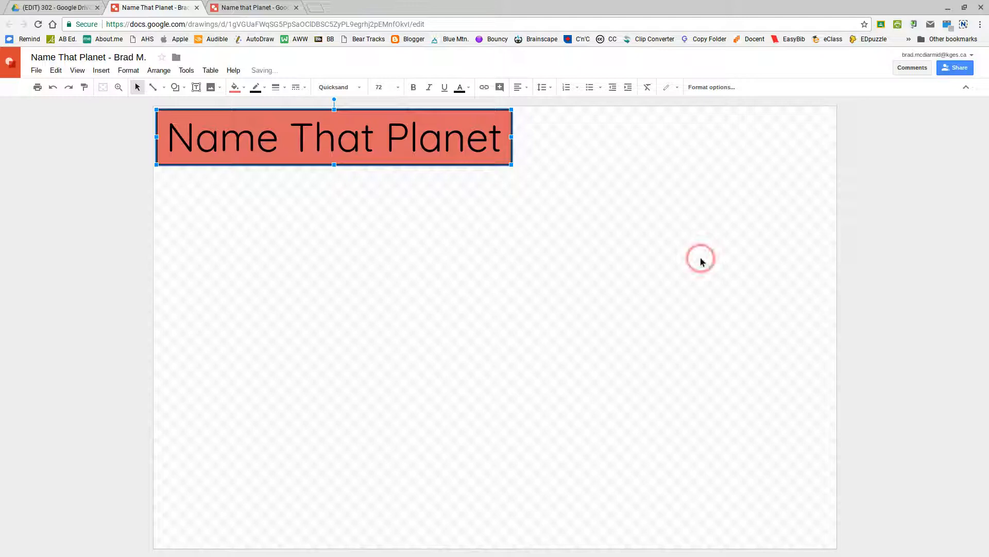
left_click(583, 186)
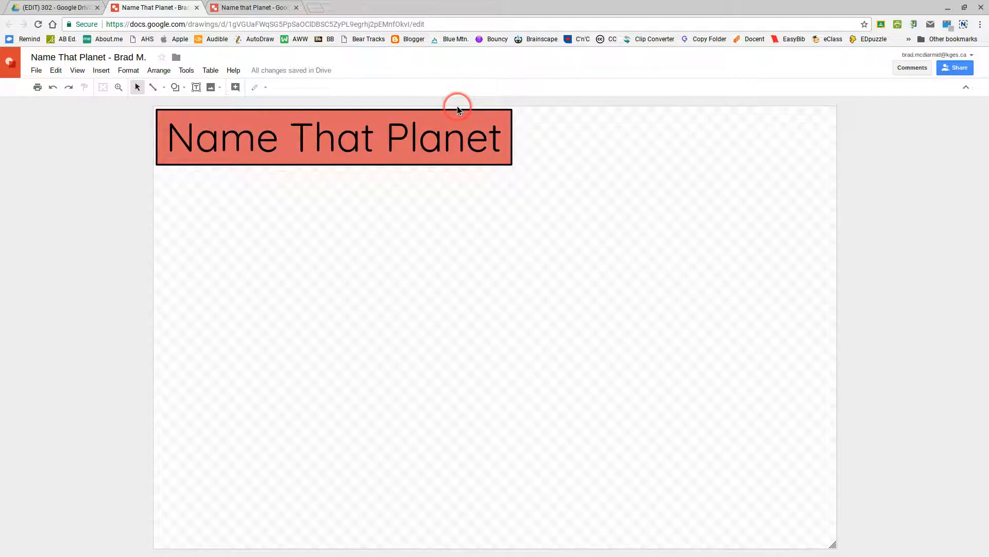
- Switch to the example template and select its Remember box to inspect the formatting
left_click(93, 135)
left_click(242, 8)
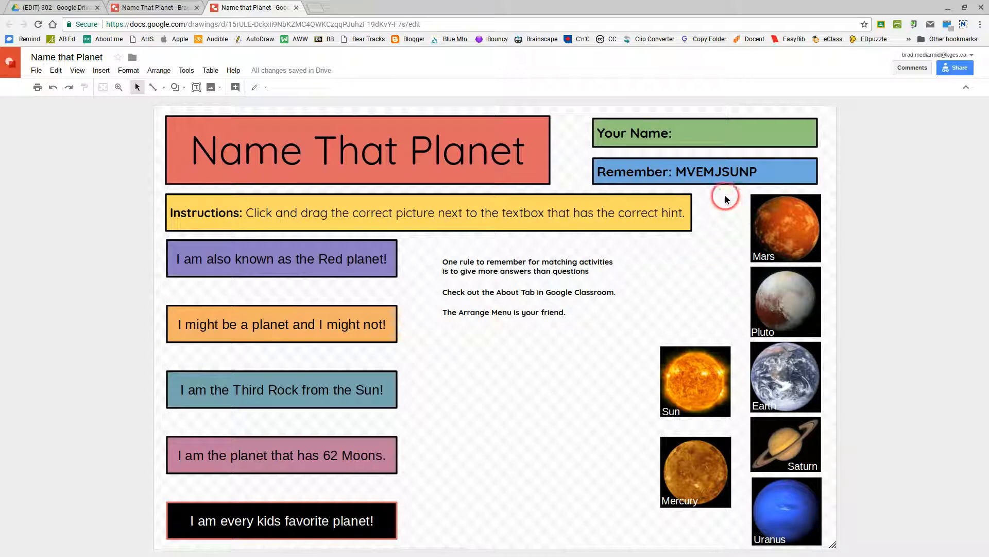
left_click(675, 171)
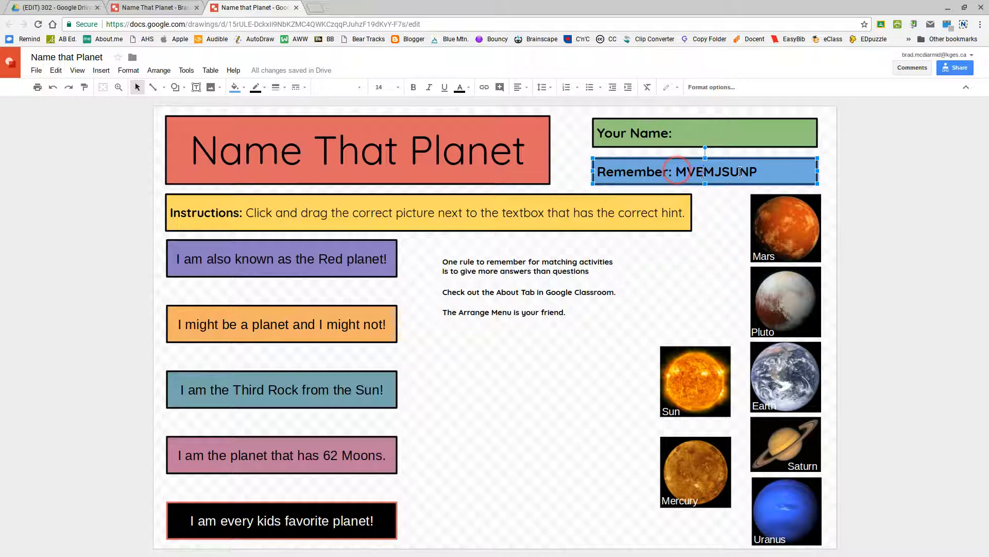
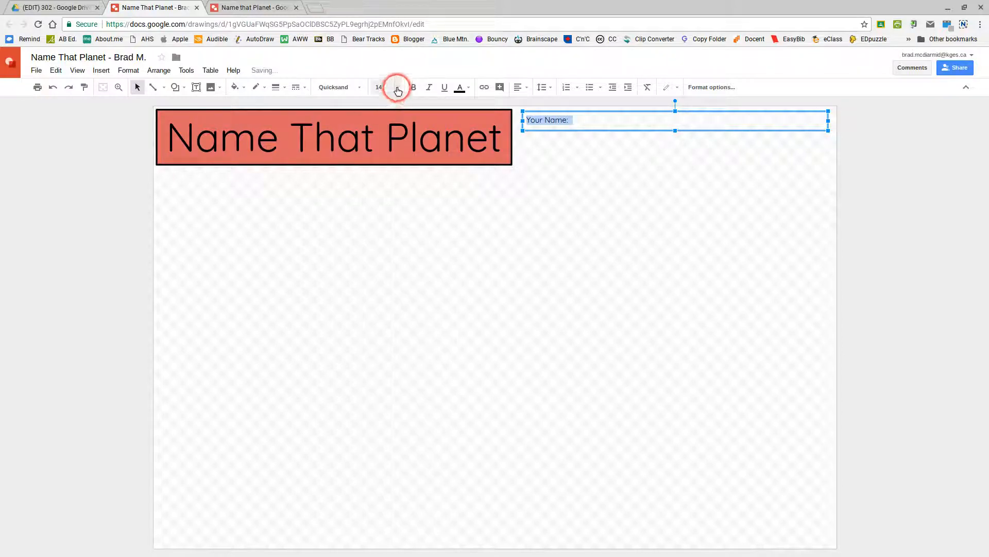
- Bring up the font size choices for the Your Name: label
left_click(397, 87)
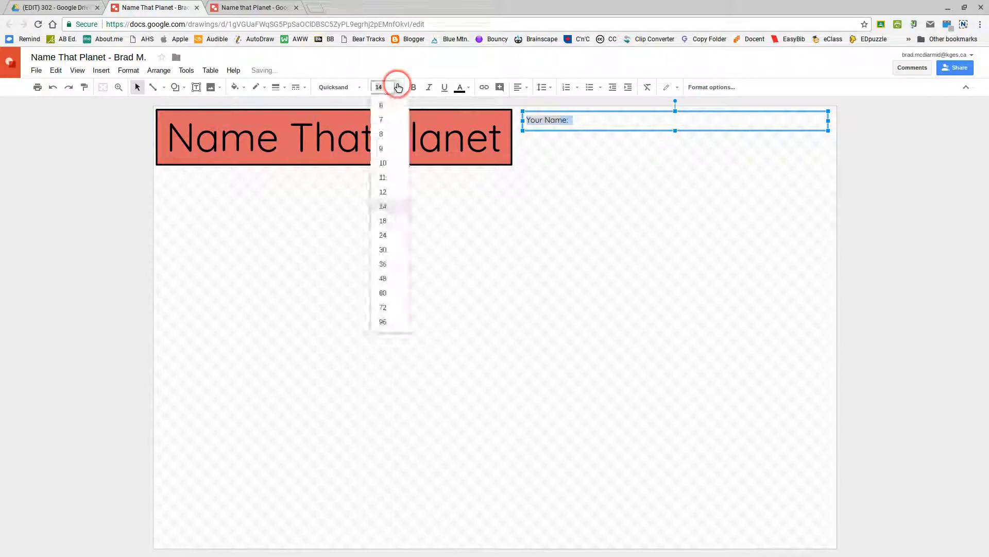
- Make the Your Name: text 24 pt bold with middle vertical alignment
left_click(394, 232)
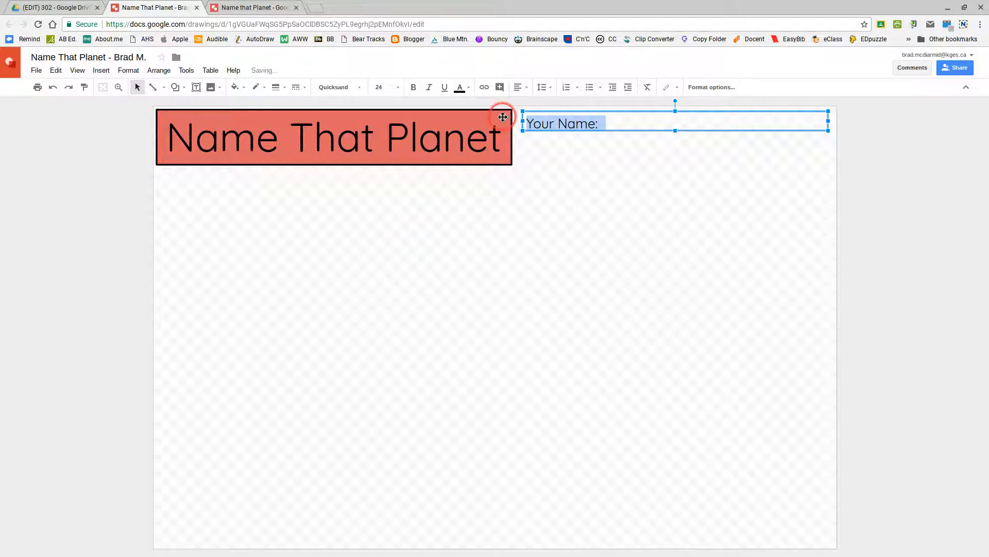
left_click(413, 87)
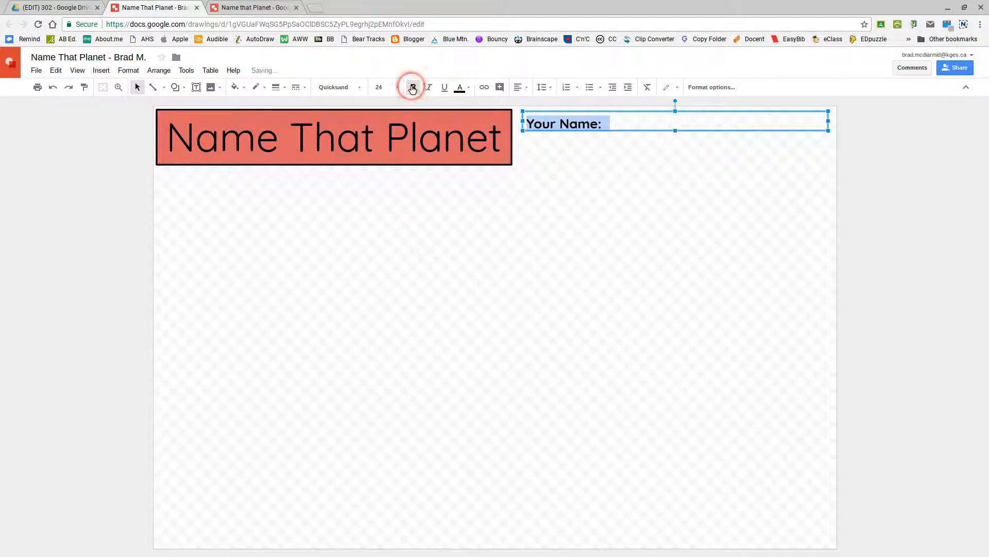
left_click(525, 87)
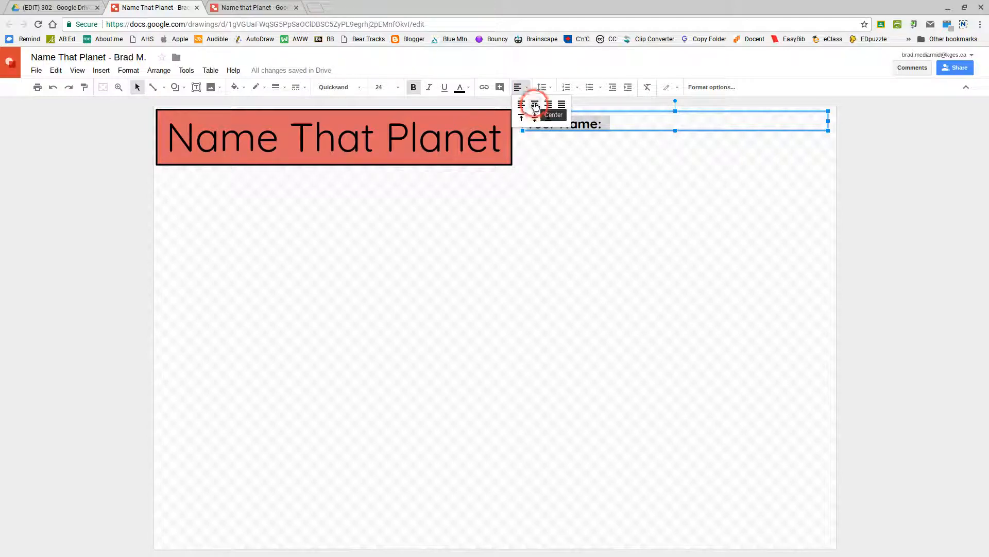
left_click(536, 119)
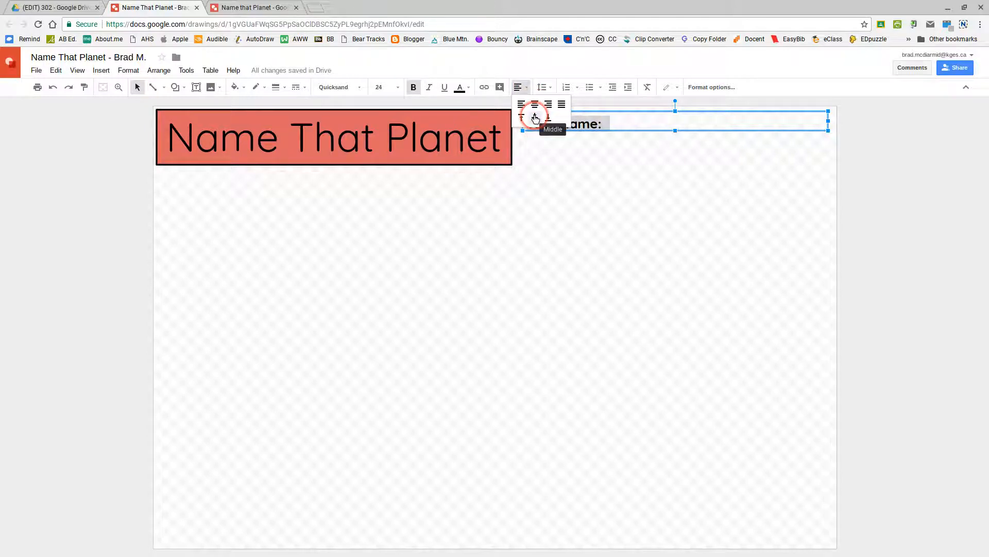
left_click(535, 118)
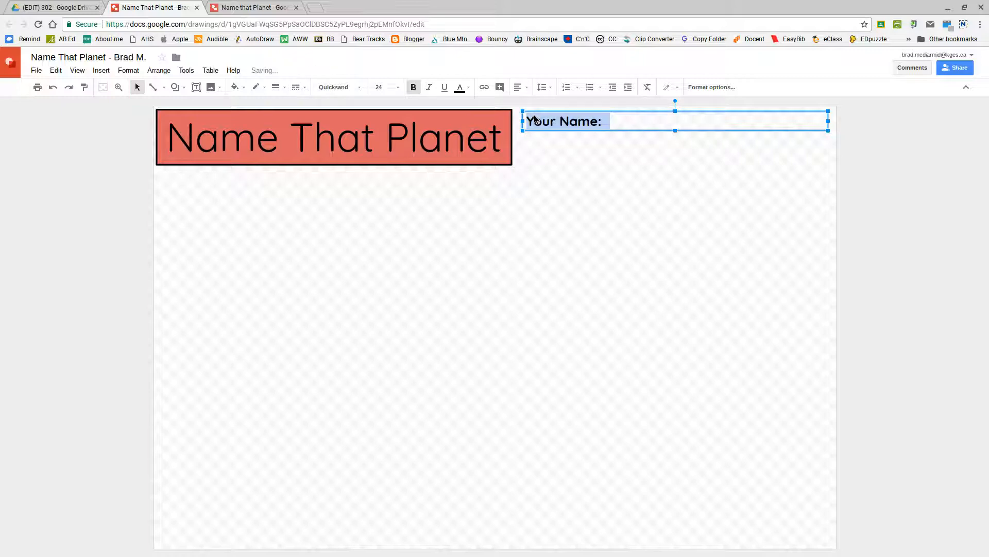
left_click(620, 123)
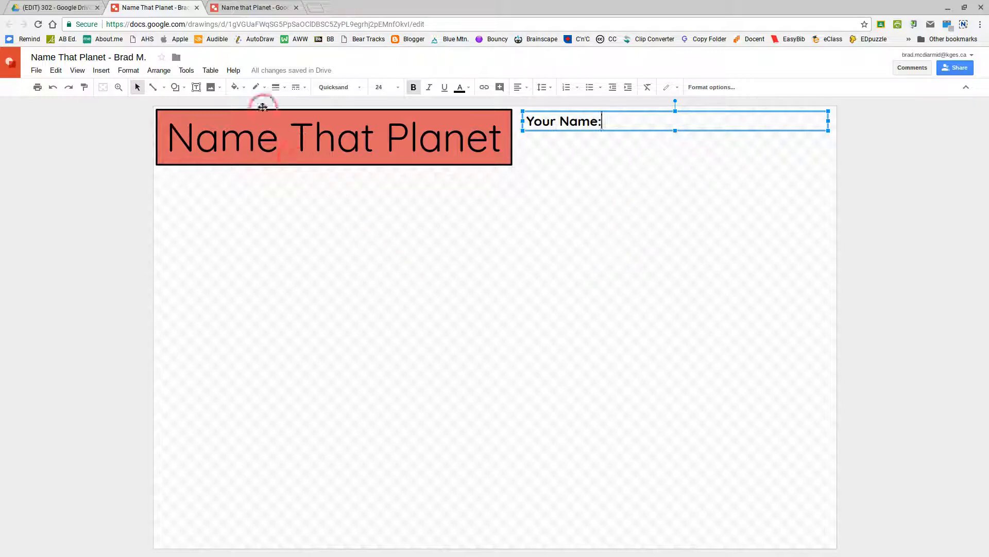
- Fill the Your Name: box light orange with a solid black 4px border
left_click(245, 89)
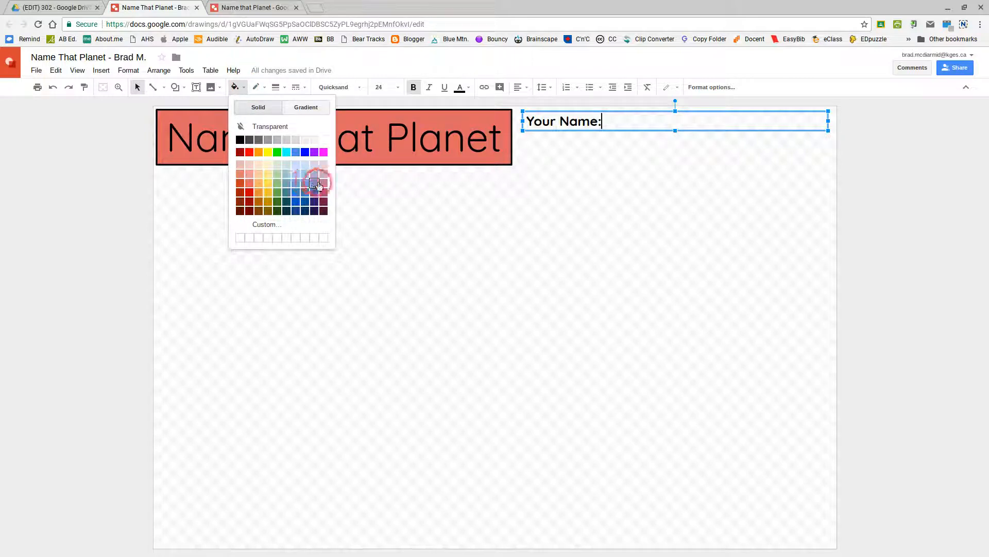
left_click(260, 185)
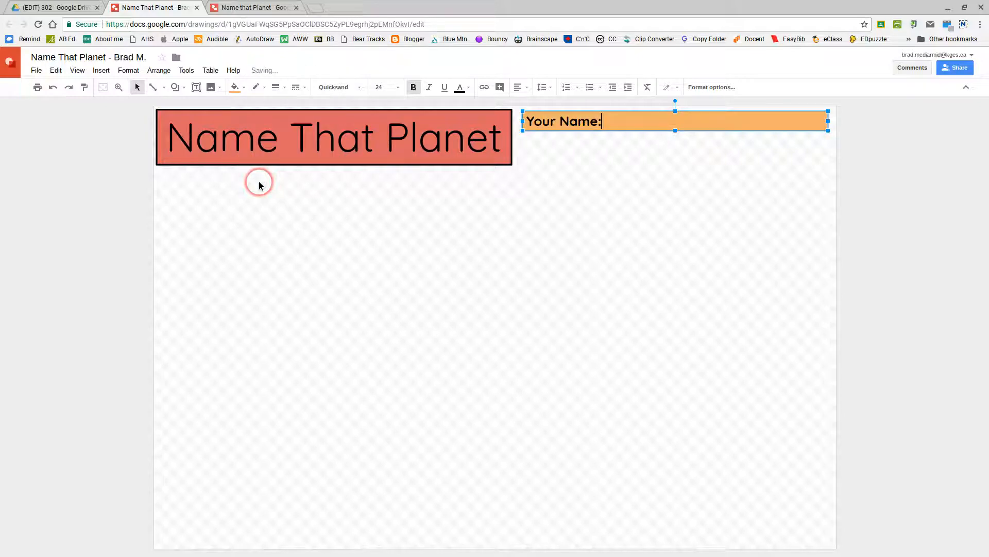
left_click(309, 86)
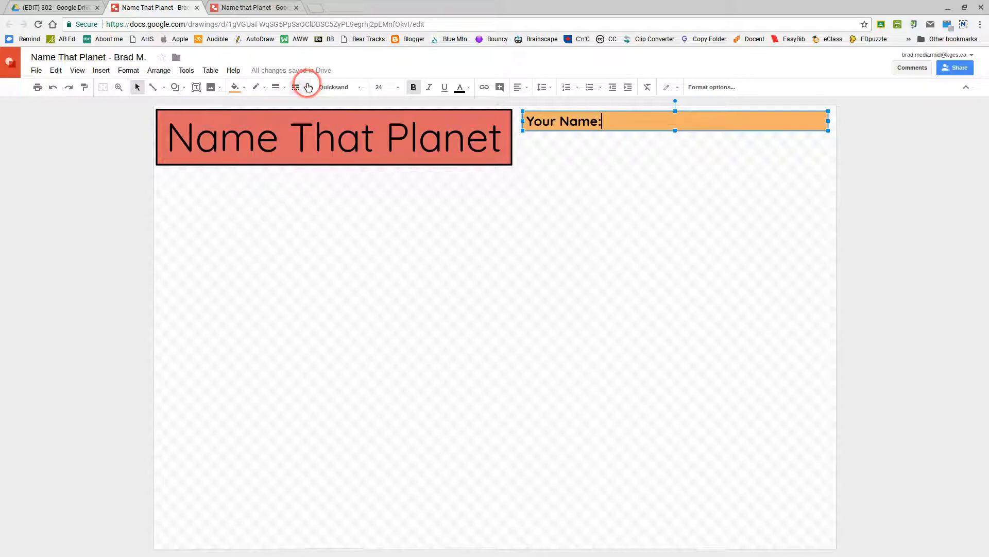
left_click(311, 102)
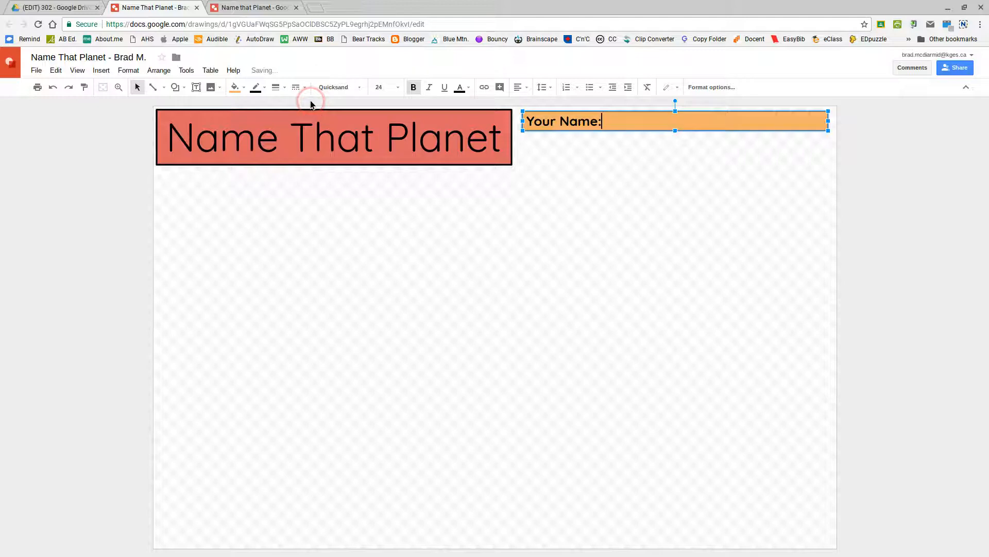
left_click(285, 87)
left_click(293, 149)
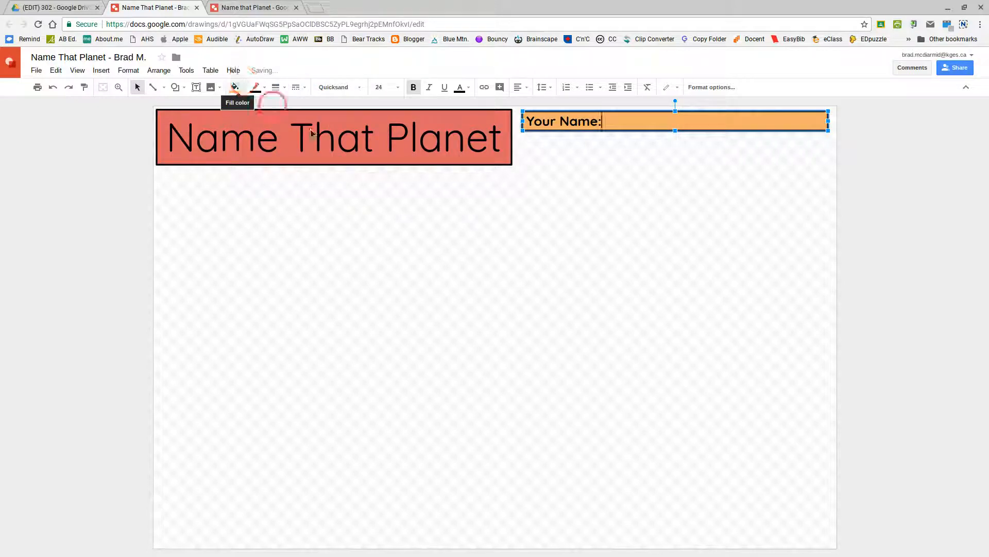
left_click(662, 218)
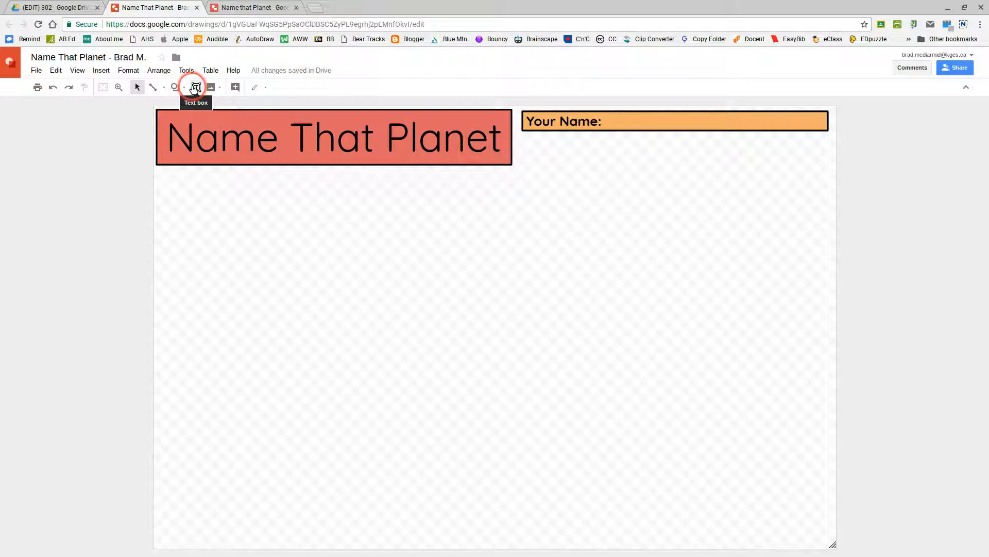
left_click(653, 131)
left_click(657, 131)
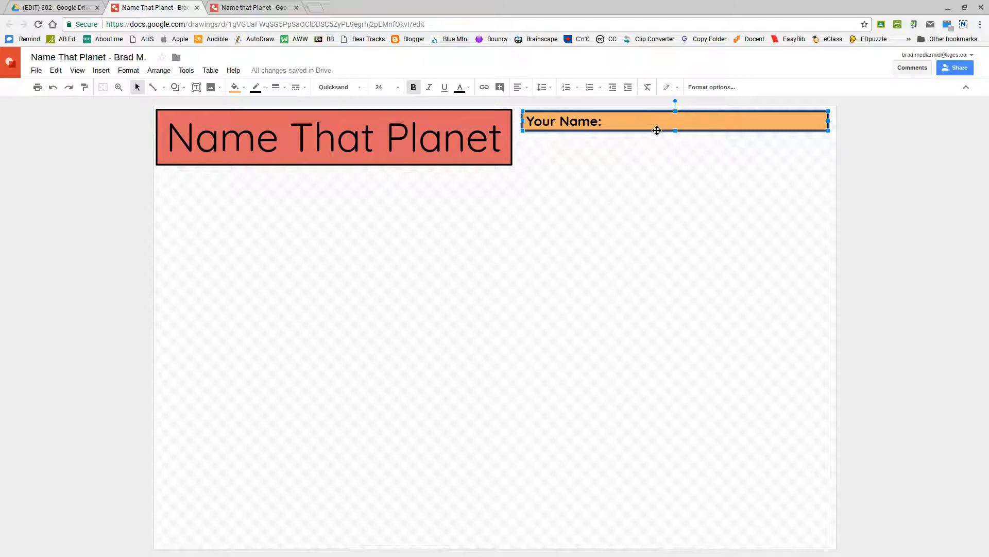
- Duplicate the Your Name: box with Ctrl+D and align the copy directly beneath the original
key("ctrl+d")
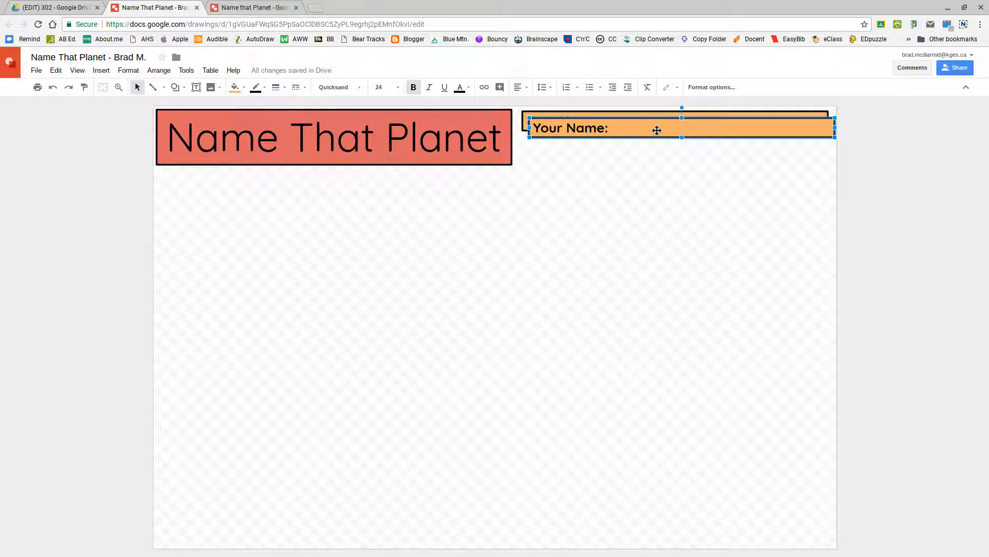
key("Down")
key("Down")
key("Down")
key("Down")
key("Down")
key("Down")
key("Down")
key("Down")
key("Down")
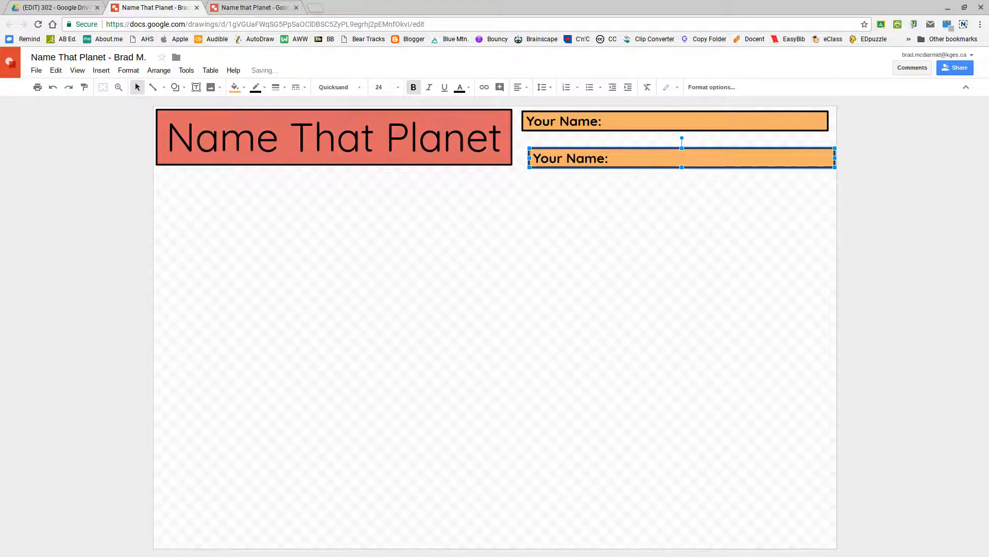
key("Left")
key("Left")
left_click_drag(633, 147, 631, 137)
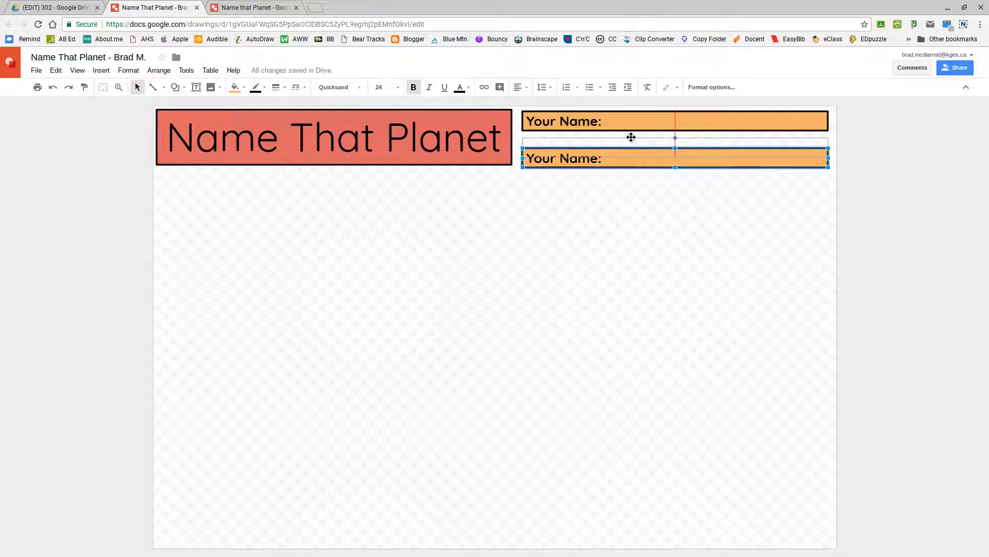
left_click_drag(631, 137, 631, 137)
left_click(642, 137)
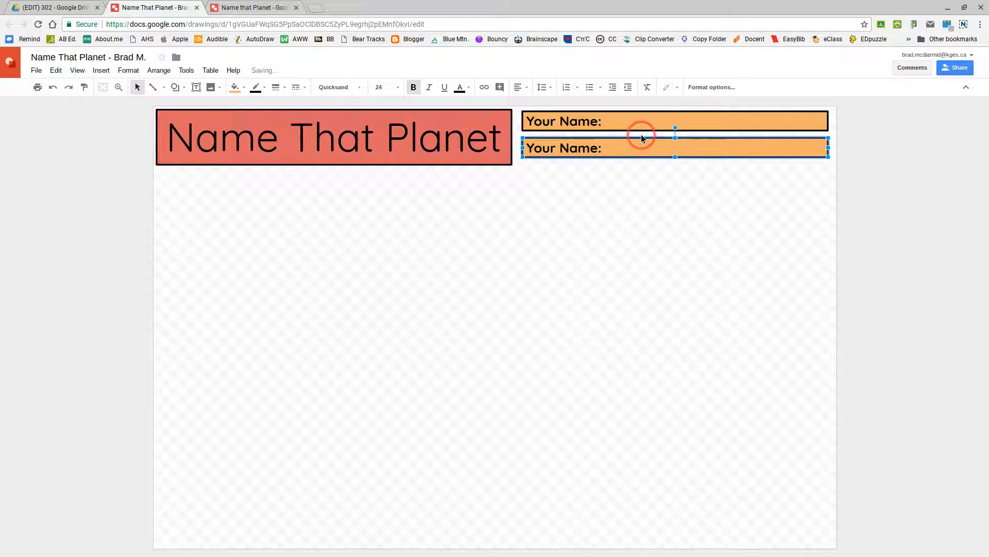
left_click_drag(641, 137, 641, 145)
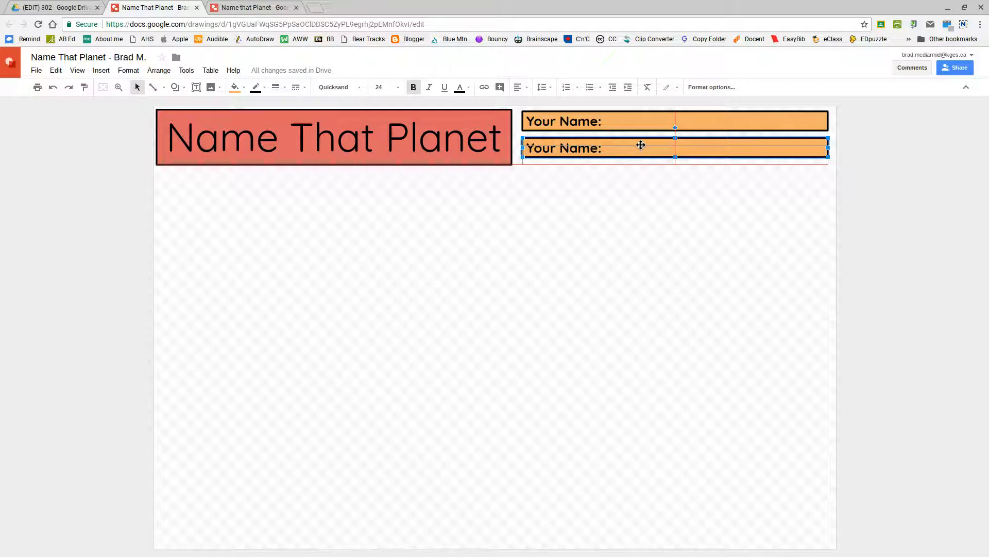
left_click_drag(641, 145, 640, 145)
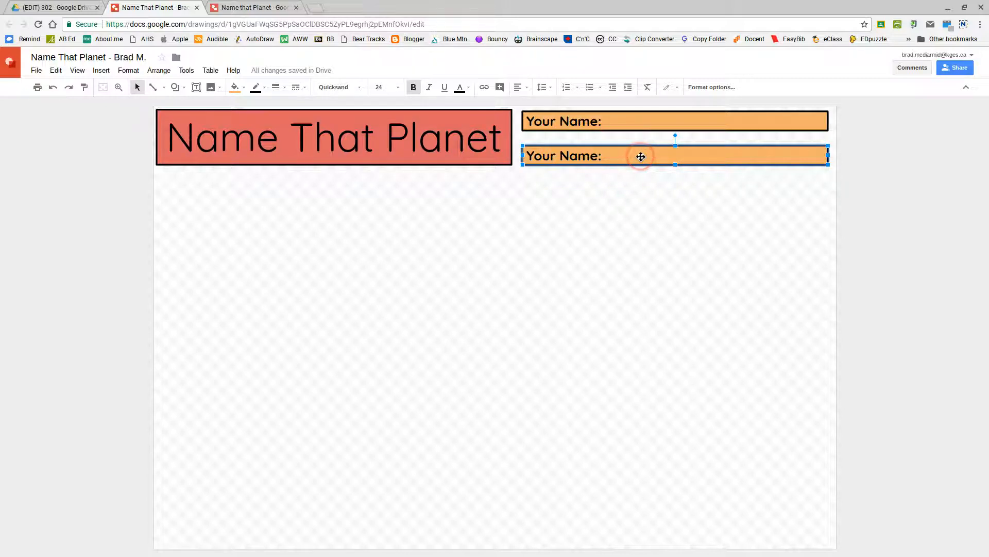
left_click(254, 7)
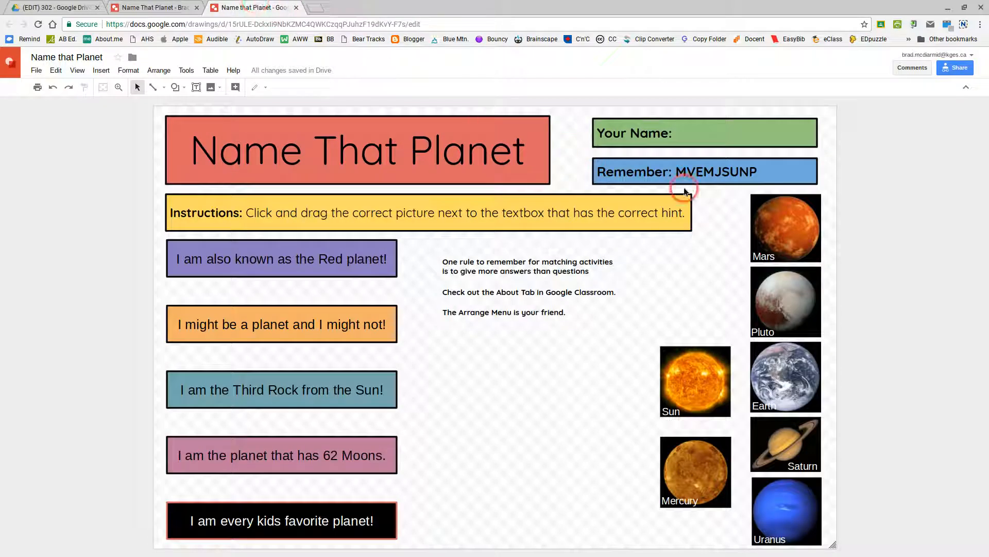
- Inspect the example's Remember box, then return to the working drawing
left_click(599, 171)
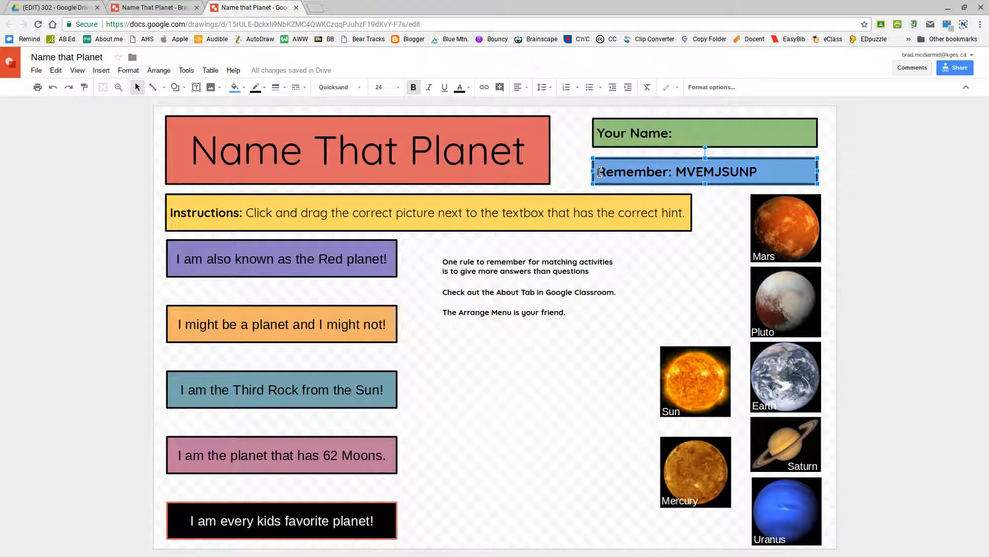
left_click(188, 8)
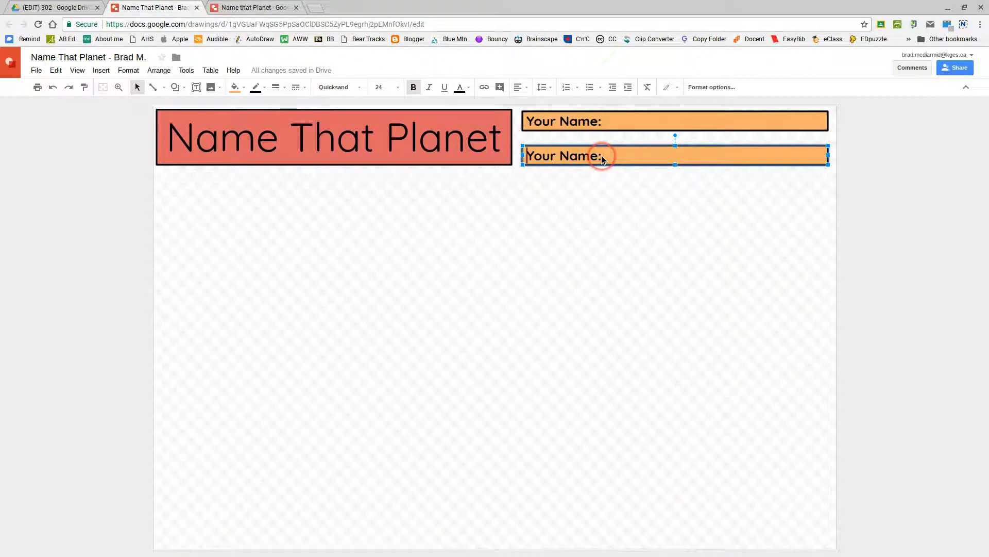
- Replace the lower box's text with 'Remember: MVEMJSUNP', checking it against the finished example
key("ctrl+a")
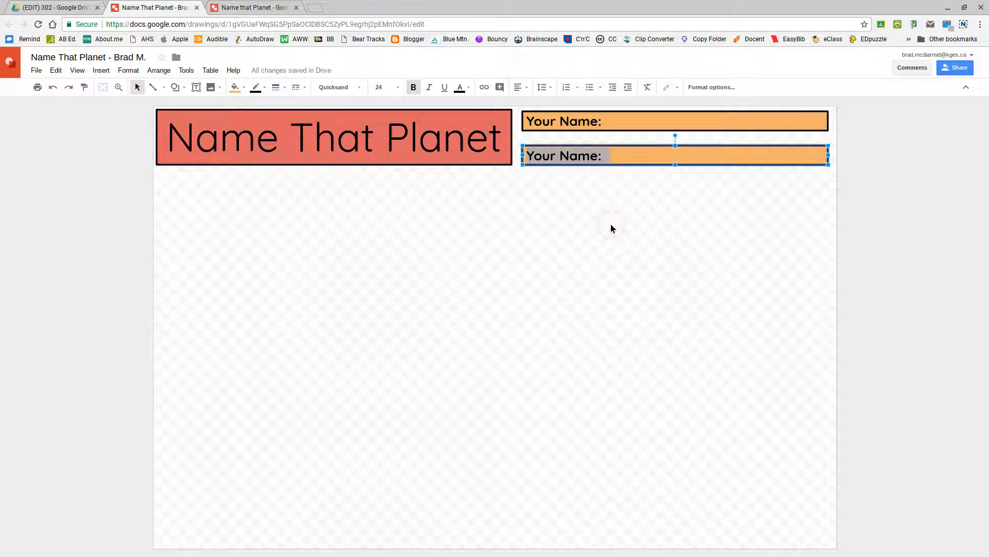
type("Rem")
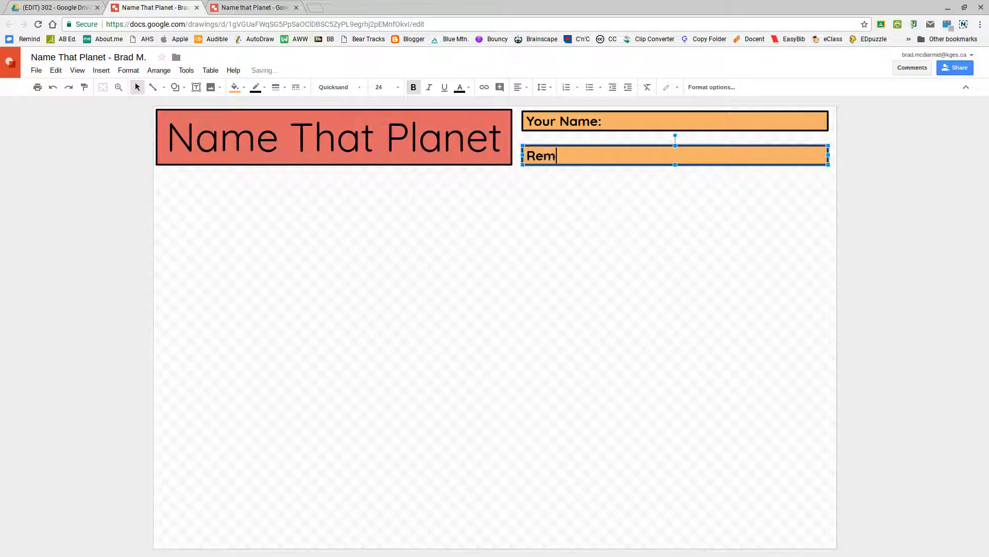
type("ember: MVEM")
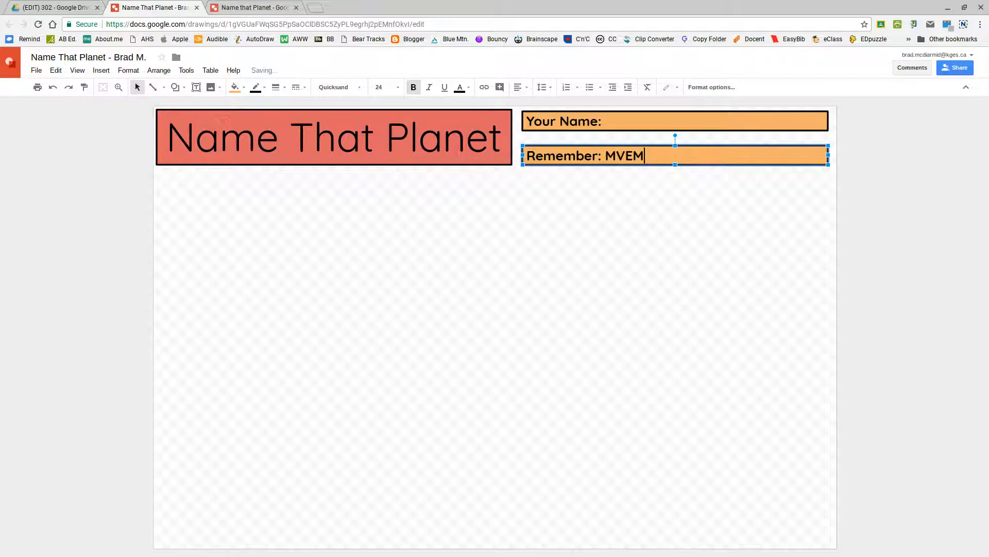
type("JSUNP")
left_click(232, 7)
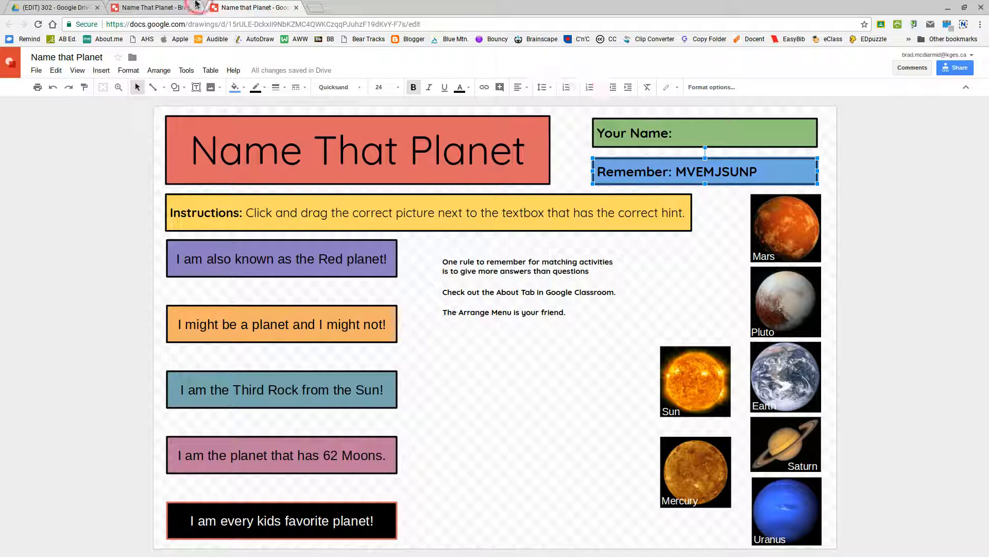
left_click(144, 6)
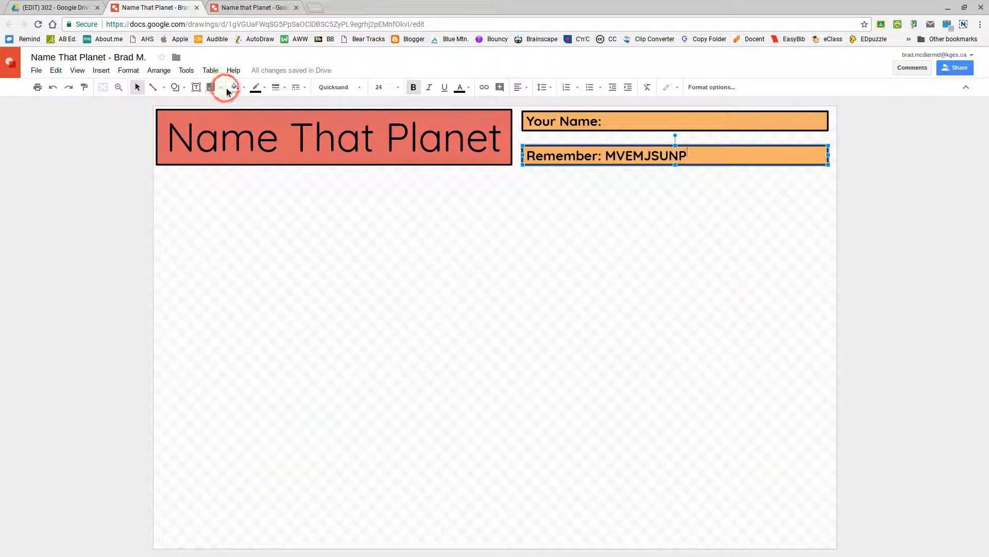
- Fill the Remember box light yellow 1 and view the finished worksheet for reference
left_click(243, 91)
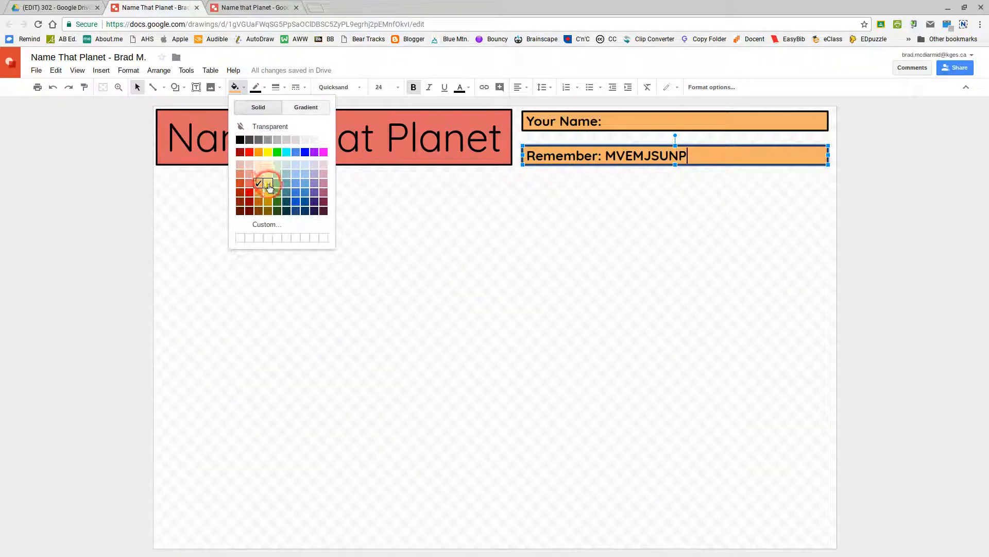
left_click(269, 183)
left_click(445, 265)
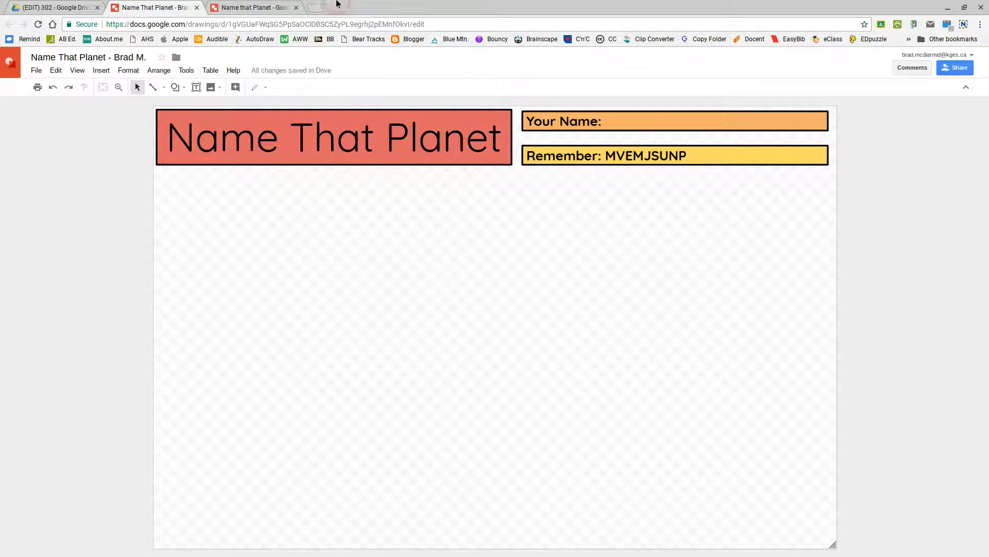
left_click(255, 6)
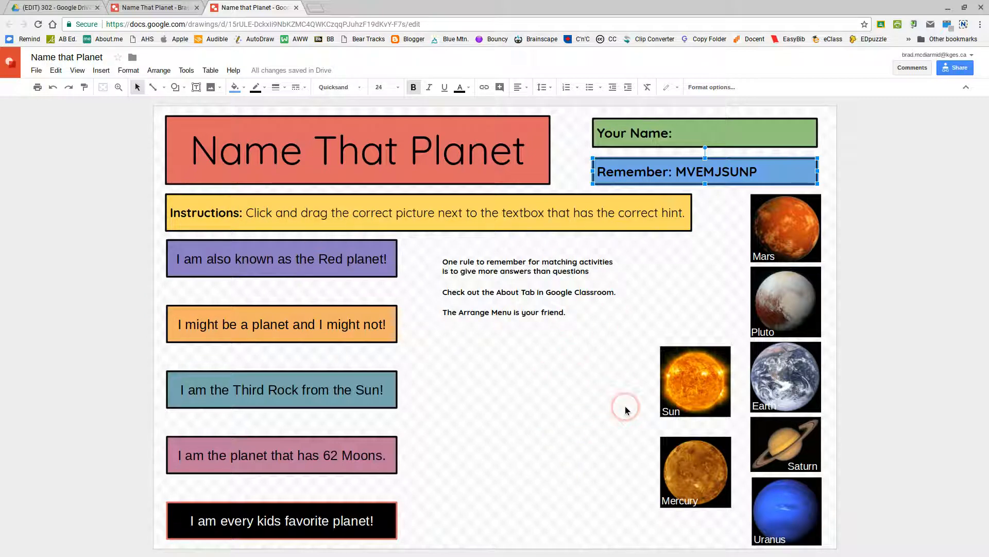
- Go back to the working Name That Planet drawing
left_click(184, 6)
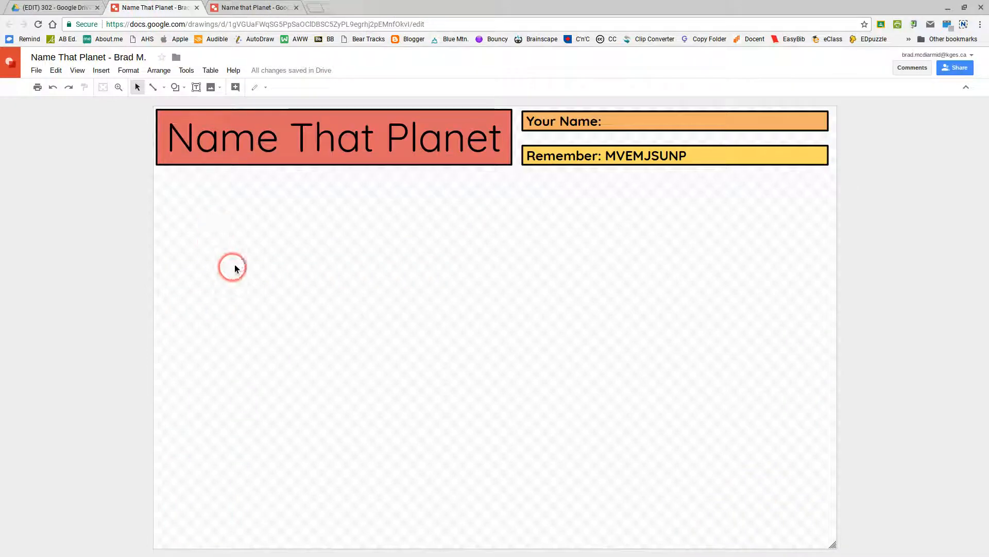
- Draw a wide text box below the title and paste the finished worksheet's Instructions line into it
left_click(196, 87)
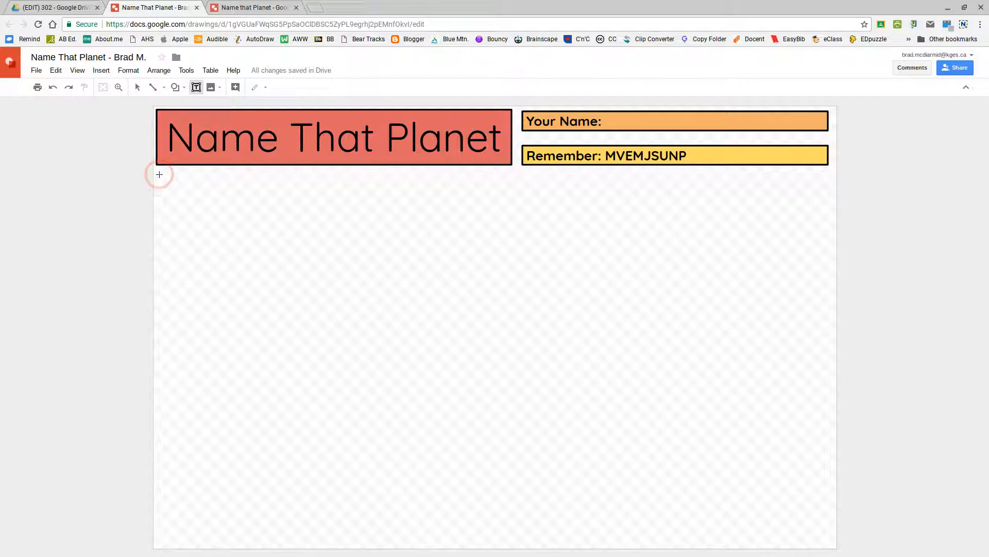
left_click_drag(157, 174, 748, 211)
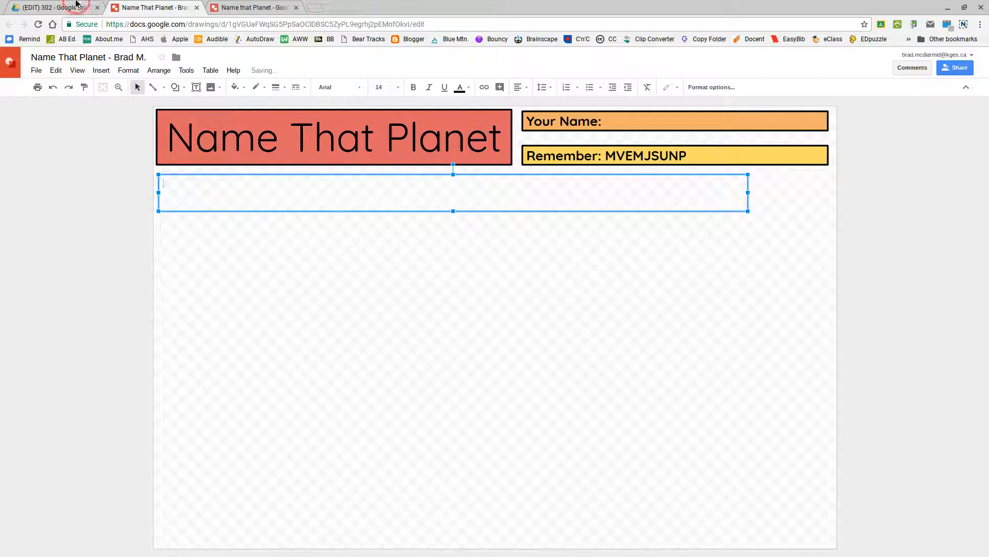
left_click(259, 9)
left_click(240, 214)
key("ctrl+a")
key("ctrl+c")
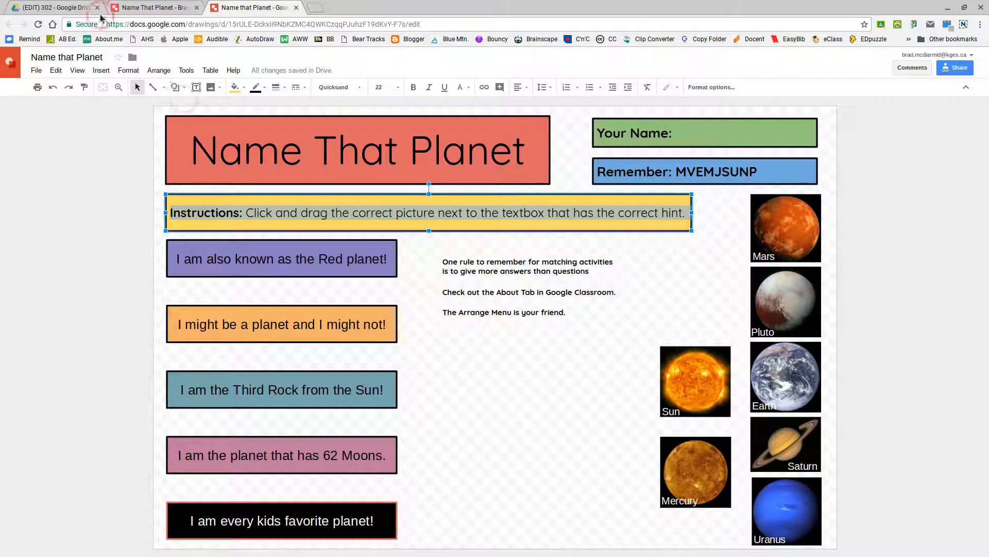
left_click(155, 7)
left_click(194, 191)
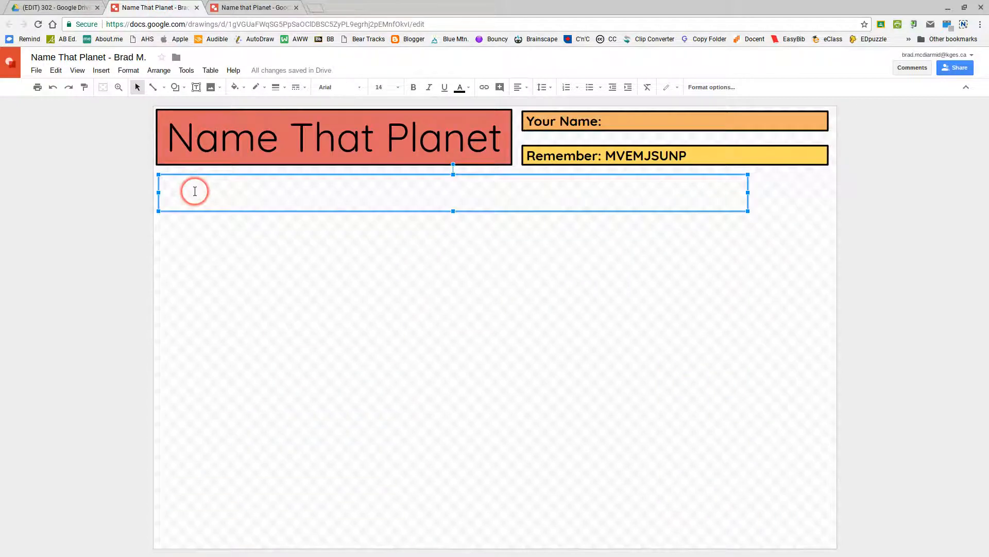
key("ctrl+v")
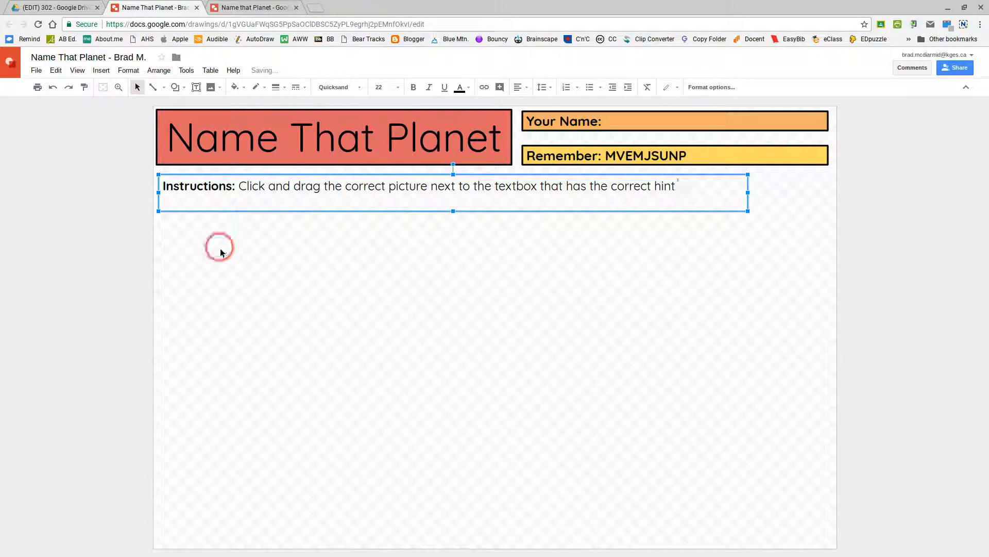
- Set the instruction text to Quicksand at size 24
triple_click(310, 190)
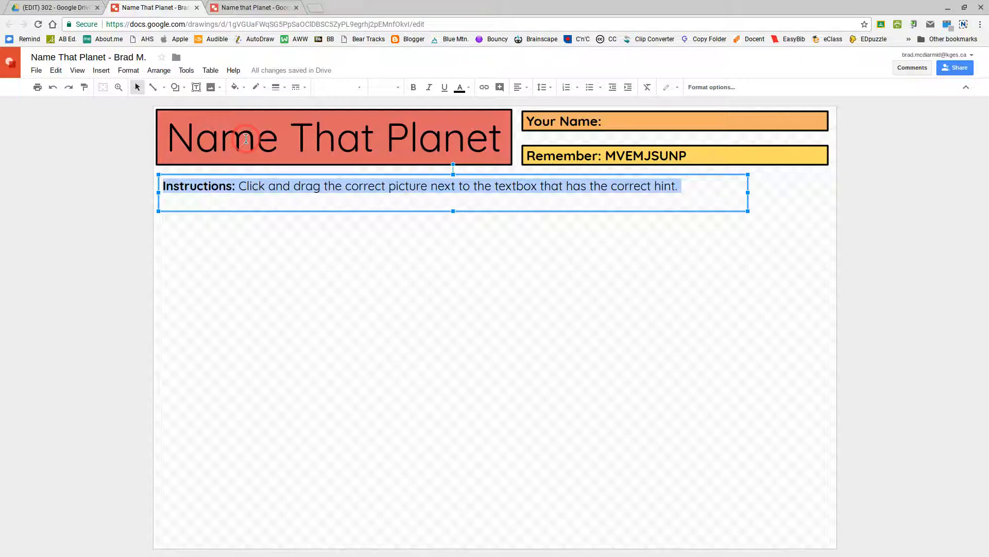
left_click(340, 87)
left_click(345, 103)
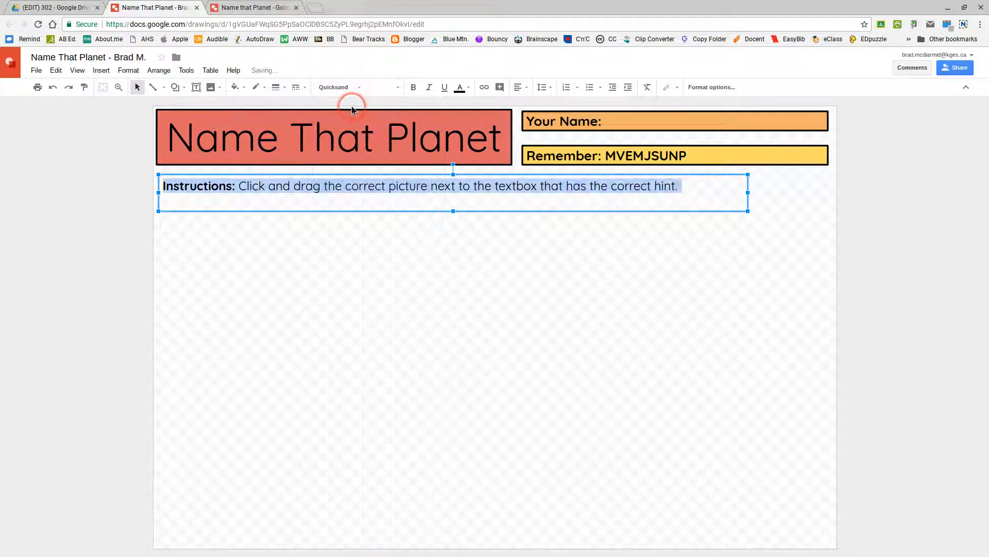
left_click(398, 87)
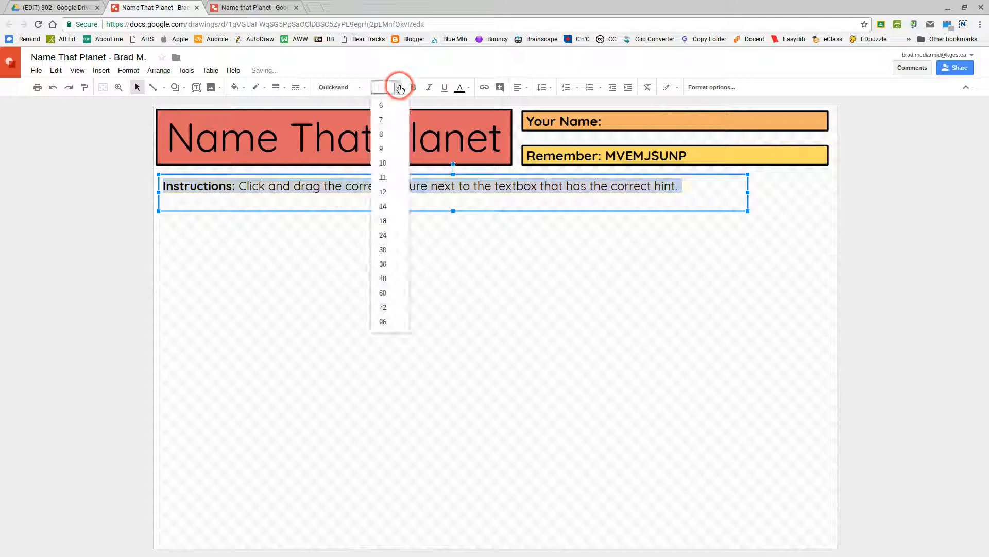
left_click(384, 217)
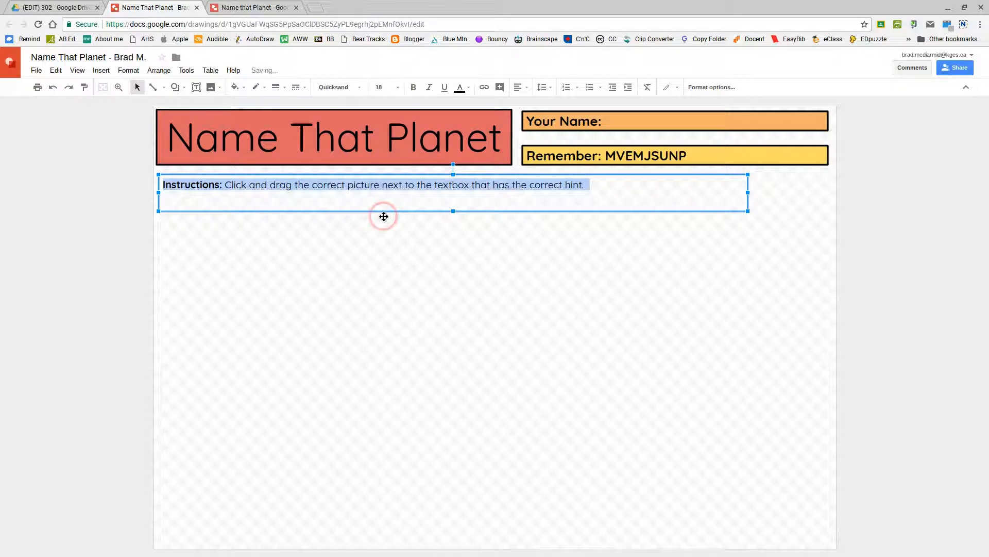
left_click(391, 87)
left_click(390, 233)
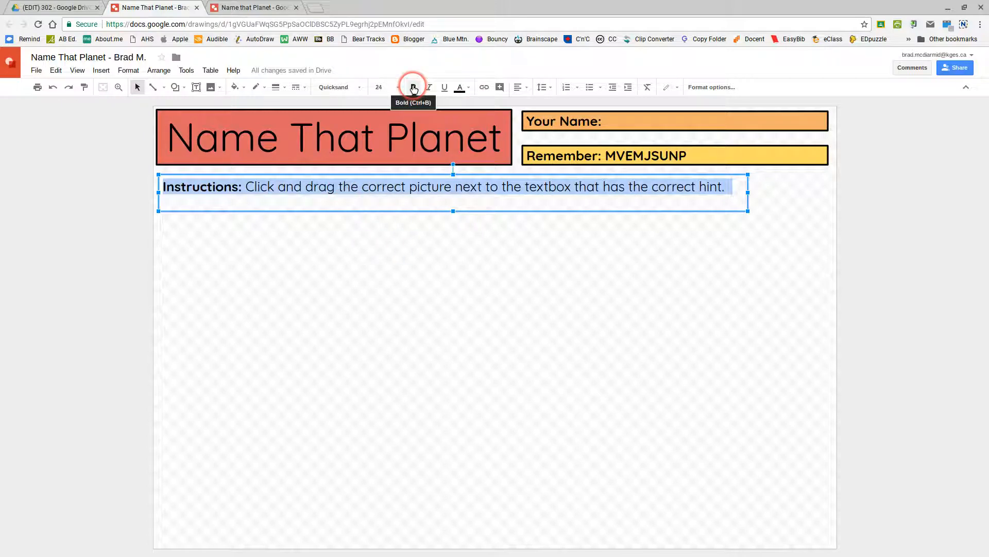
- Centre the instructions vertically and trim the box's bottom and right edges to fit the line
left_click(519, 87)
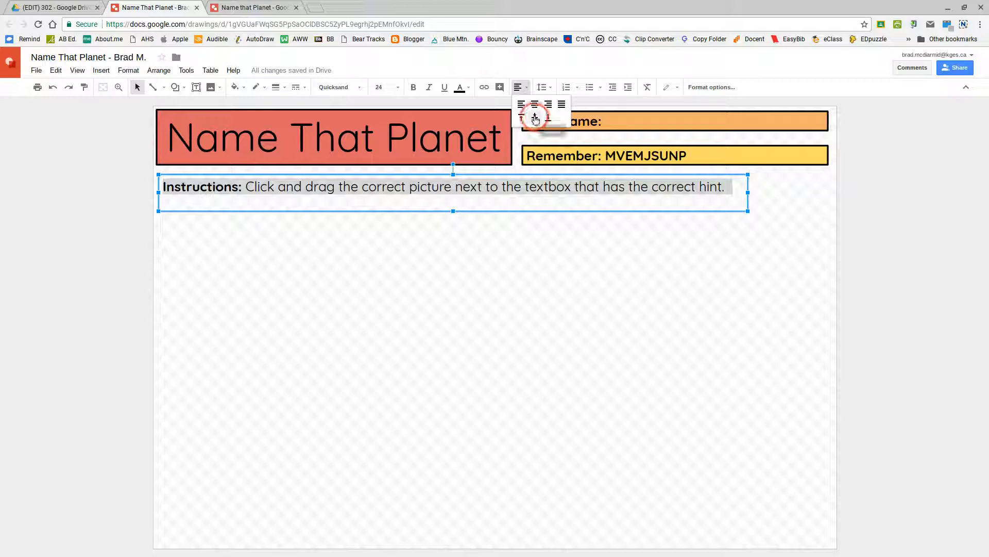
left_click(535, 118)
left_click_drag(453, 211, 452, 192)
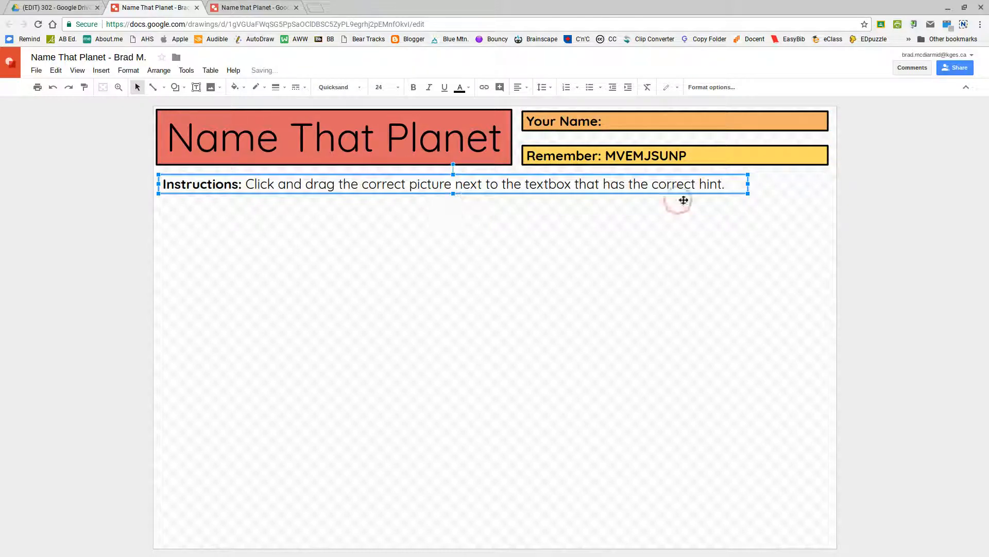
left_click_drag(748, 184, 733, 184)
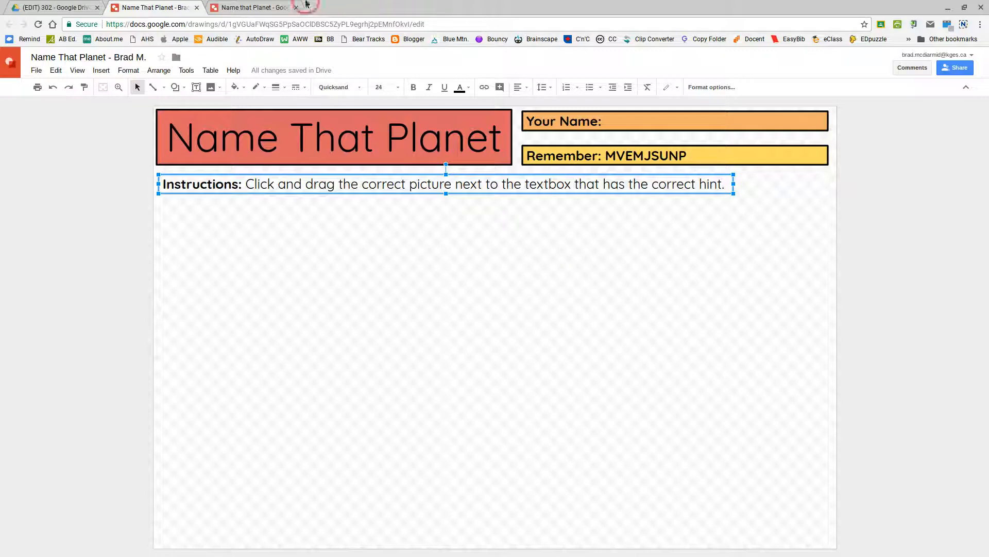
left_click(285, 7)
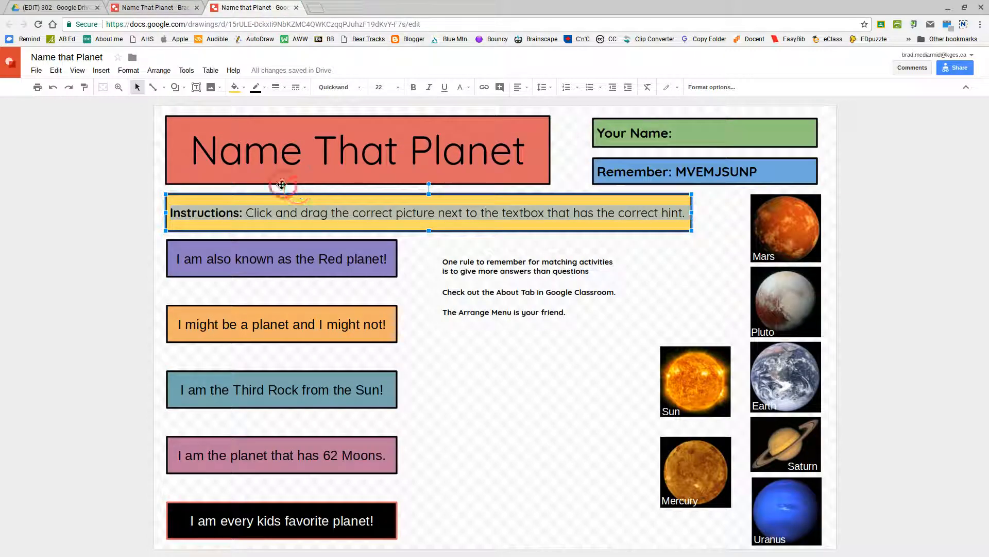
- Fill the Instructions box with light green 1
left_click(143, 7)
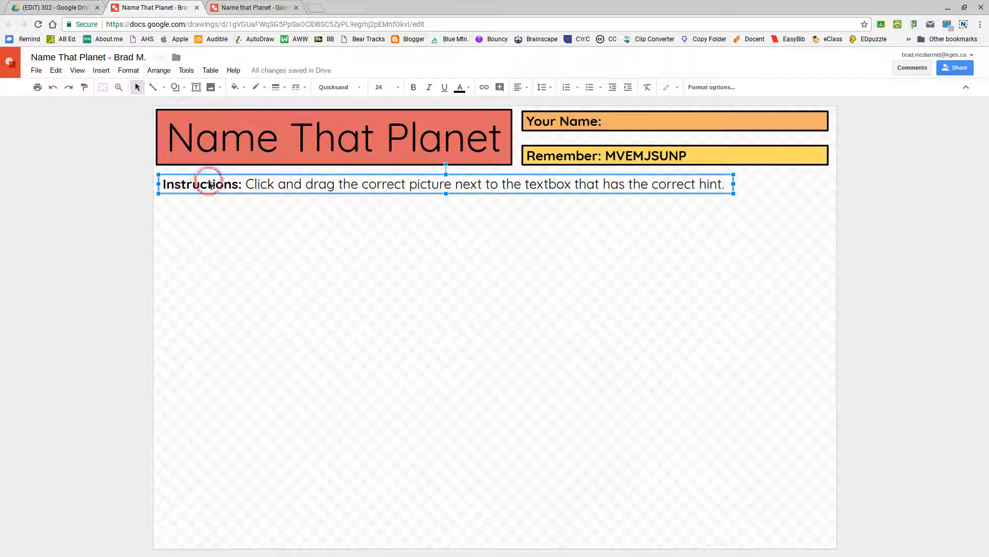
left_click(241, 87)
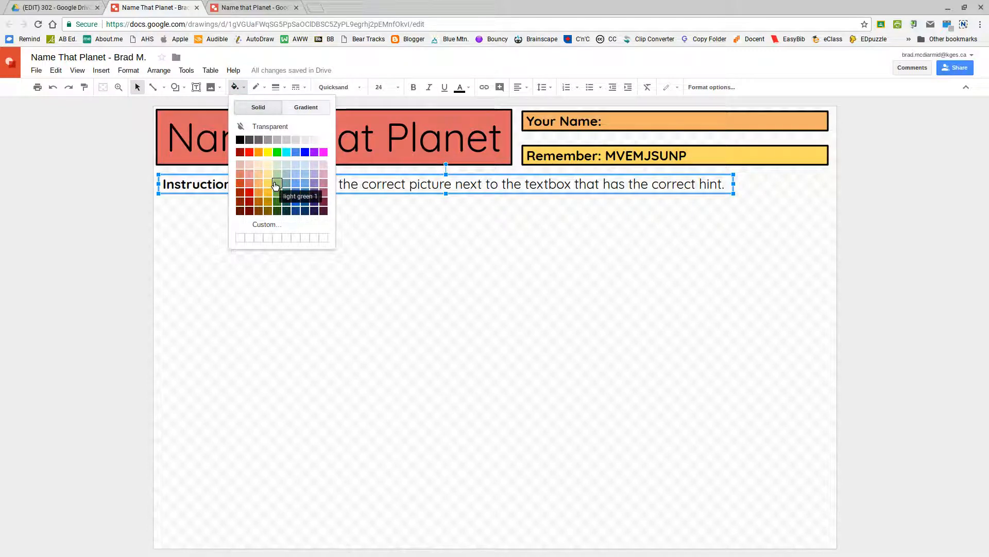
left_click(277, 183)
left_click(274, 236)
left_click(286, 191)
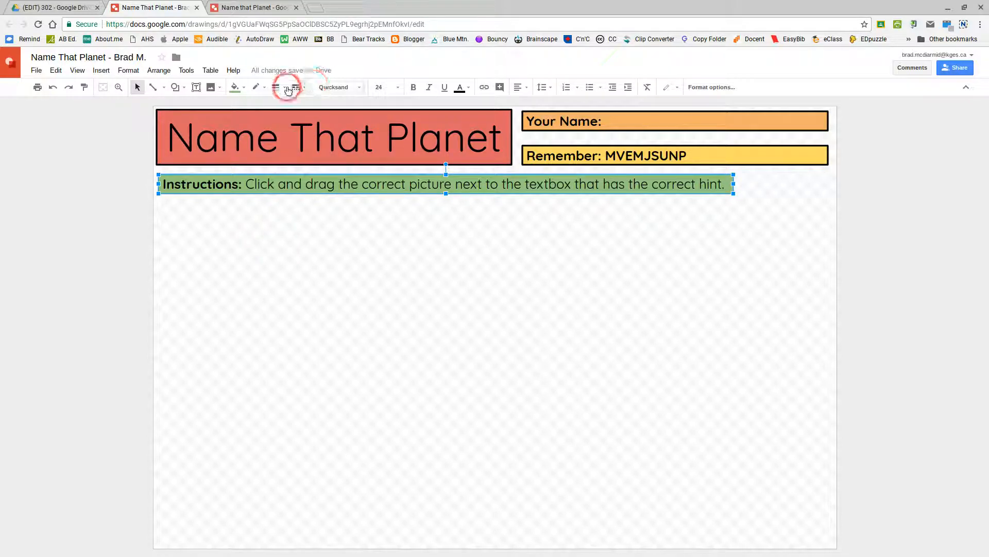
- Set the Instructions box border weight to 4px
left_click(281, 86)
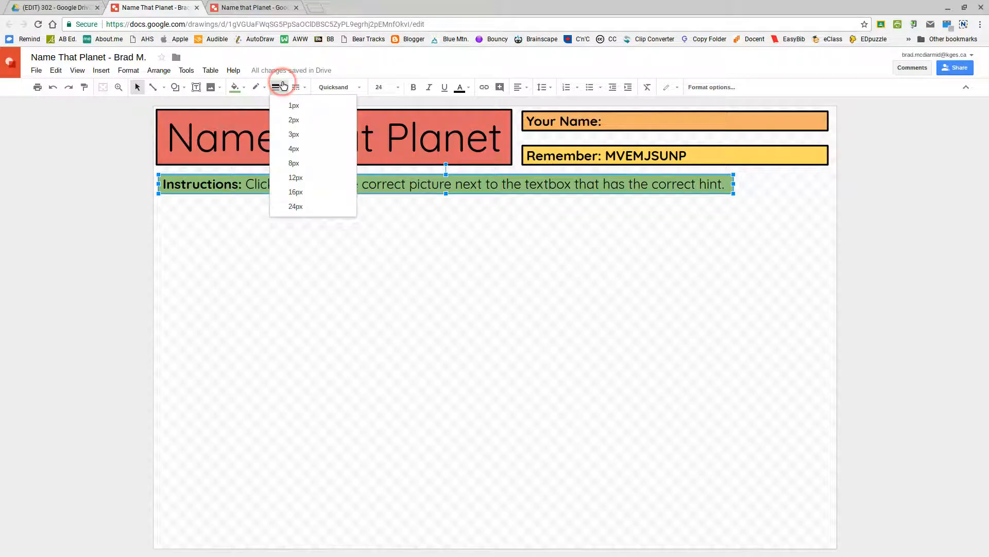
left_click(294, 149)
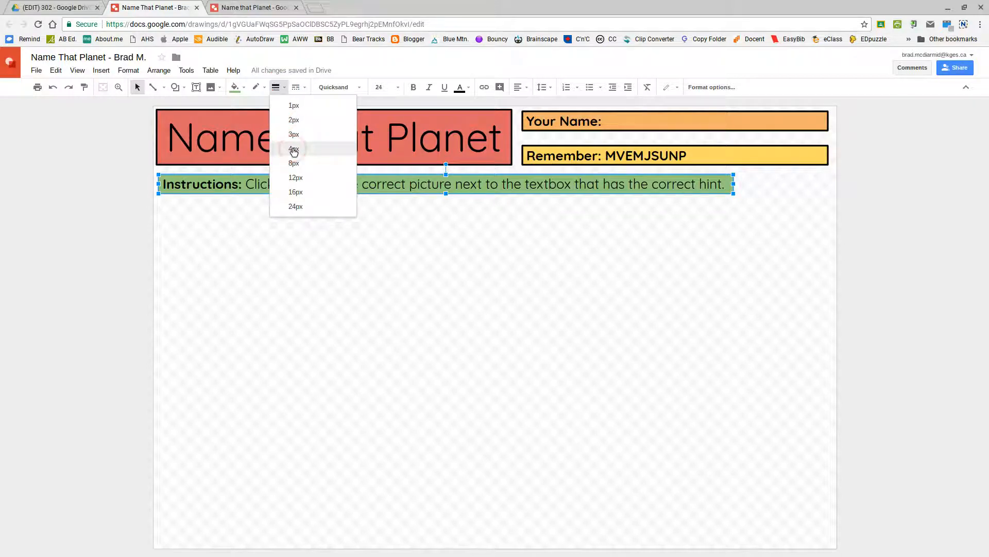
left_click(329, 261)
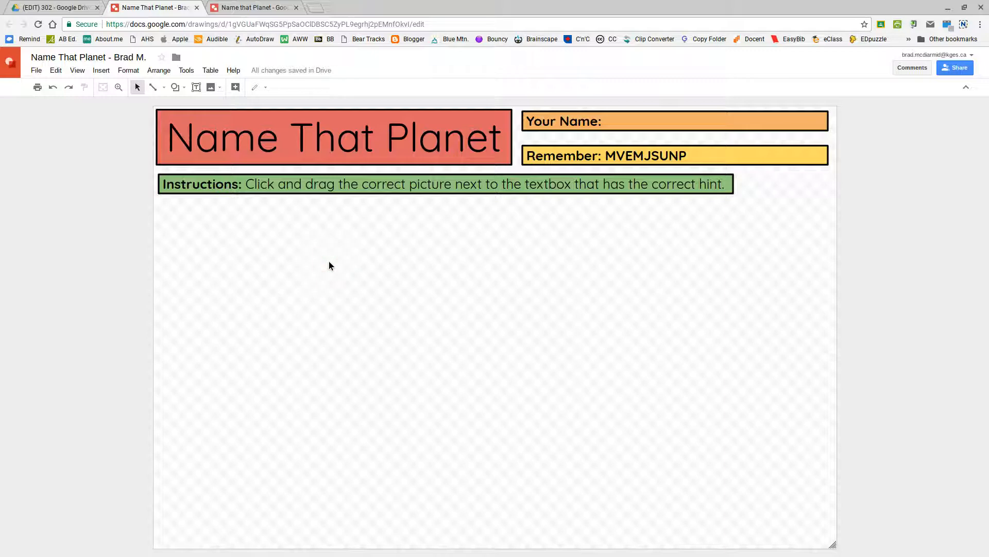
- Nudge the Instructions box slightly to the left
left_click(332, 175)
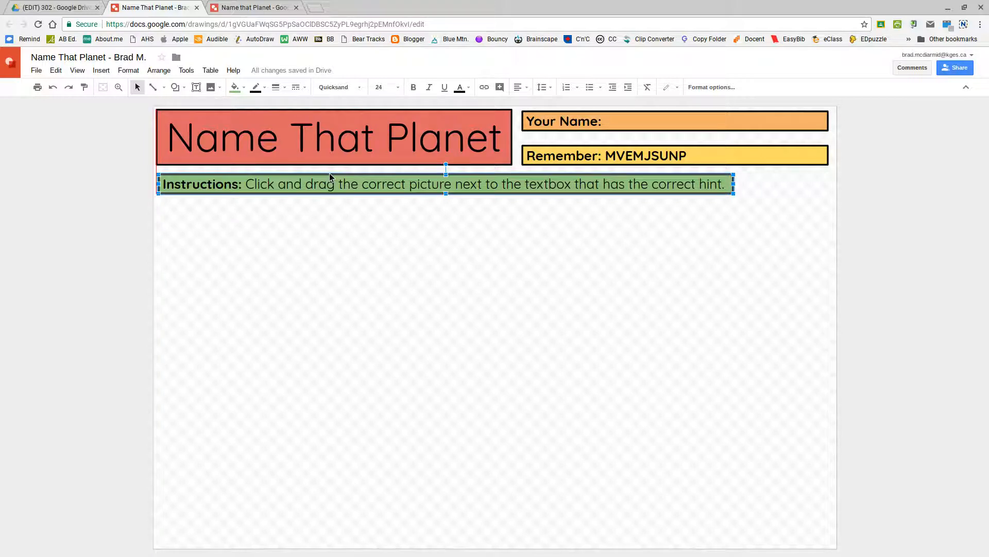
key("Left")
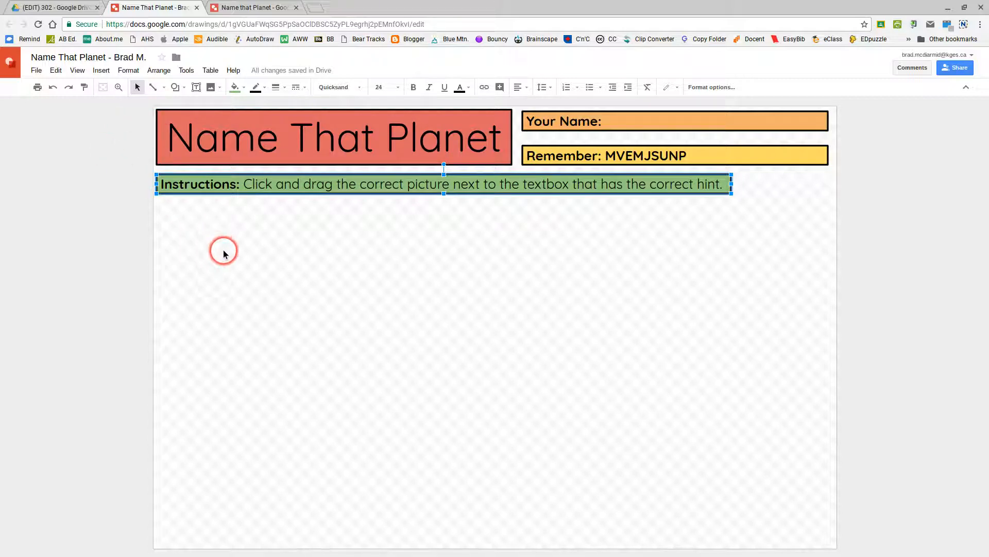
left_click(223, 251)
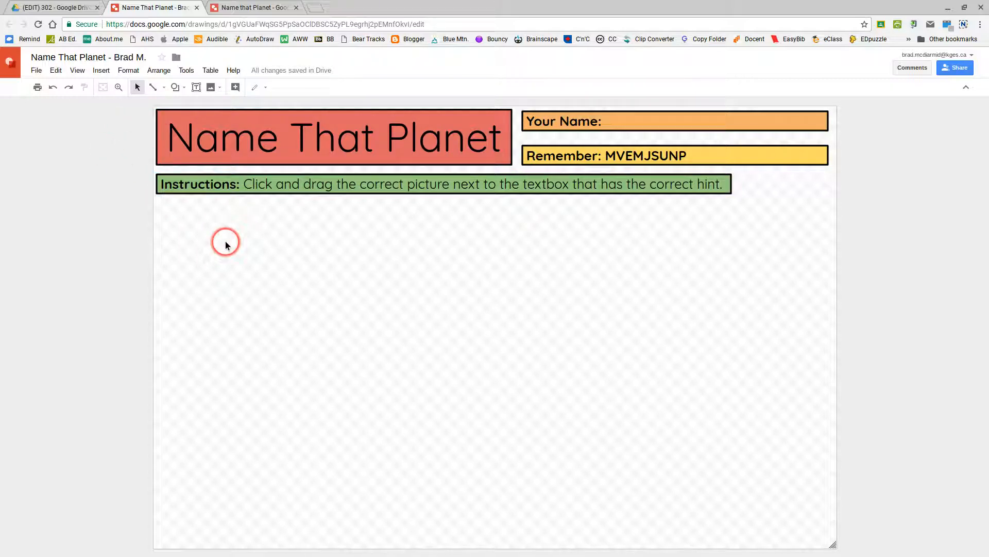
- Select the title and Instructions boxes together and align their left edges
left_click(224, 120)
left_click(216, 109)
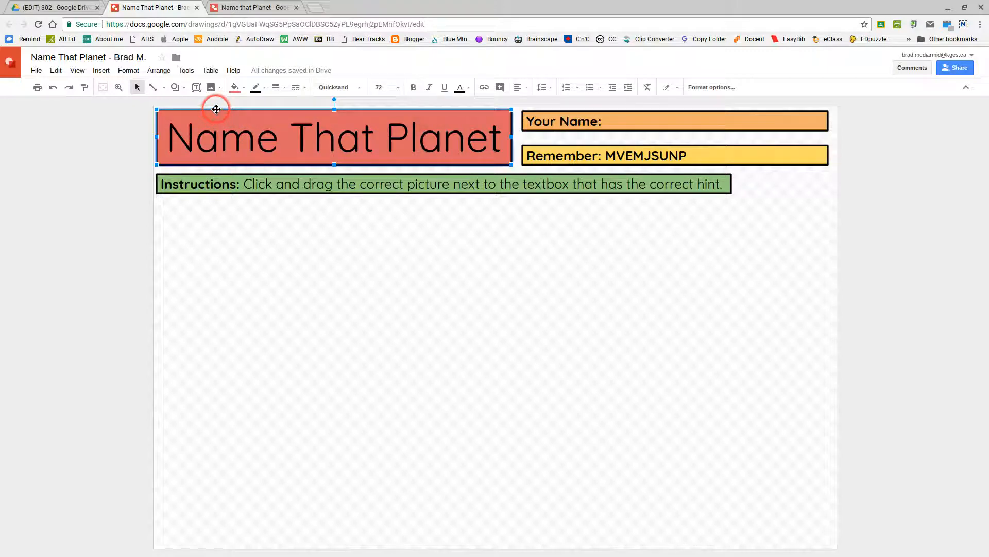
left_click(230, 182, "shift")
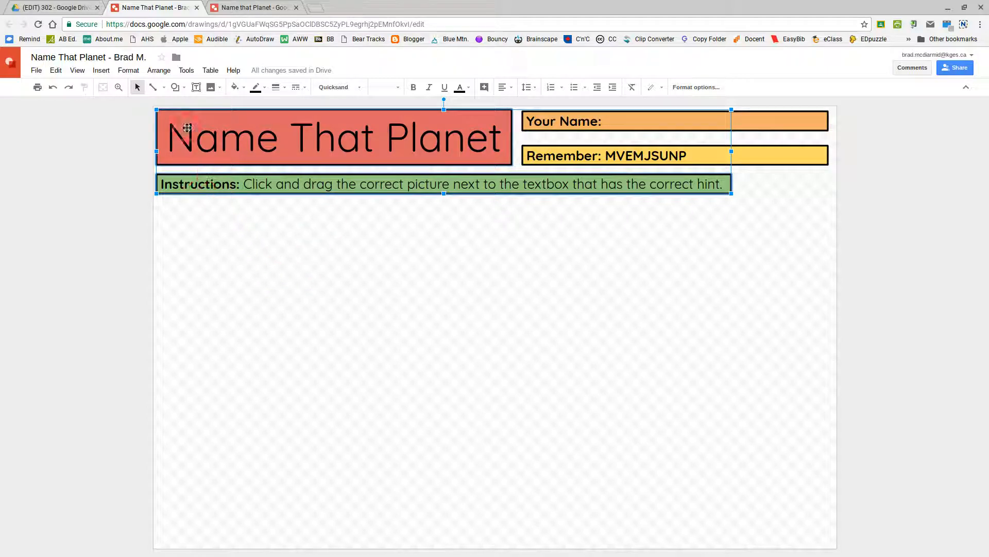
left_click(160, 72)
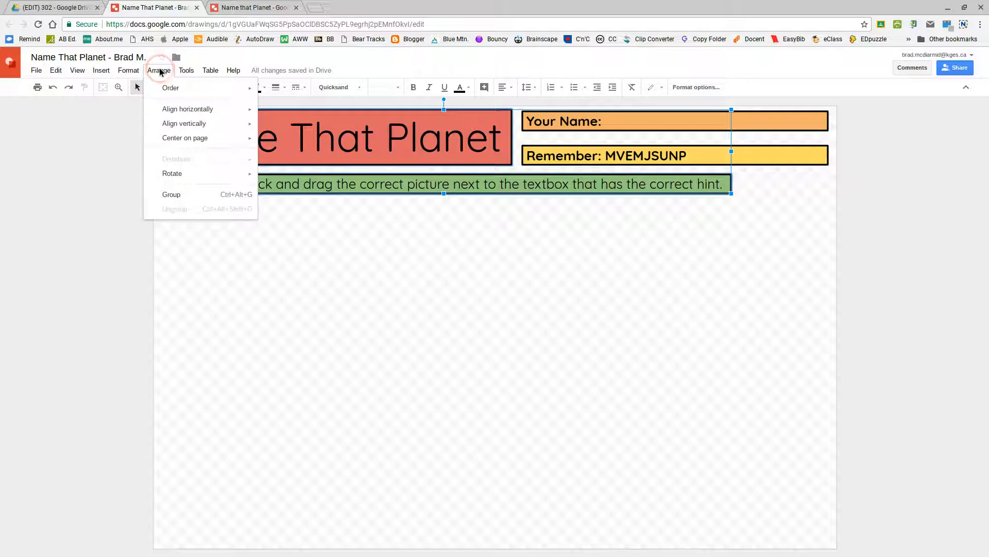
mouse_move(205, 90)
mouse_move(208, 109)
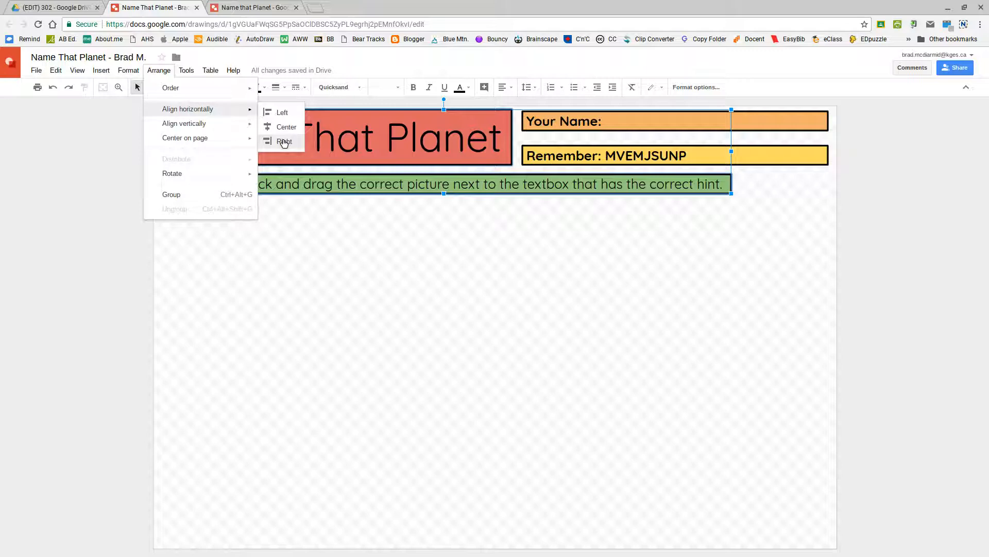
left_click(283, 113)
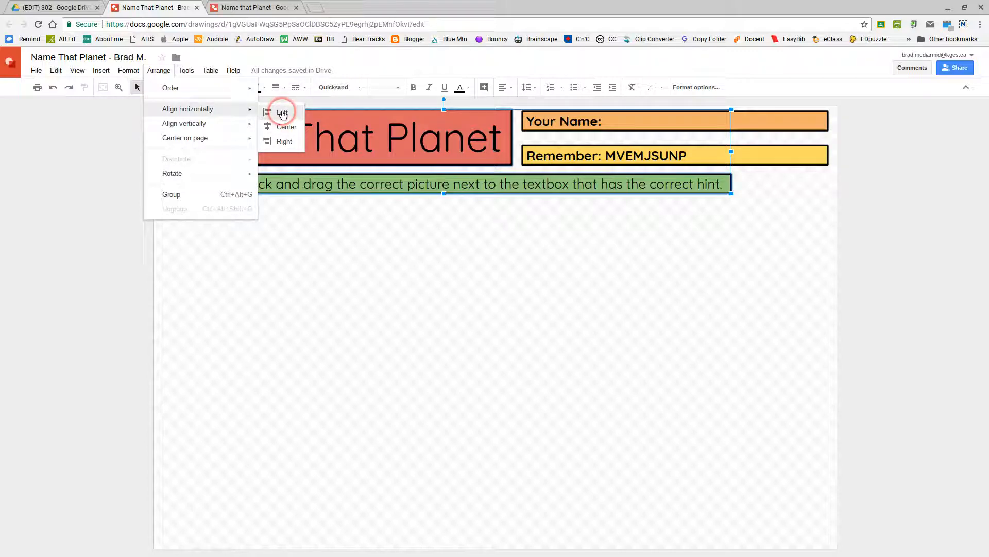
left_click(295, 280)
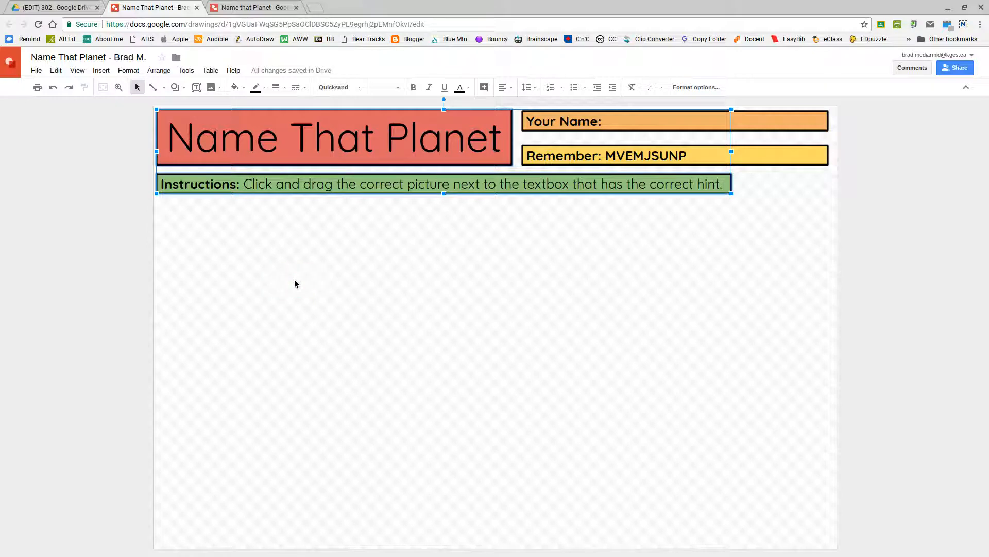
left_click(157, 126)
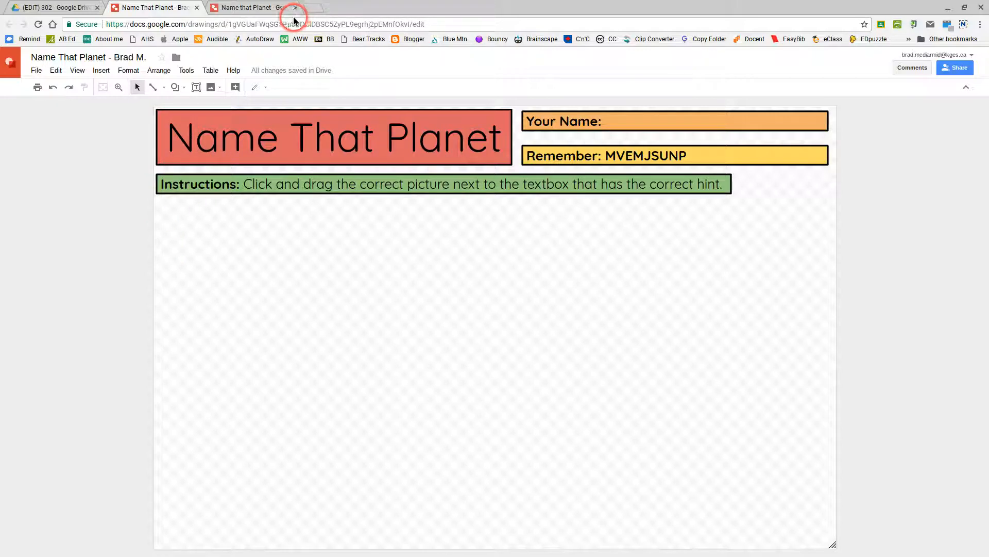
- View the finished Name that Planet example drawing in the third browser tab
left_click(261, 10)
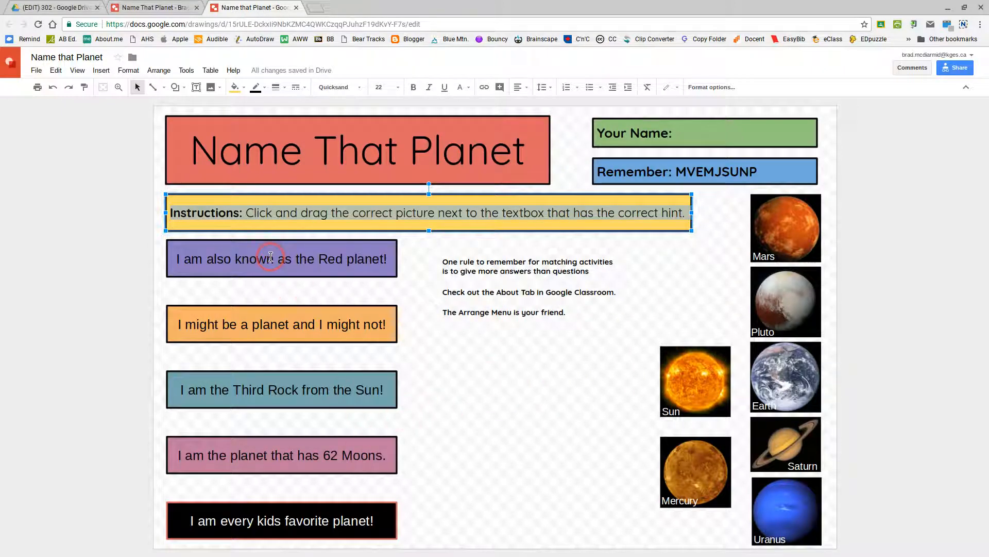
left_click(407, 366)
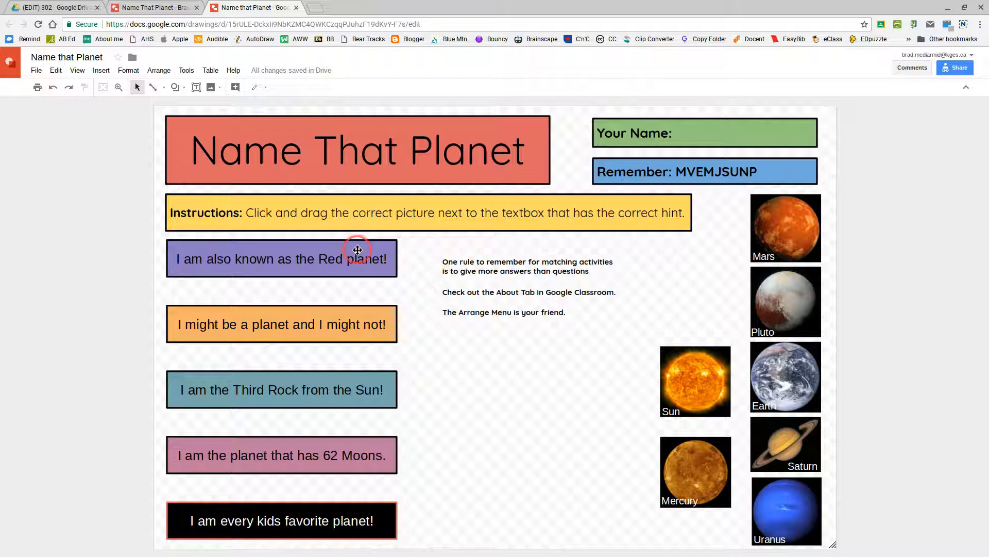
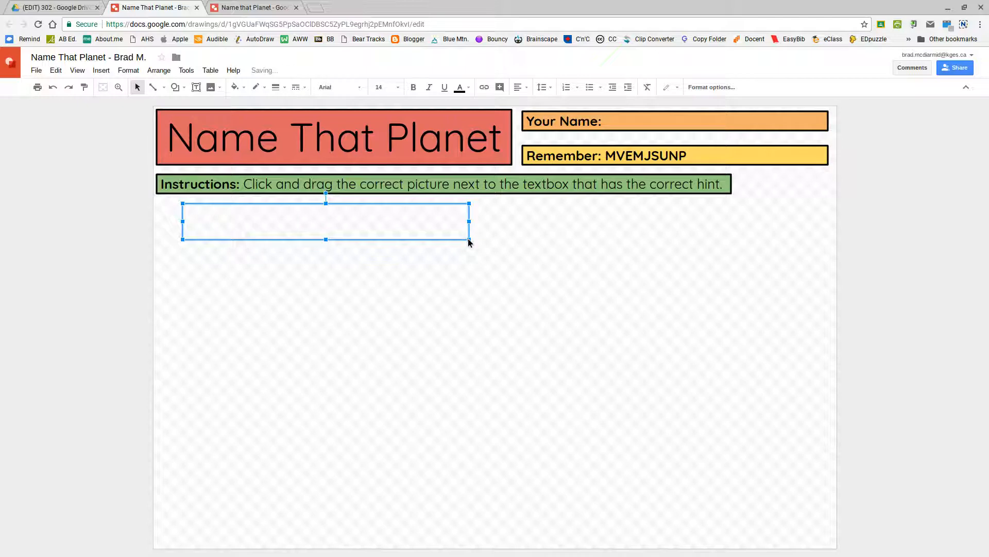
- Check the example drawing's Red planet hint box, then return to the working drawing
left_click(213, 8)
left_click(330, 252)
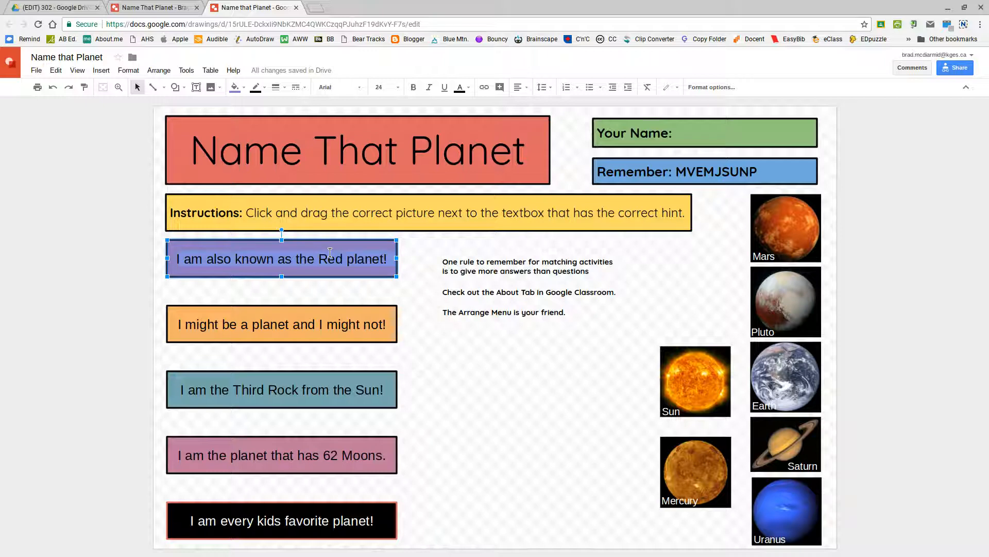
left_click(155, 6)
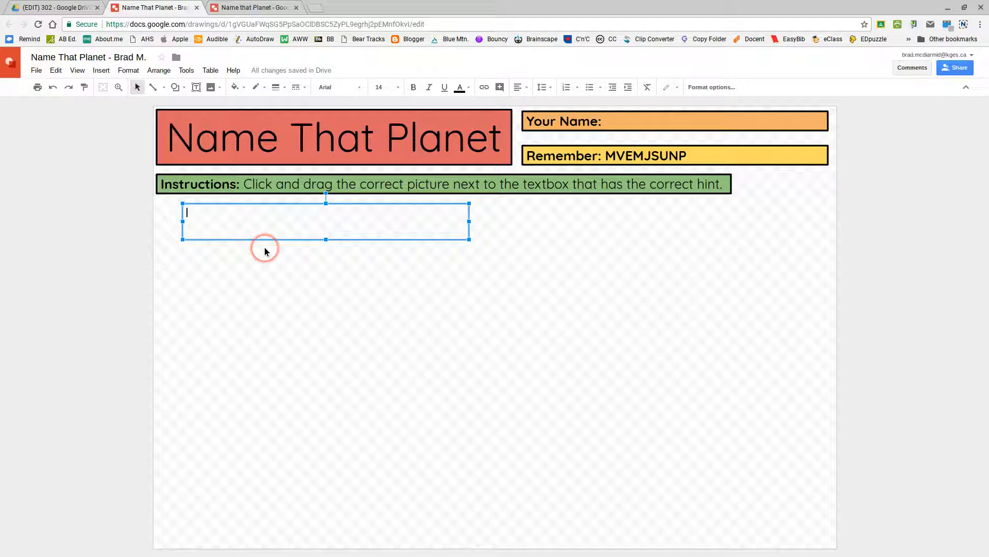
- Paste the 'I am also known as the Red planet!' hint, centre it vertically, and shrink the box
type("I am also known as the Red planet!")
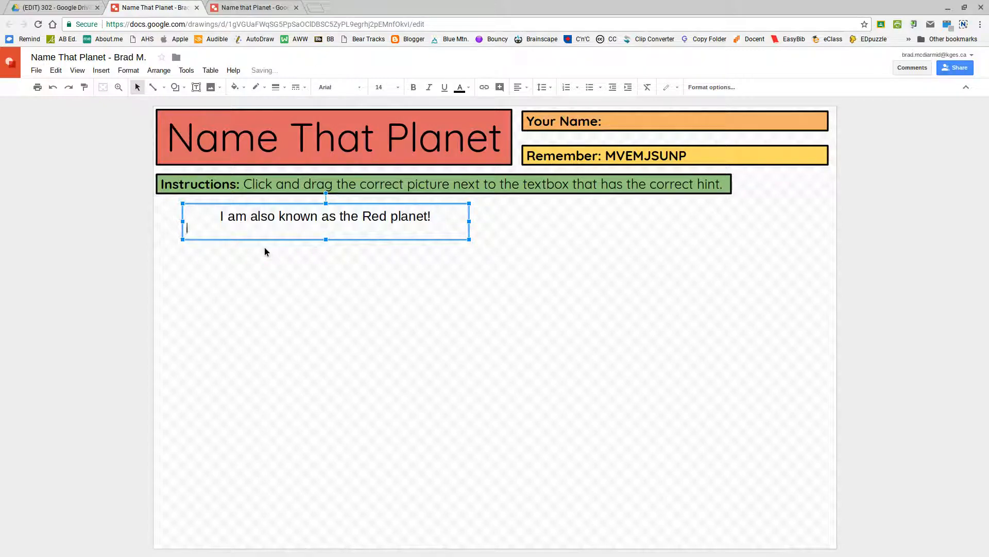
key("BackSpace")
left_click(217, 216)
left_click(517, 87)
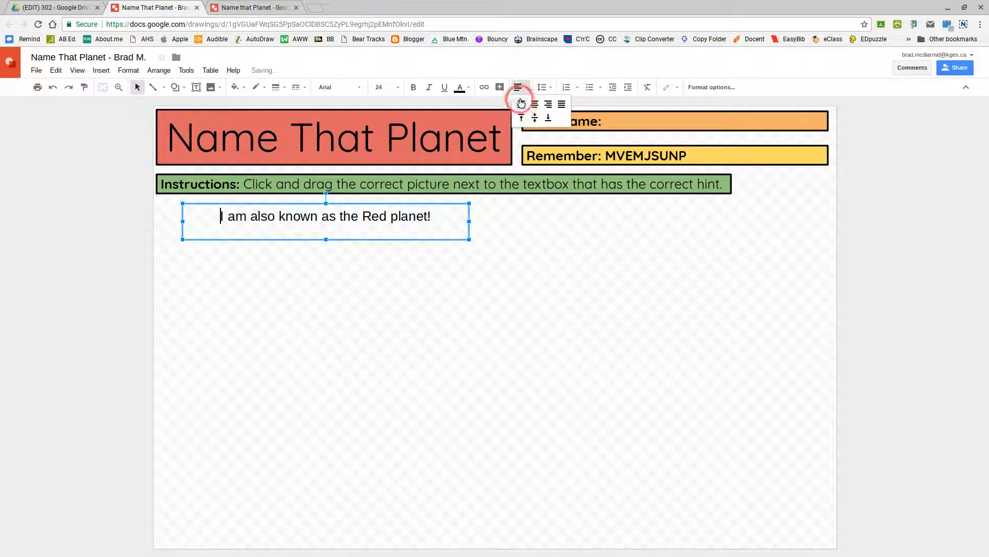
left_click(536, 106)
left_click(518, 87)
left_click(535, 118)
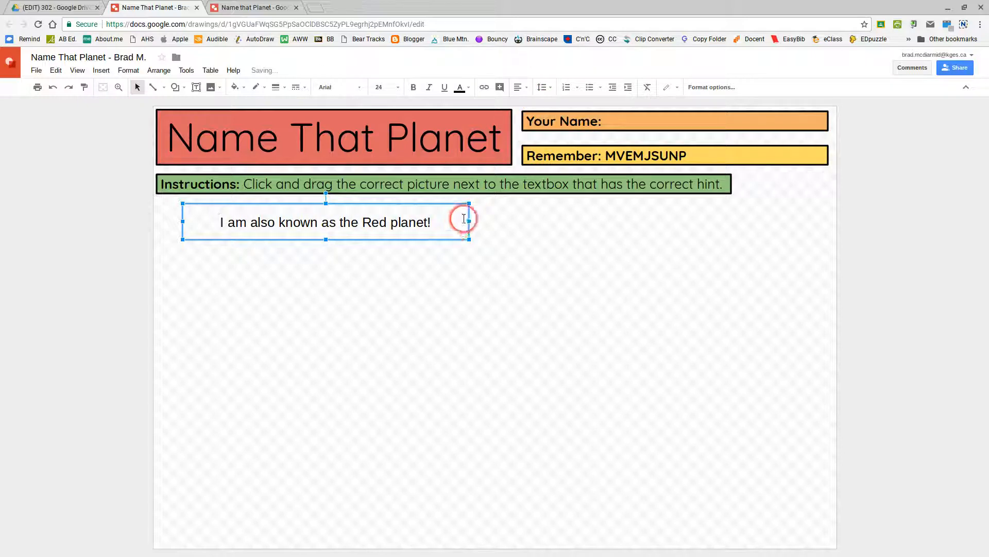
left_click_drag(469, 221, 404, 221)
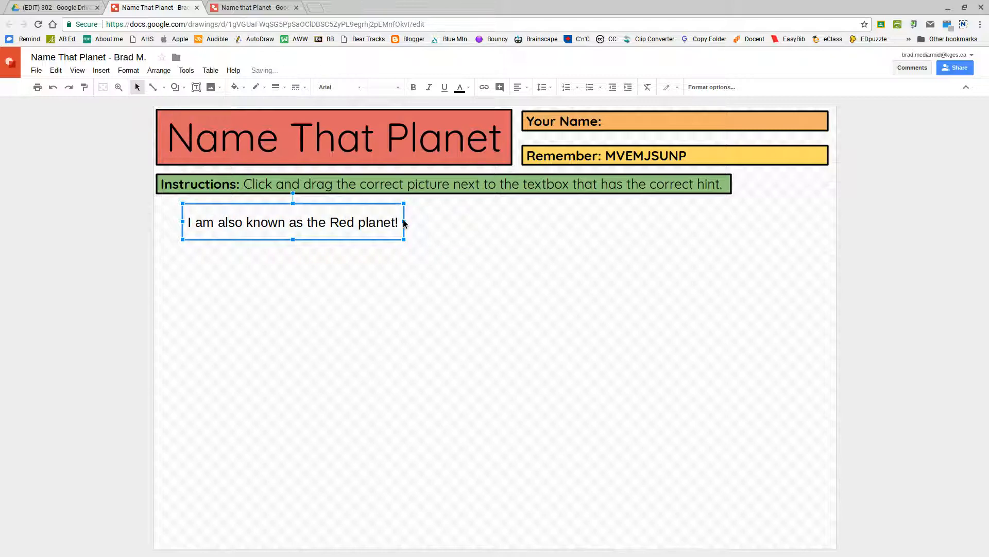
left_click_drag(299, 238, 289, 228)
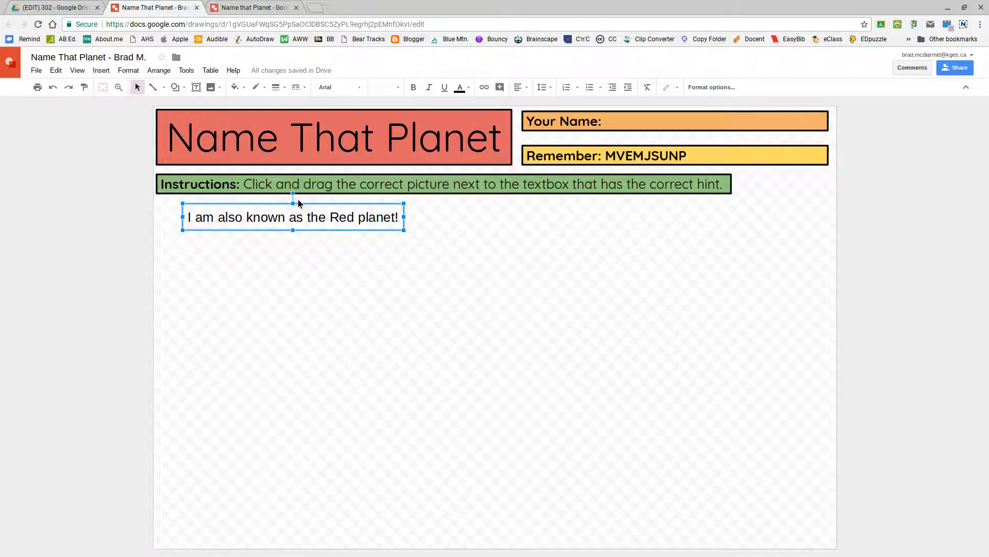
- Set the hint text to Quicksand size 24 and resize the box so it fits one line
left_click(194, 216)
left_click(204, 217)
triple_click(204, 217)
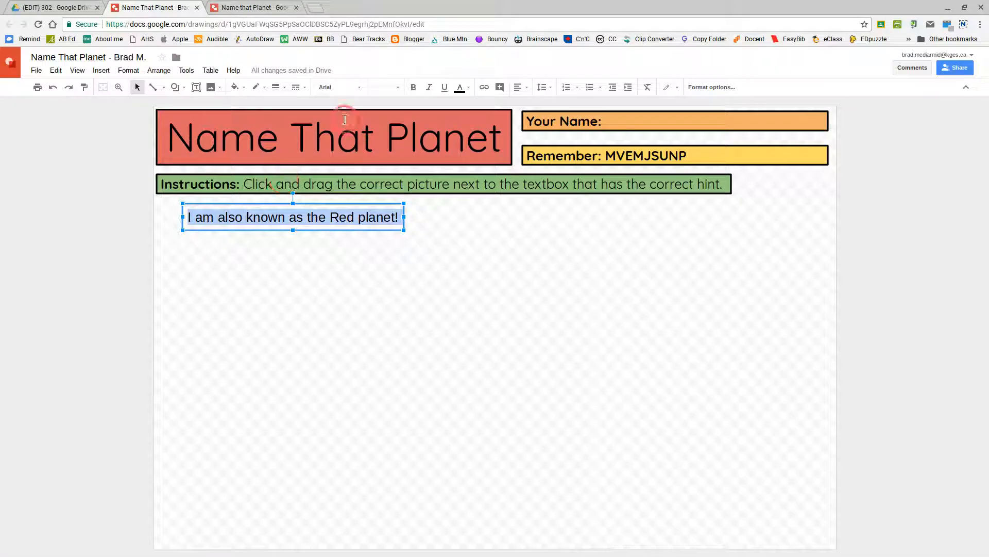
left_click(367, 88)
left_click(344, 107)
left_click(397, 88)
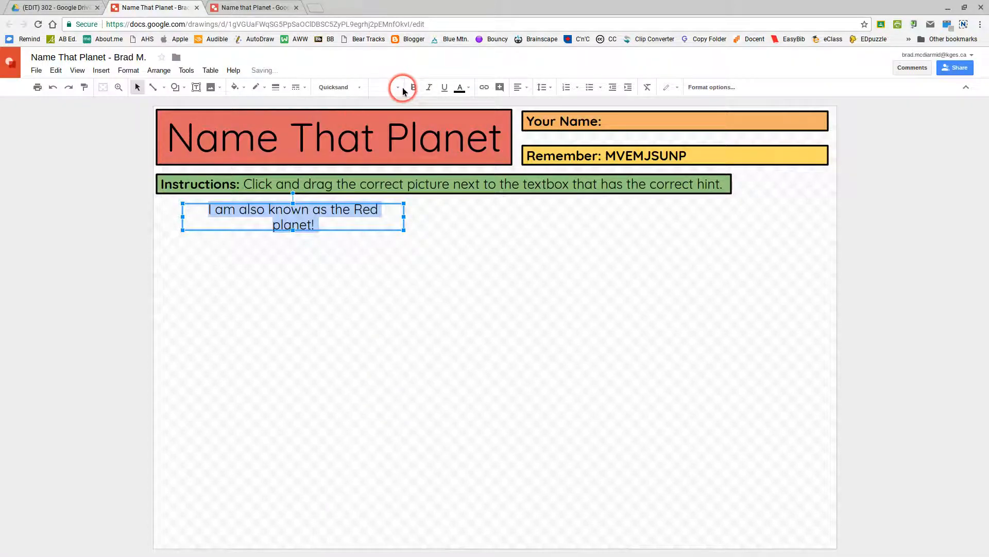
left_click(385, 235)
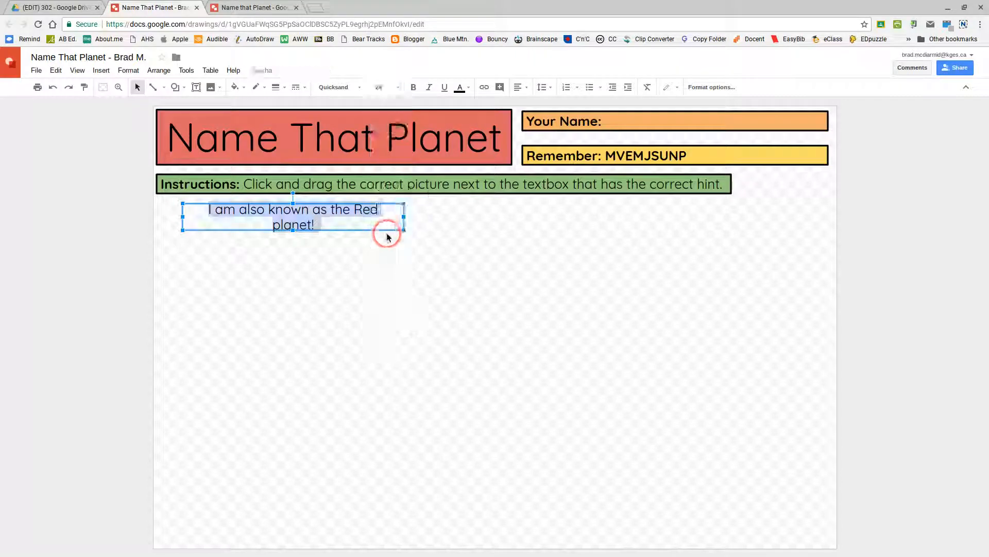
left_click_drag(403, 217, 429, 213)
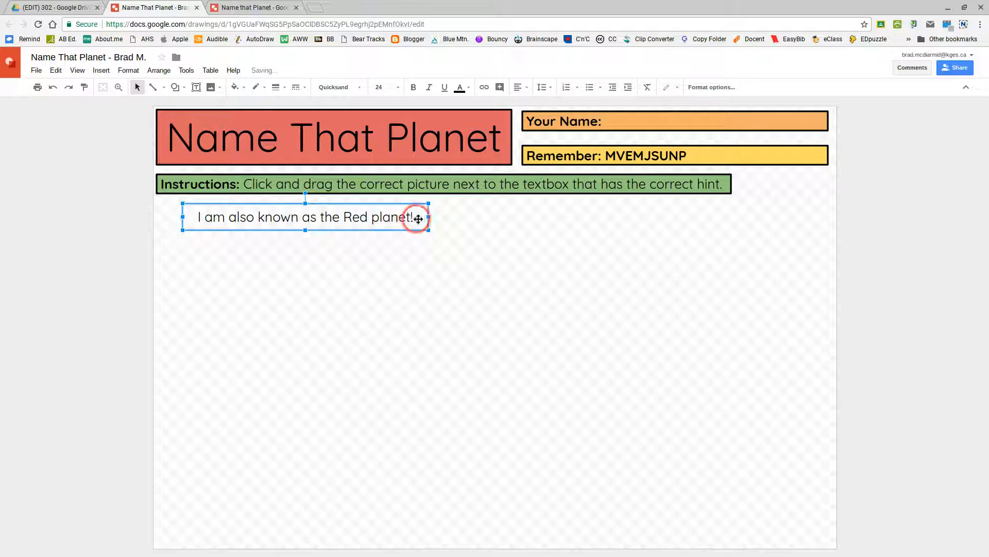
left_click_drag(427, 217, 423, 216)
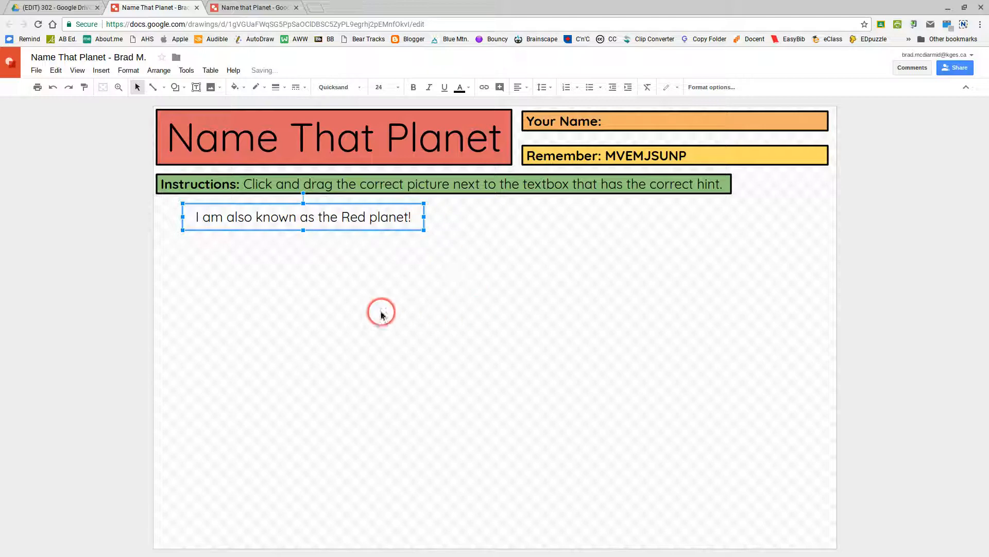
- Fill the Red planet hint box with blue and give it a 4px border
left_click(245, 94)
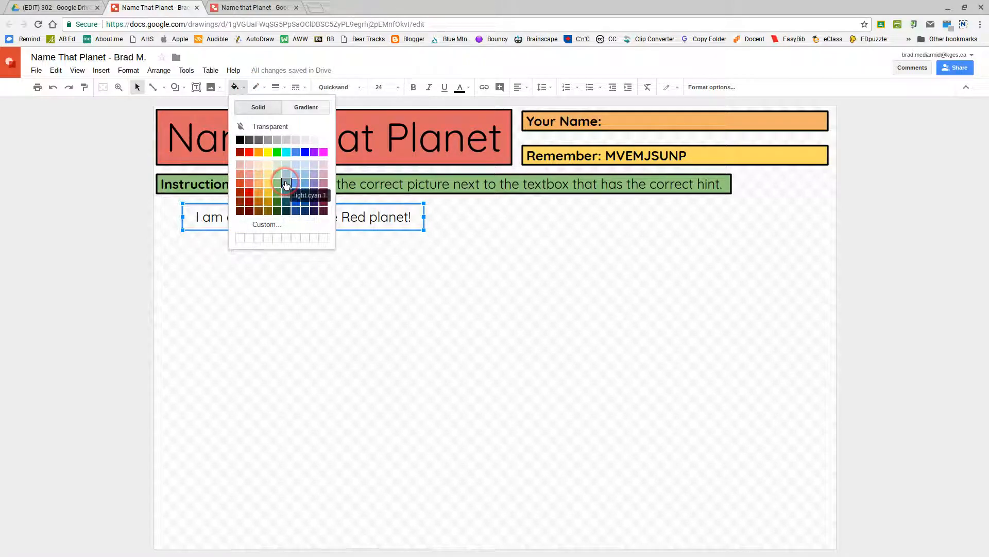
left_click(286, 184)
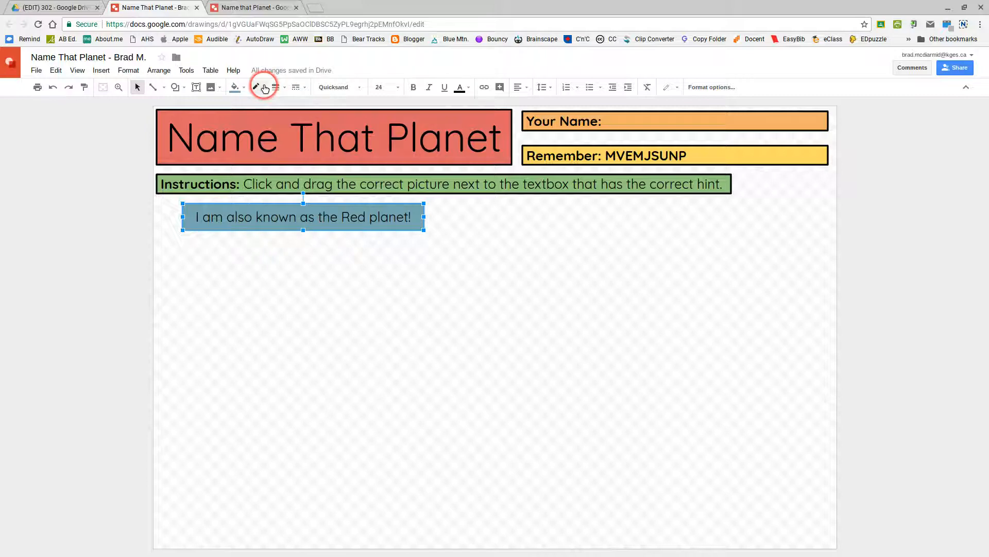
left_click(283, 89)
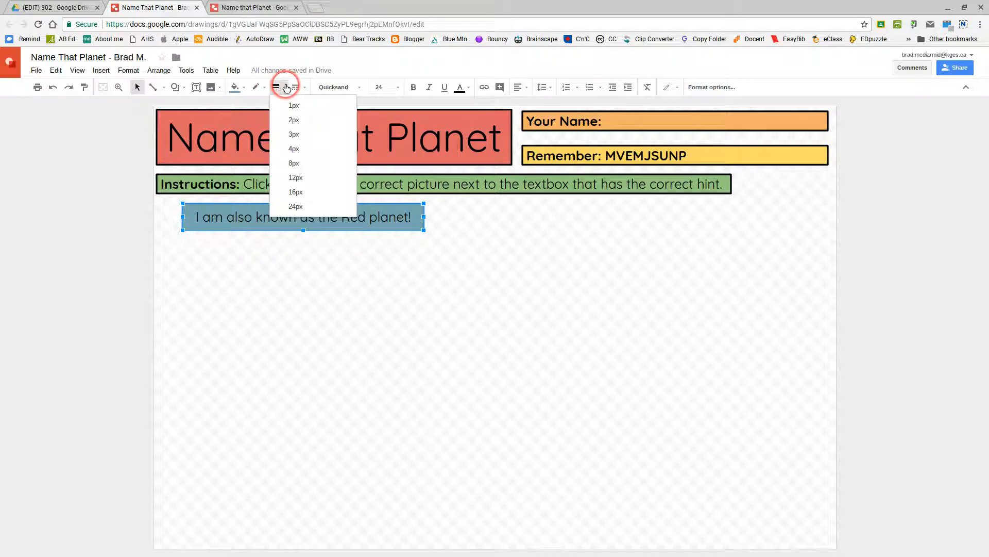
left_click(293, 148)
left_click(364, 294)
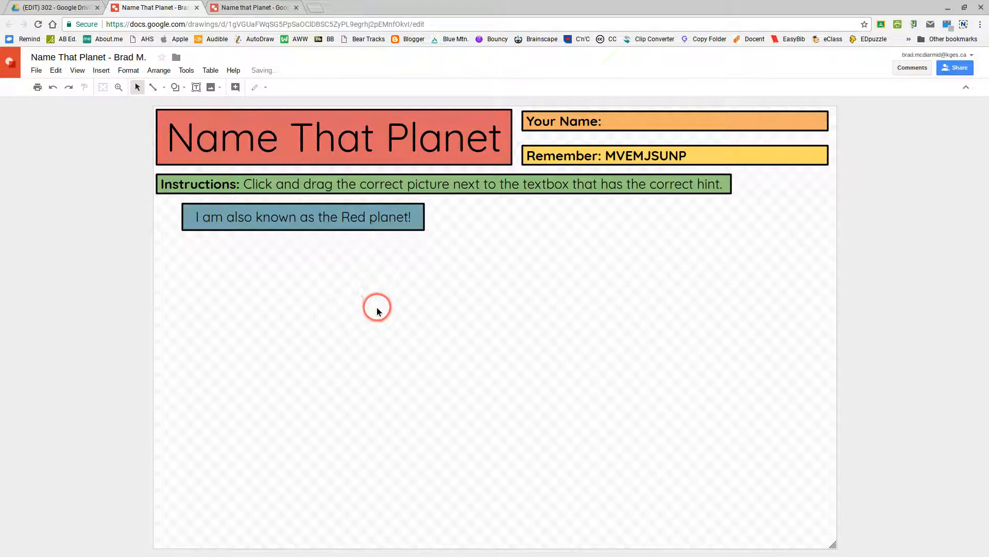
left_click(338, 228)
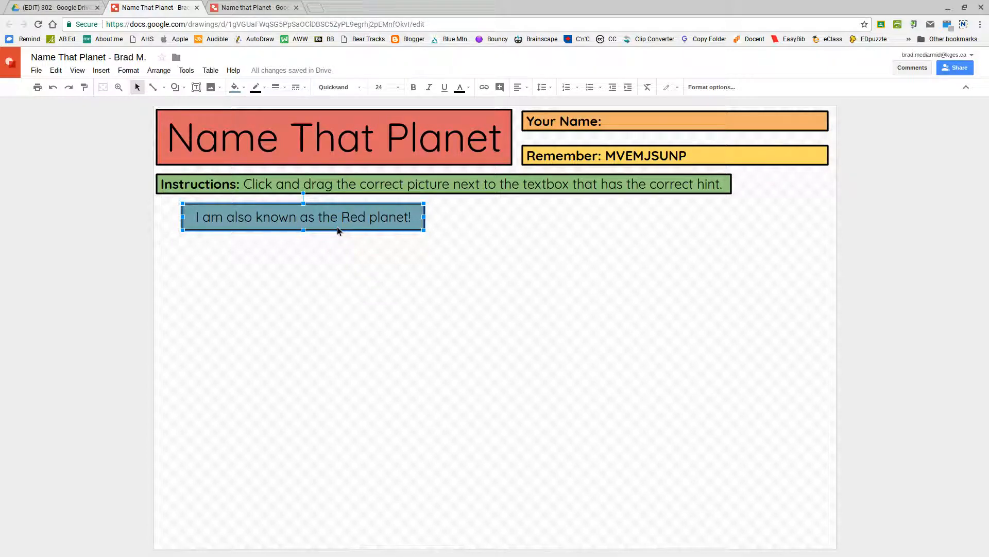
- Duplicate the blue hint box four times, moving each copy below the previous one
key("ctrl+d")
key("Down")
key("Down")
key("Down")
key("Down")
key("Down")
key("Down")
key("Down")
key("Down")
key("Down")
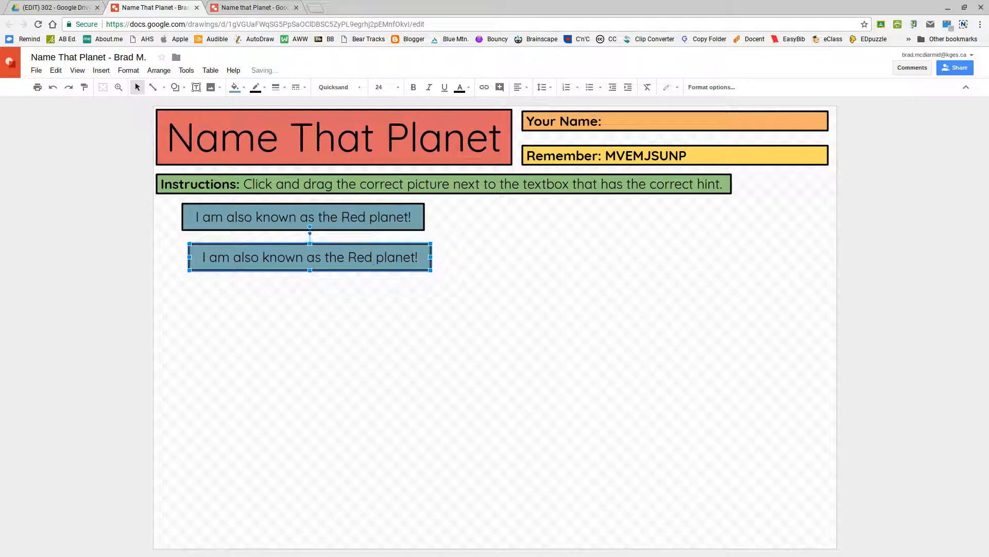
key("ctrl+d")
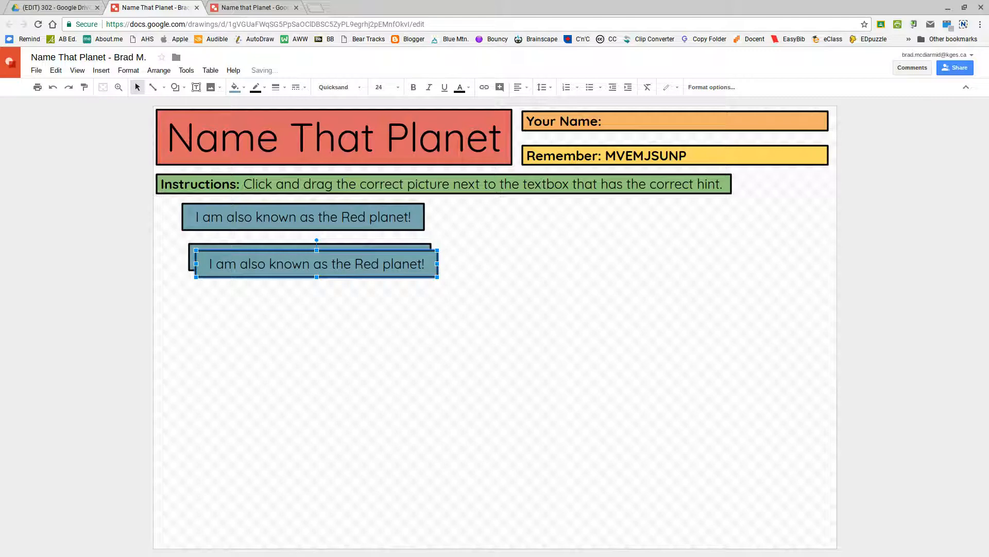
key("Down")
key("Down")
key("Down")
key("Down")
key("Down")
key("Down")
key("Down")
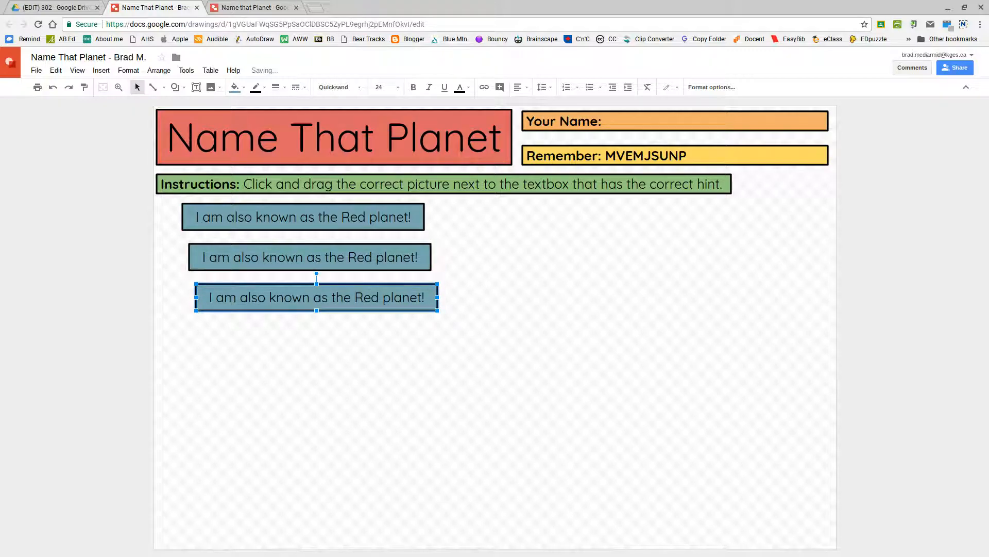
key("ctrl+d")
key("Down")
key("Down")
key("Down")
key("Down")
key("Down")
key("Down")
key("Down")
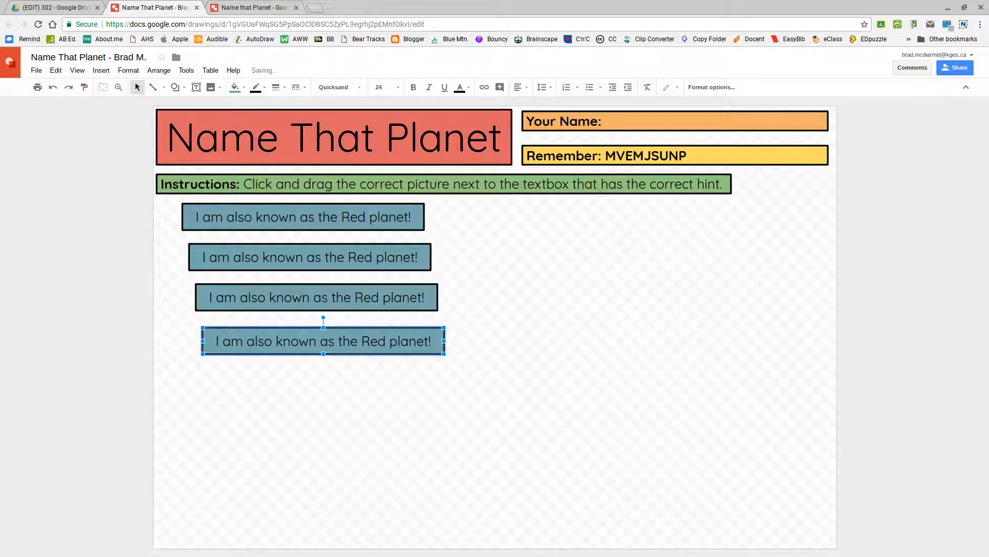
key("ctrl+d")
key("Down")
key("Down")
key("Down")
key("Down")
key("Down")
key("Down")
key("Down")
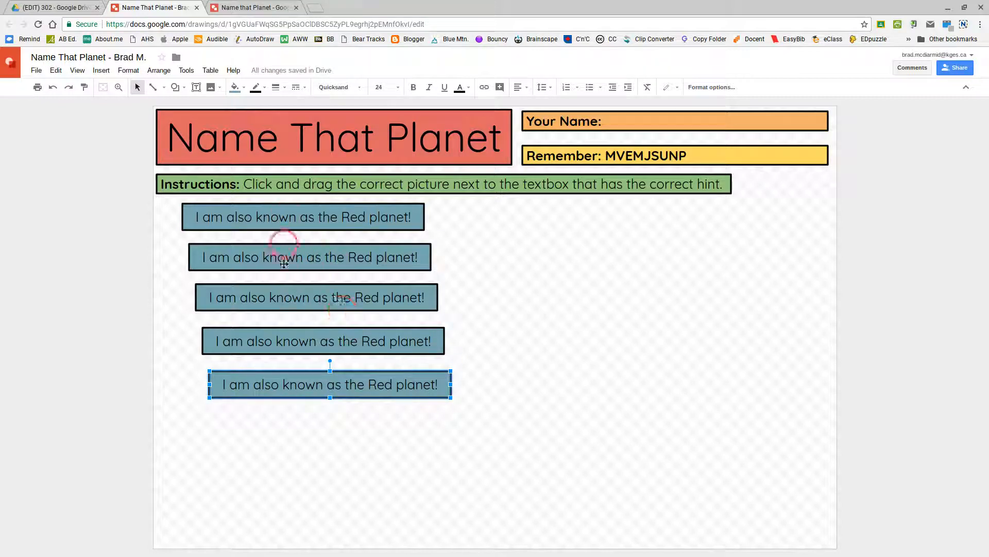
- Compare with the example drawing, then select the second hint box
left_click(241, 12)
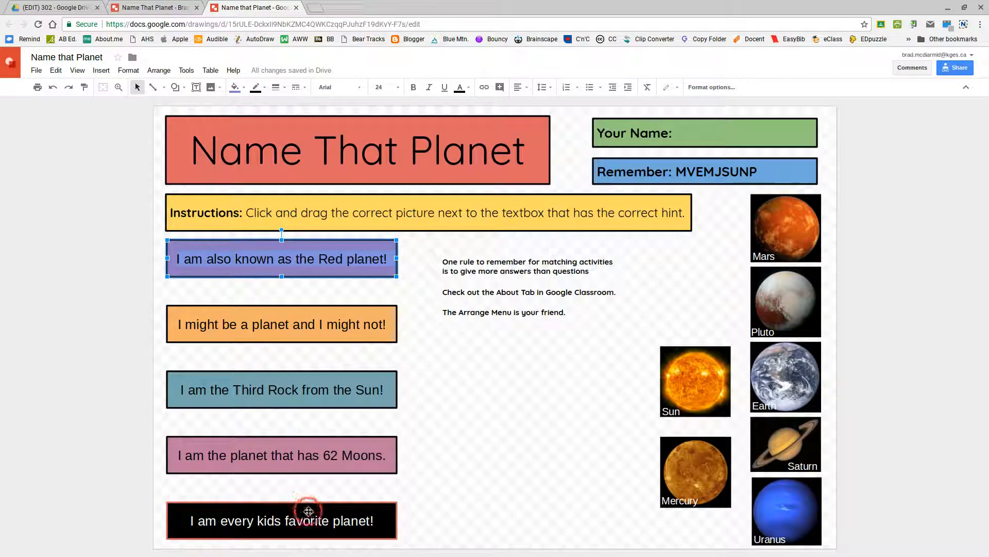
left_click(153, 9)
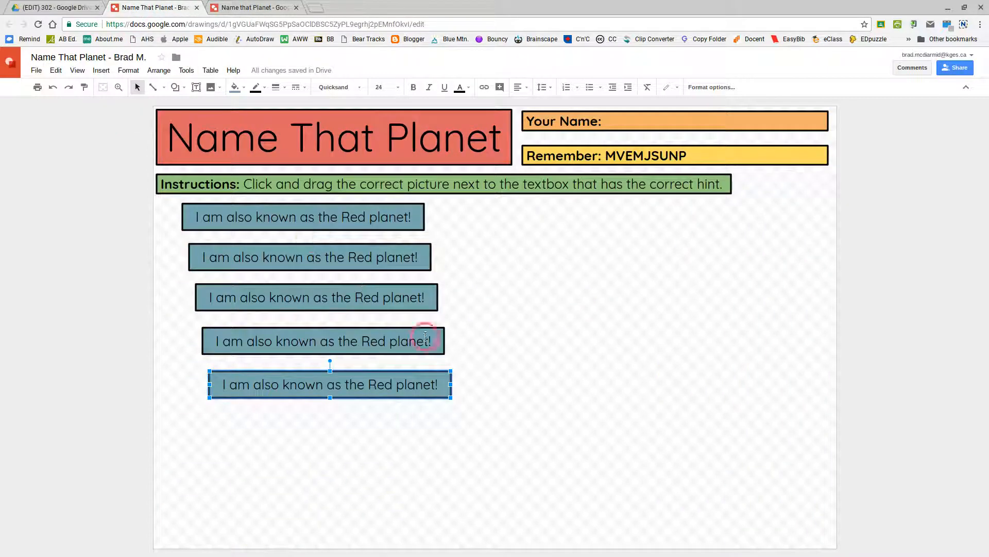
left_click(274, 254)
left_click(281, 259)
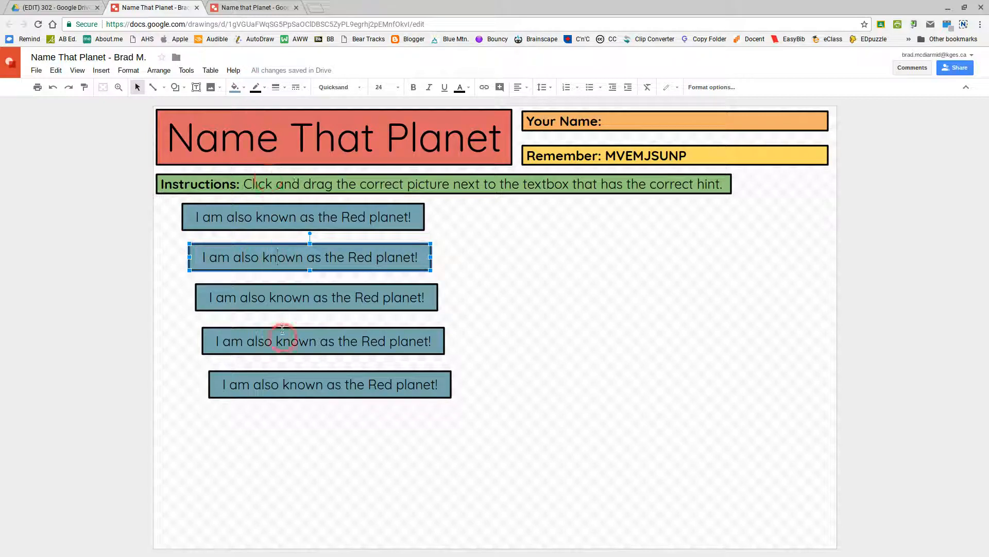
- Fill the second hint box blue and the third hint box purple
left_click(251, 257)
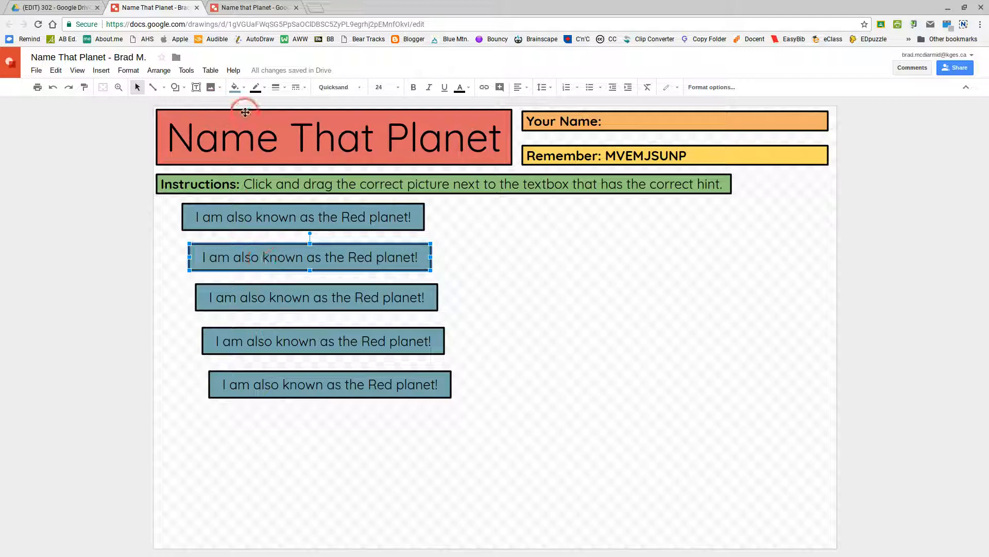
left_click(244, 88)
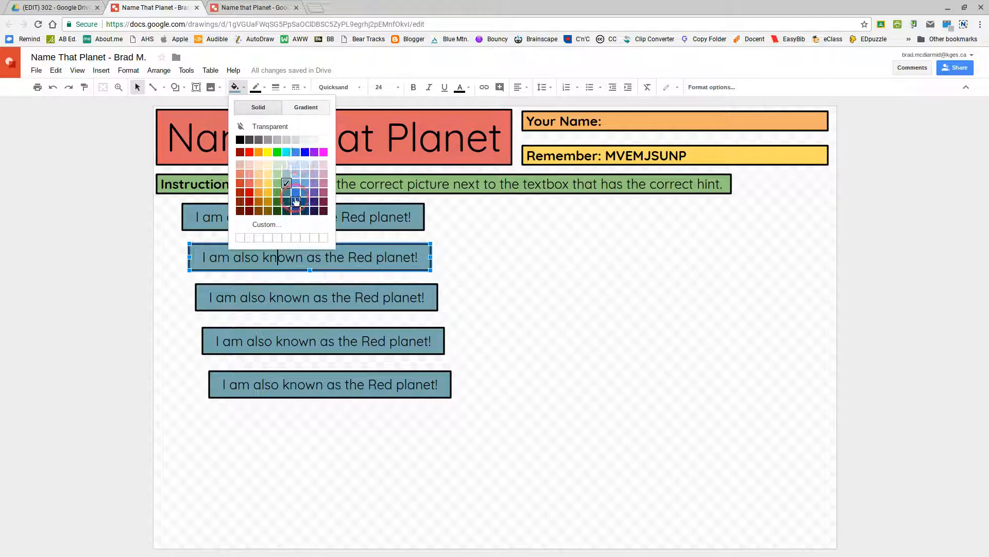
left_click(295, 186)
left_click(311, 287)
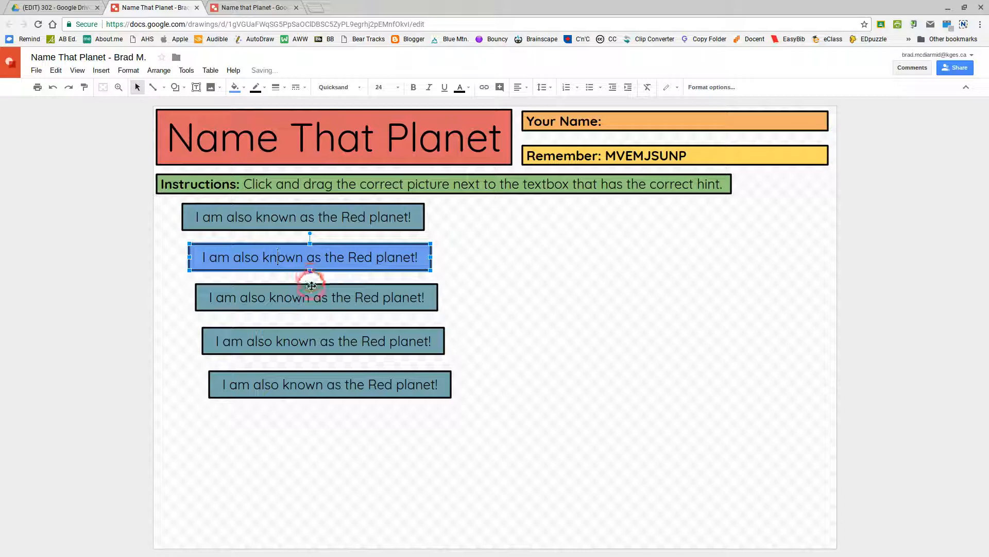
left_click(244, 88)
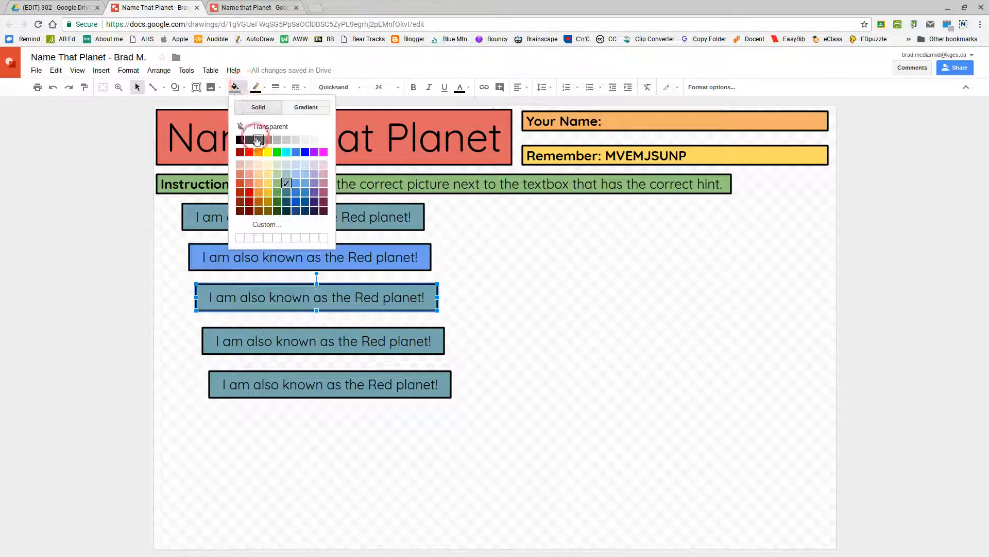
left_click(314, 183)
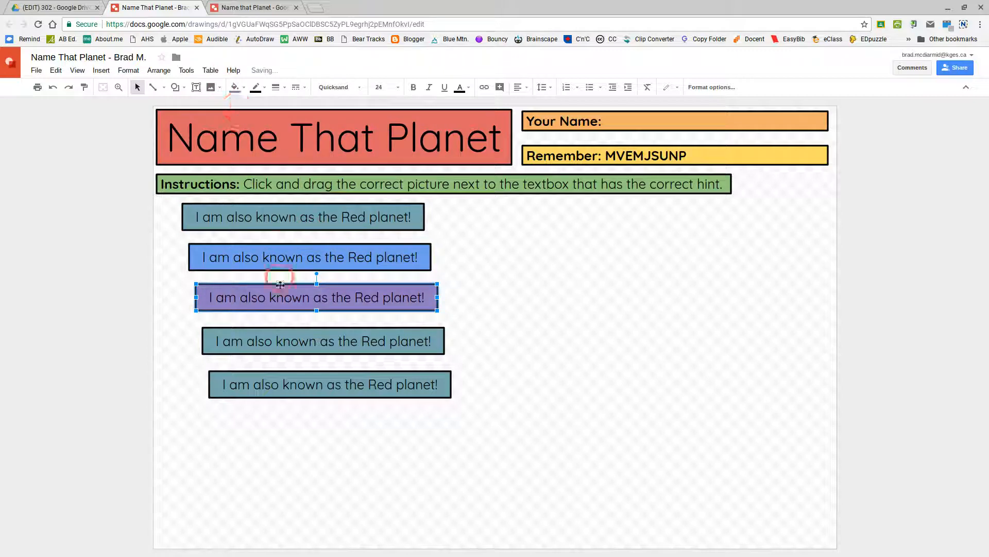
- Fill the fourth hint box light orange and the fifth hint box light green
left_click(277, 341)
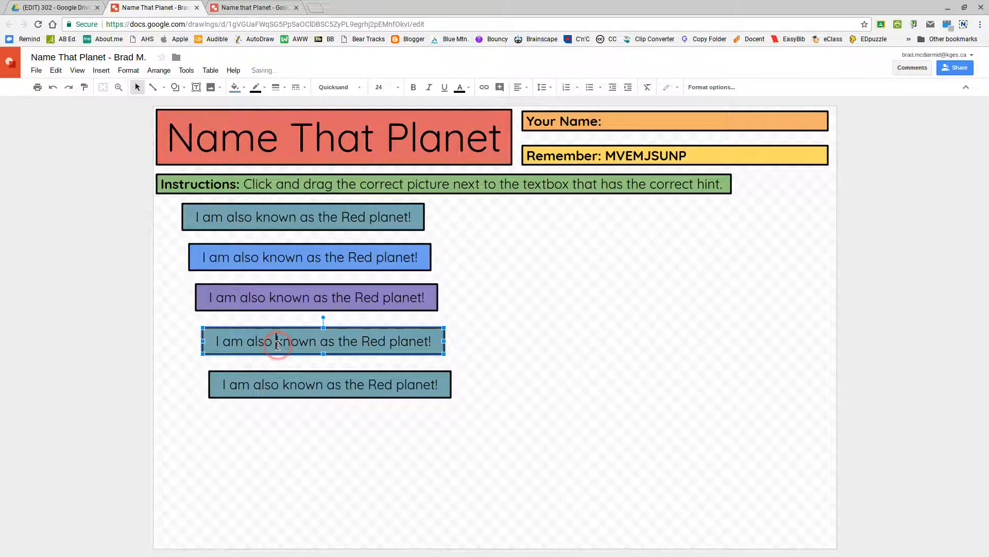
left_click(236, 88)
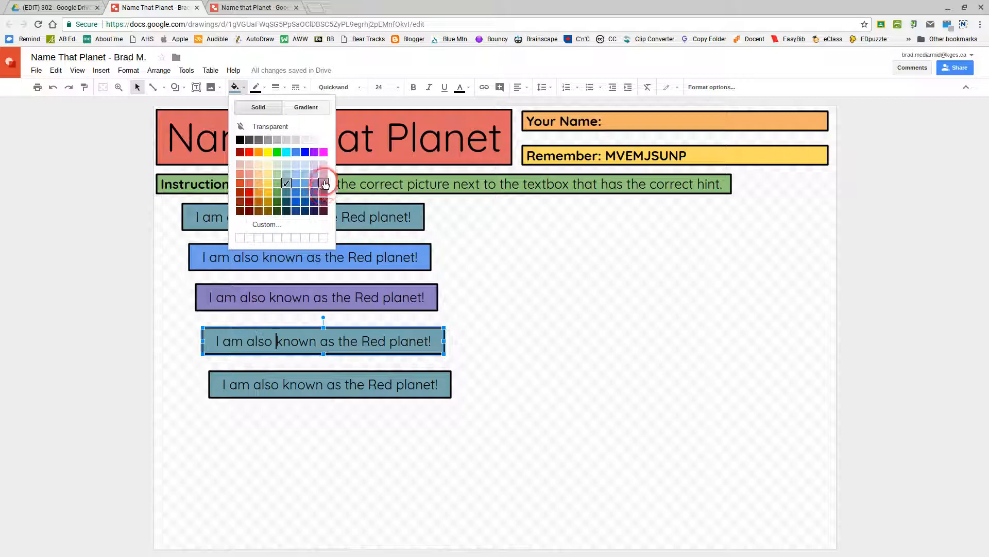
left_click(258, 184)
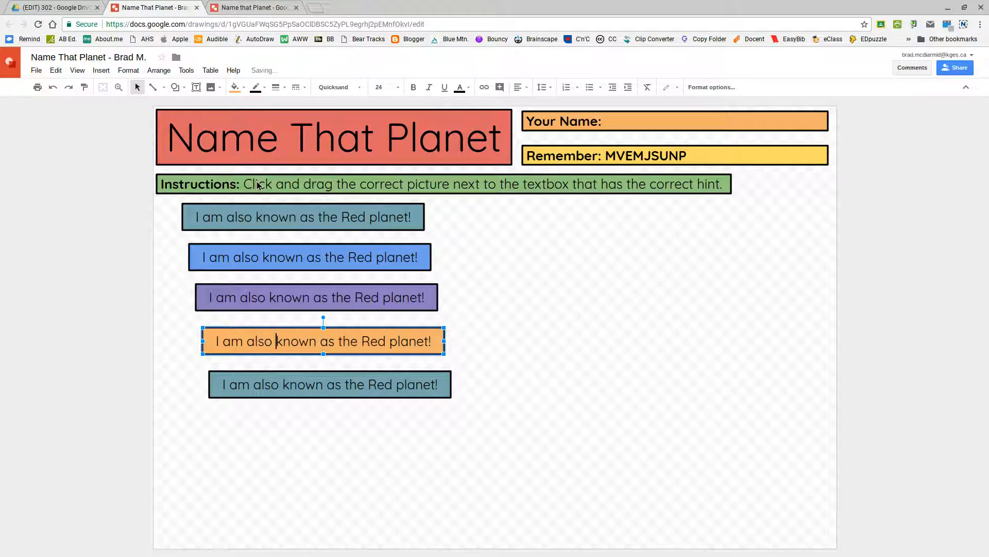
left_click(306, 373)
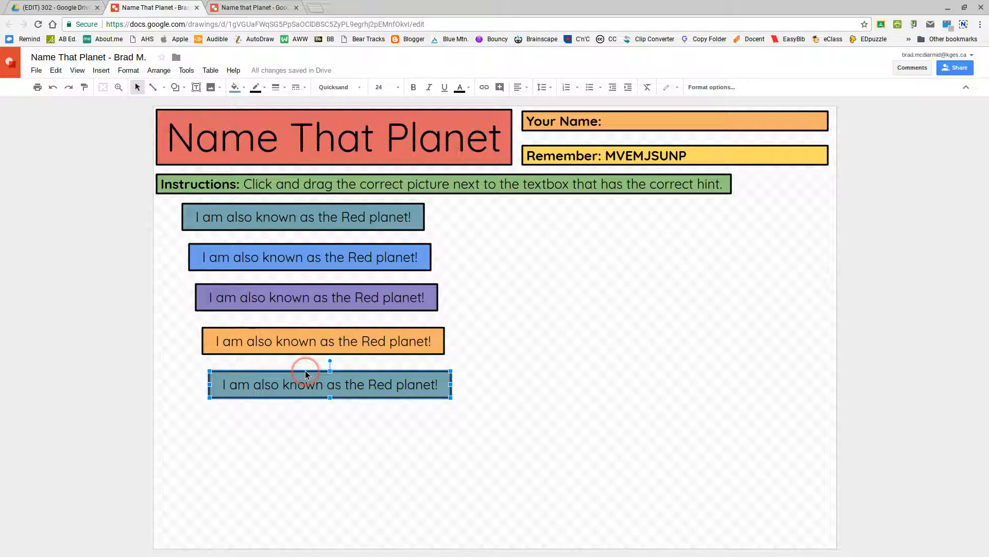
left_click(235, 87)
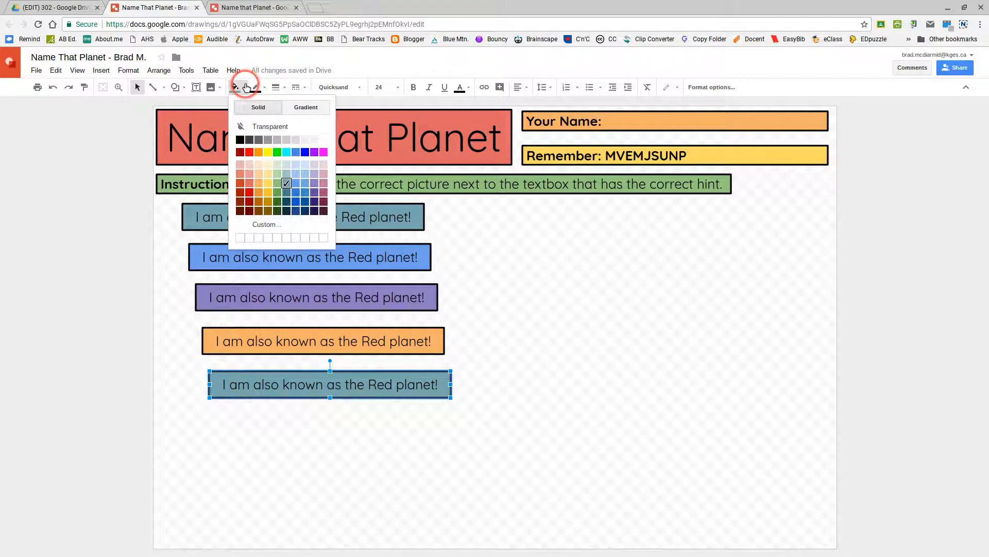
left_click(277, 183)
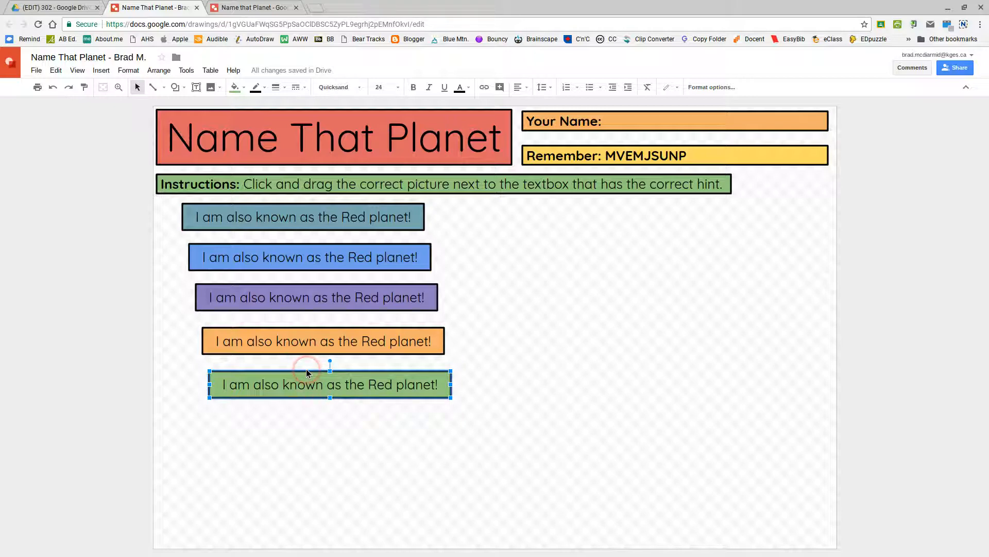
left_click(304, 338, "shift")
- Select all five hint boxes and align them on their left edges
left_click(290, 296, "shift")
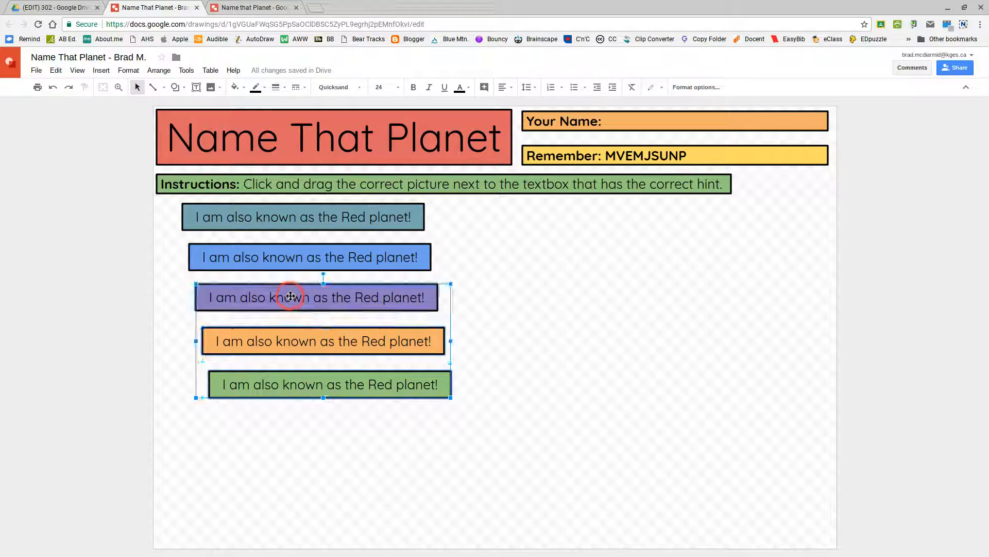
left_click(290, 257, "shift")
left_click(290, 220, "shift")
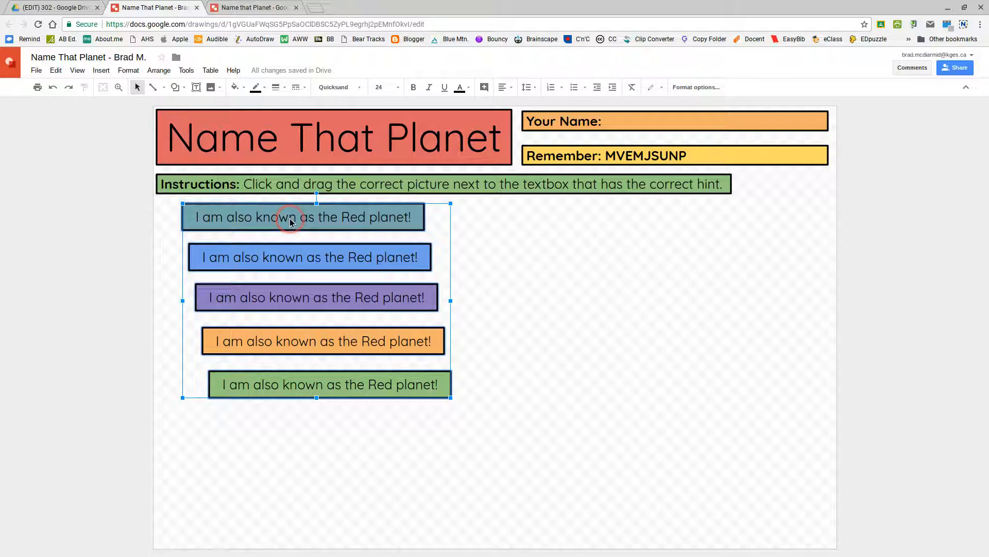
left_click(515, 376)
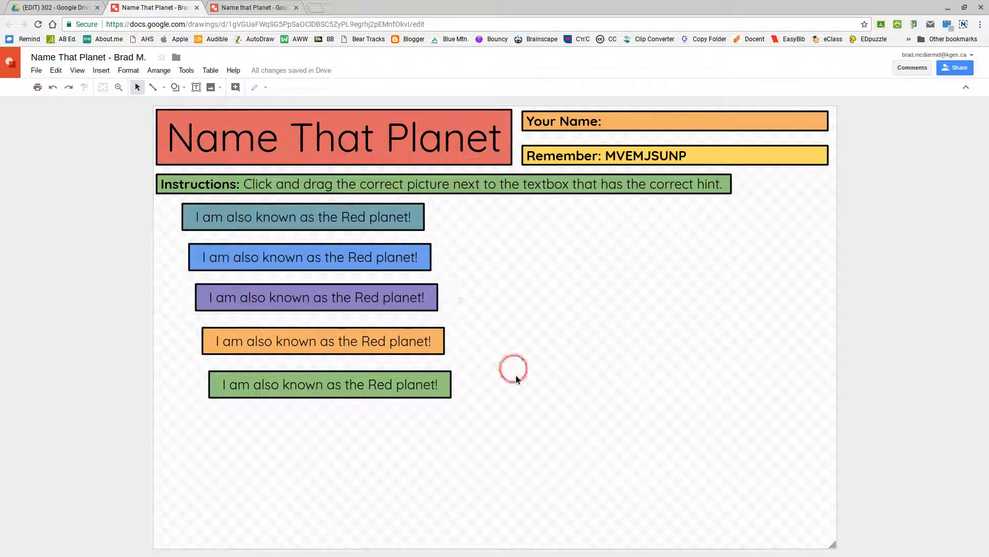
left_click(529, 405)
left_click_drag(489, 408, 166, 199)
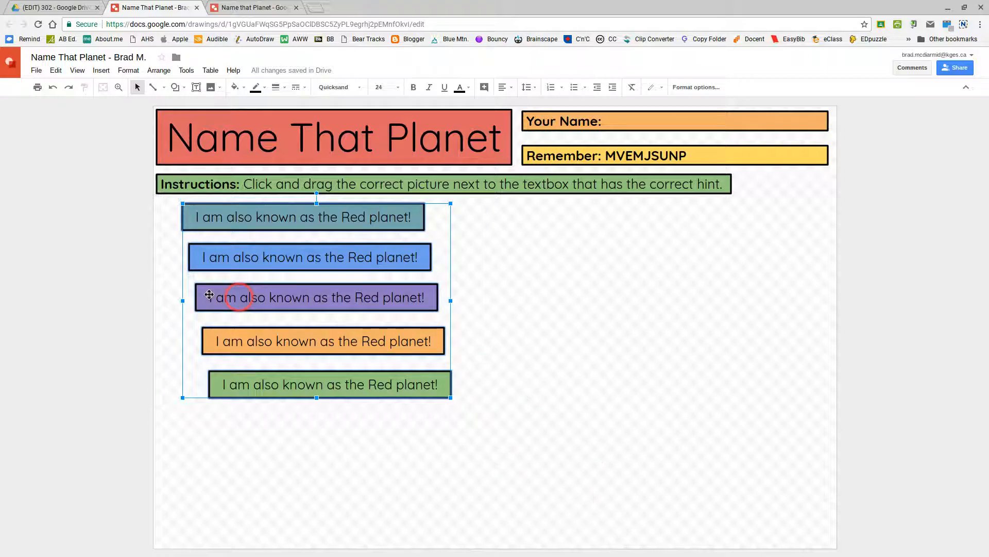
left_click(262, 299)
left_click(159, 71)
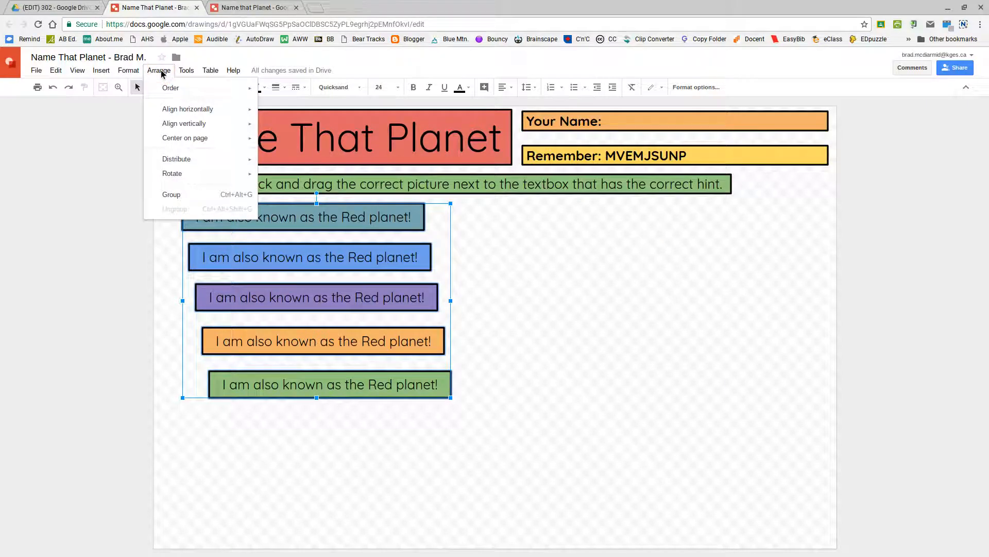
left_click(168, 109)
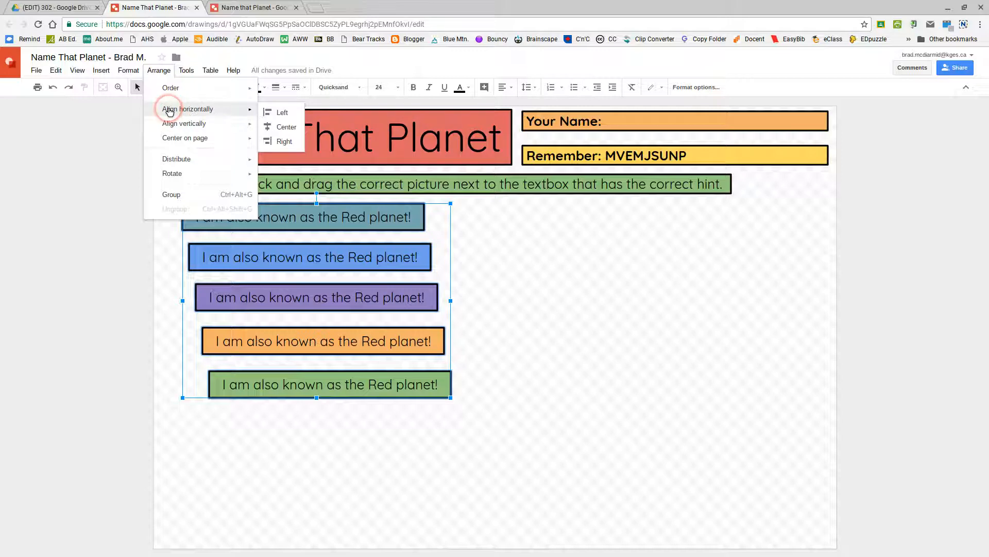
left_click(283, 113)
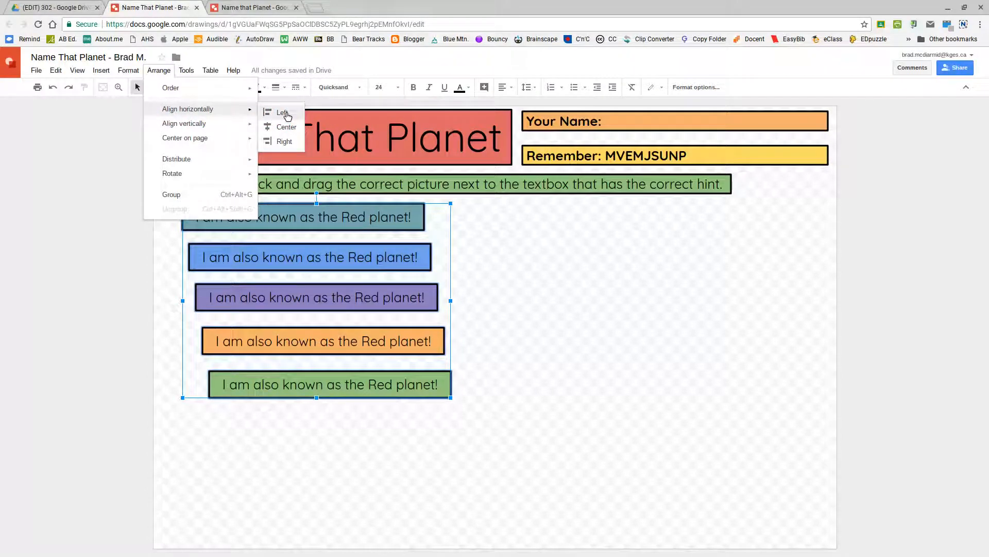
left_click(286, 112)
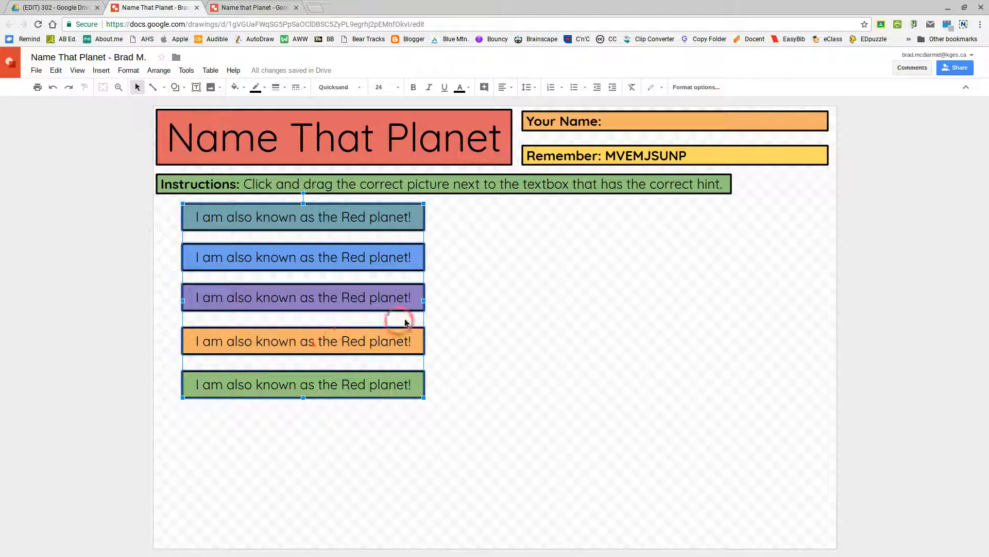
- Nudge the five hint boxes, then left-align them together with the Instructions box
key("Left")
key("Left")
key("Left")
key("Left")
key("Left")
key("Left")
key("Left")
key("Left")
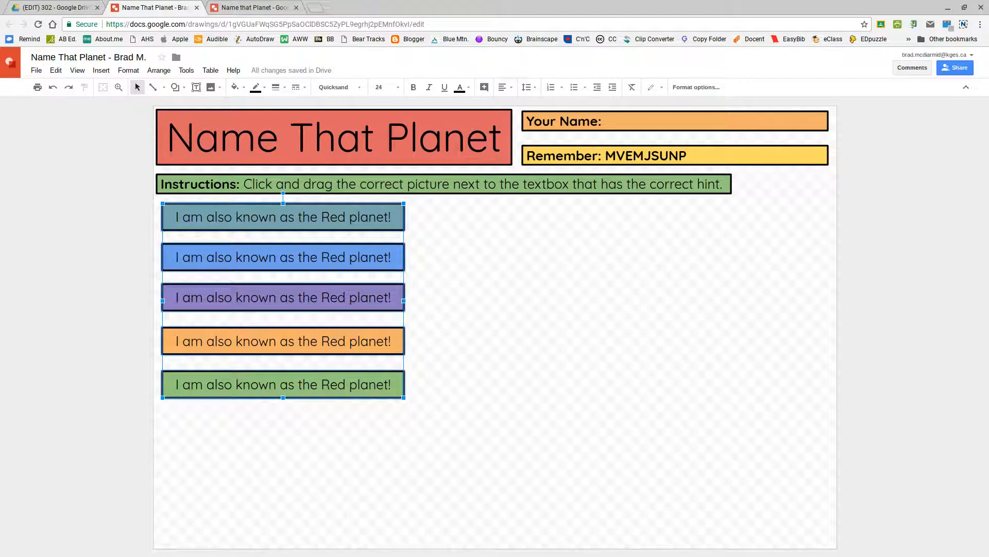
key("Right")
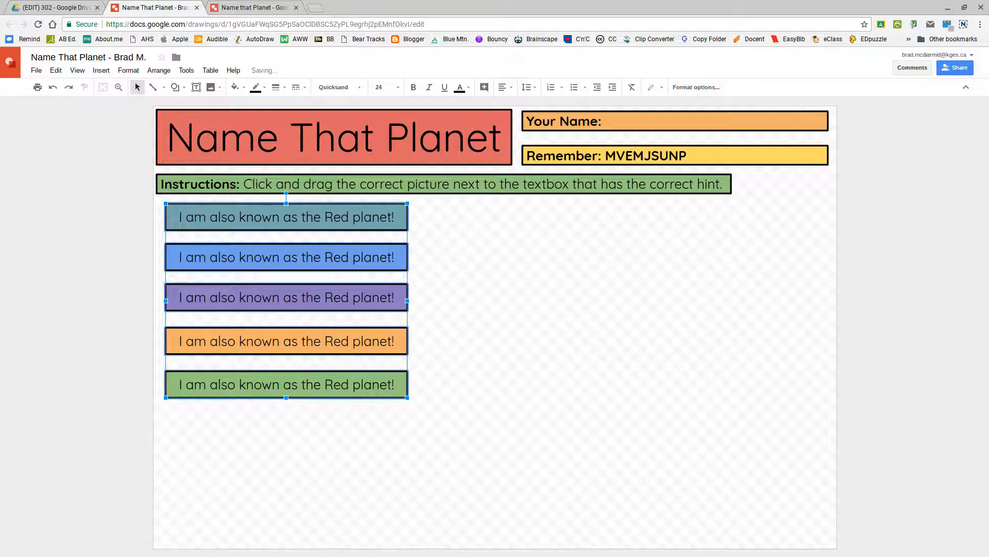
key("Right")
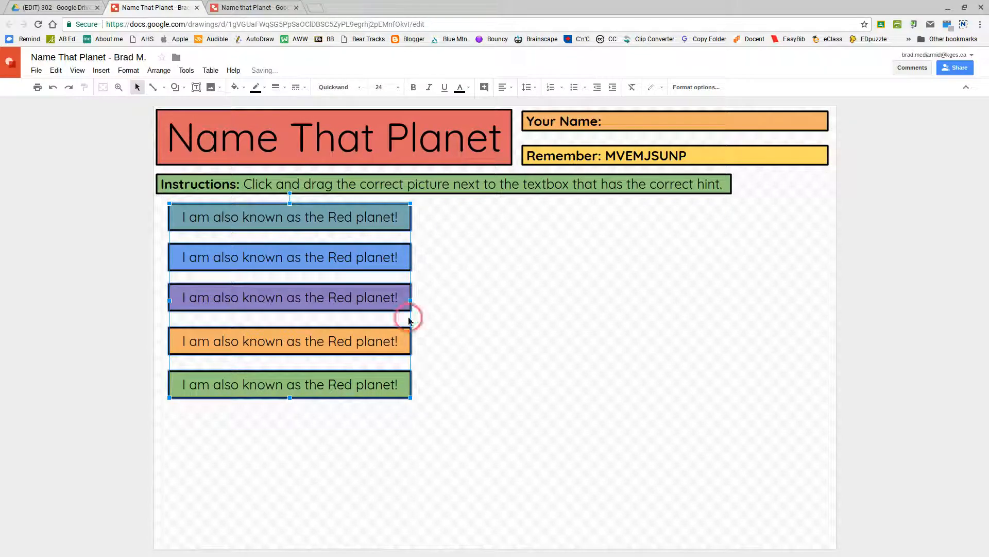
left_click(267, 176, "shift")
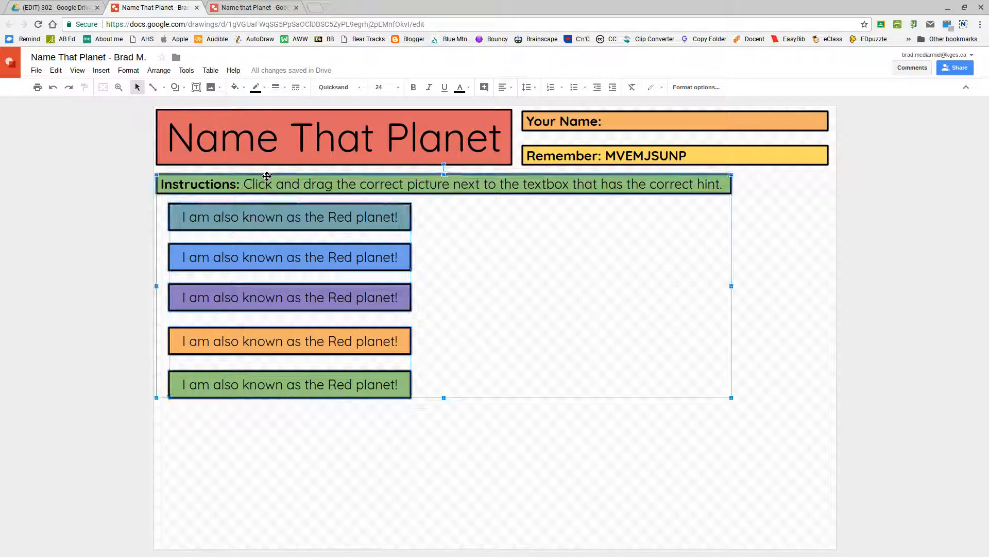
left_click(159, 71)
left_click(175, 108)
left_click(271, 113)
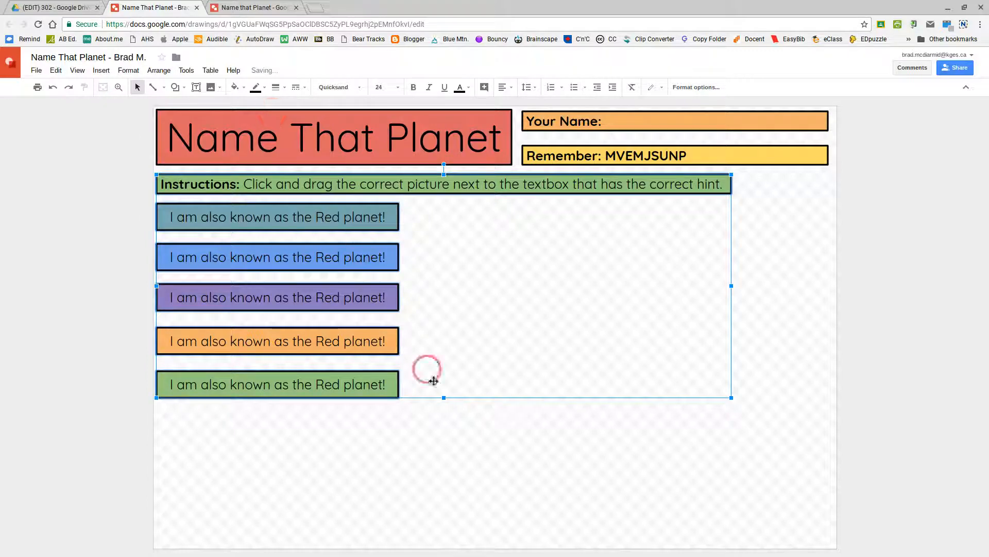
left_click(290, 496)
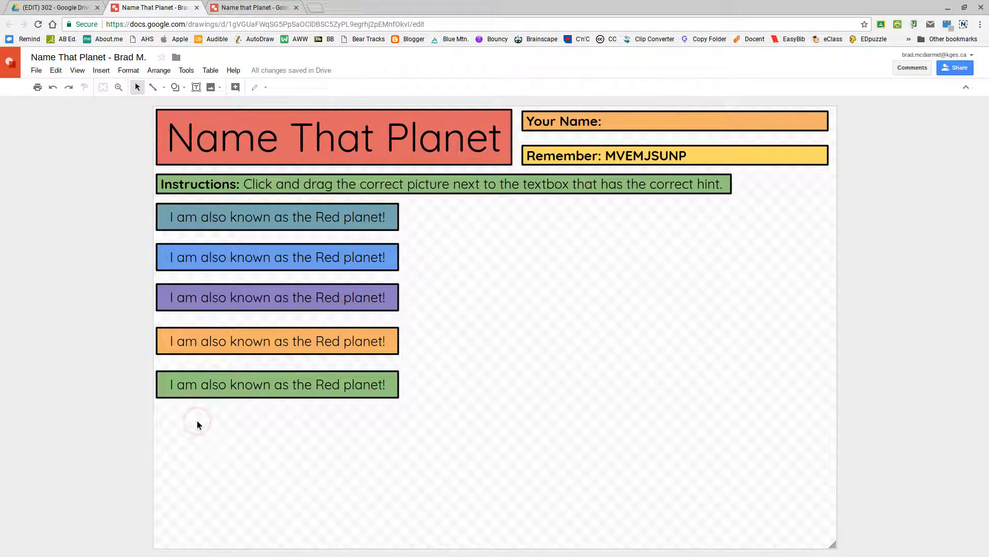
left_click(223, 451)
- Glance at the example, then select the five hint boxes and stretch them further down the page
left_click(260, 8)
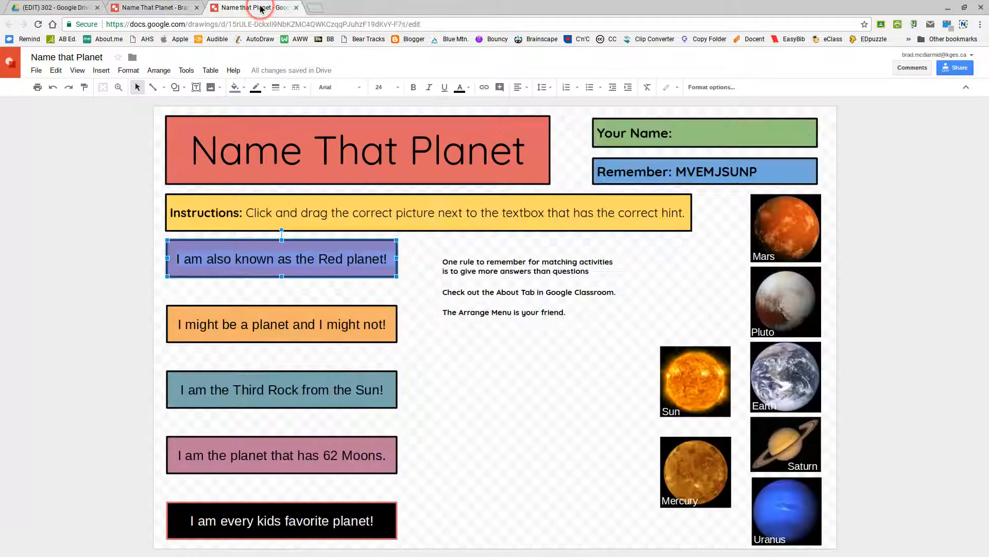
left_click(491, 458)
left_click(138, 8)
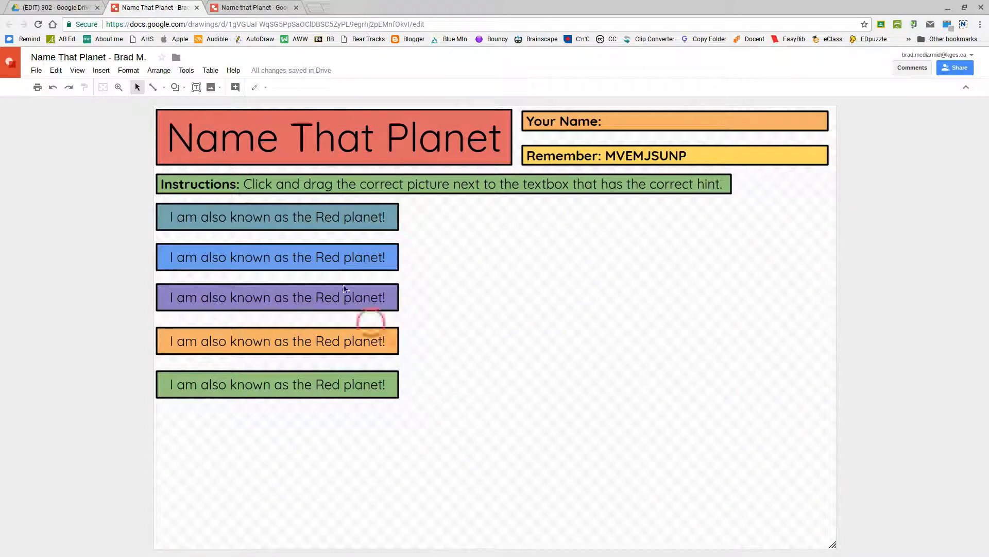
left_click_drag(412, 202, 227, 433)
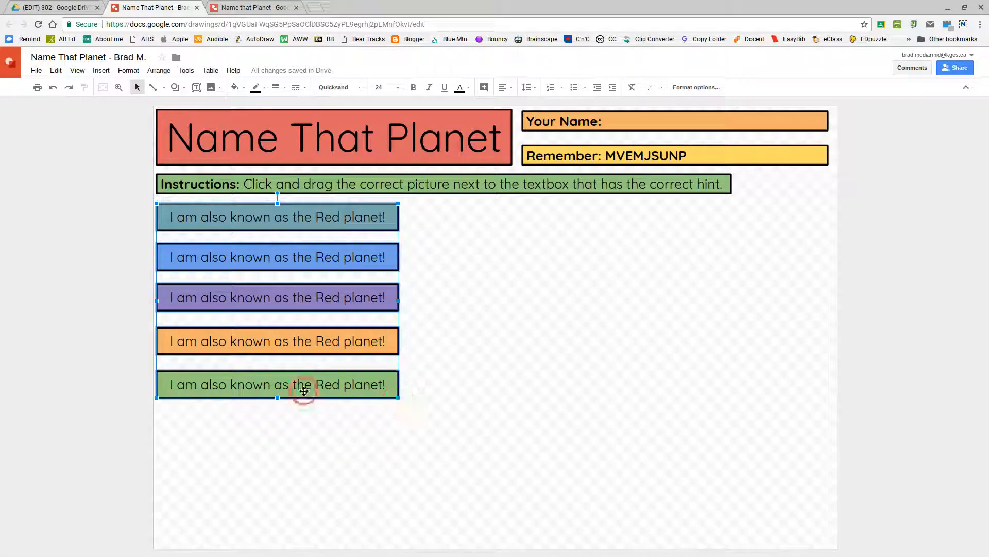
left_click_drag(278, 395, 281, 421)
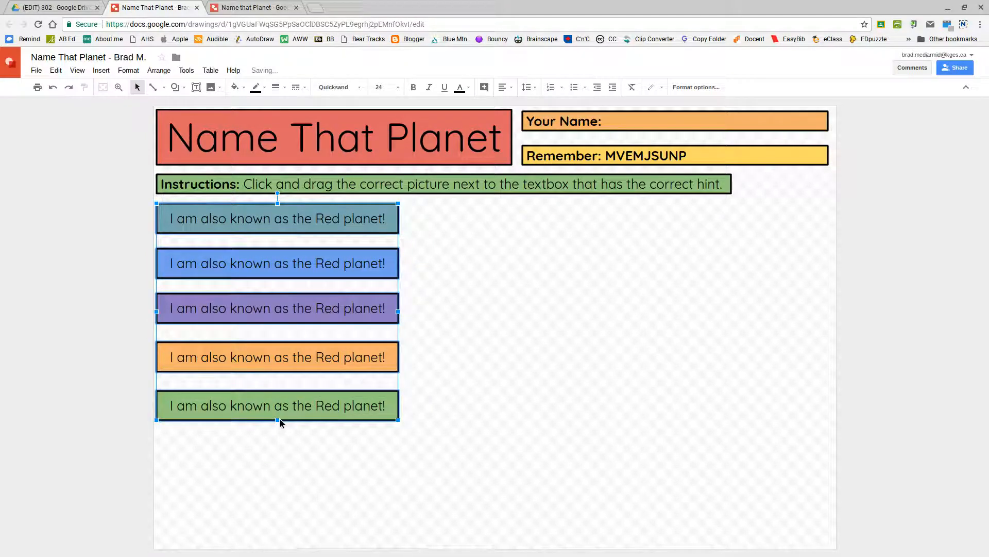
left_click(315, 481)
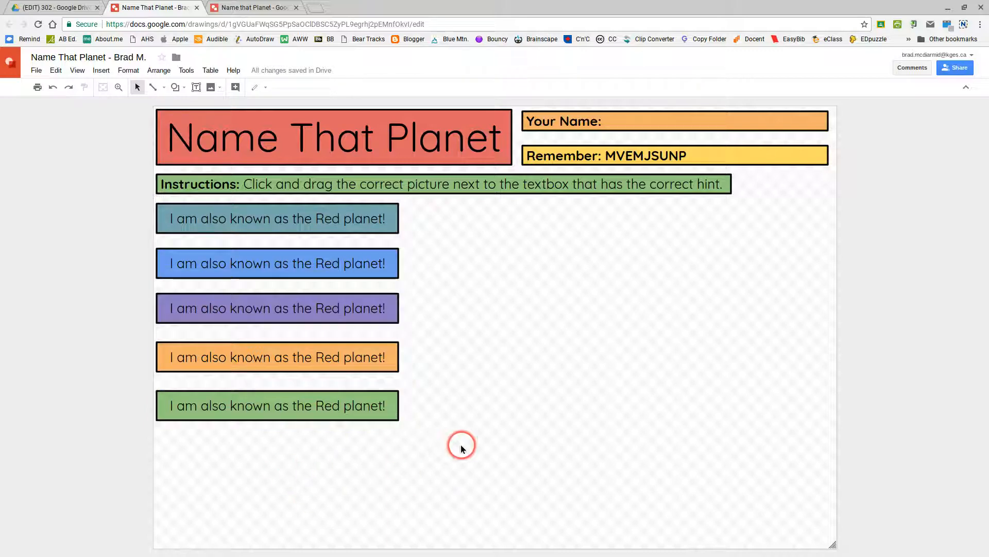
- In the example drawing, move the Sun picture beside Earth, then return
left_click(237, 8)
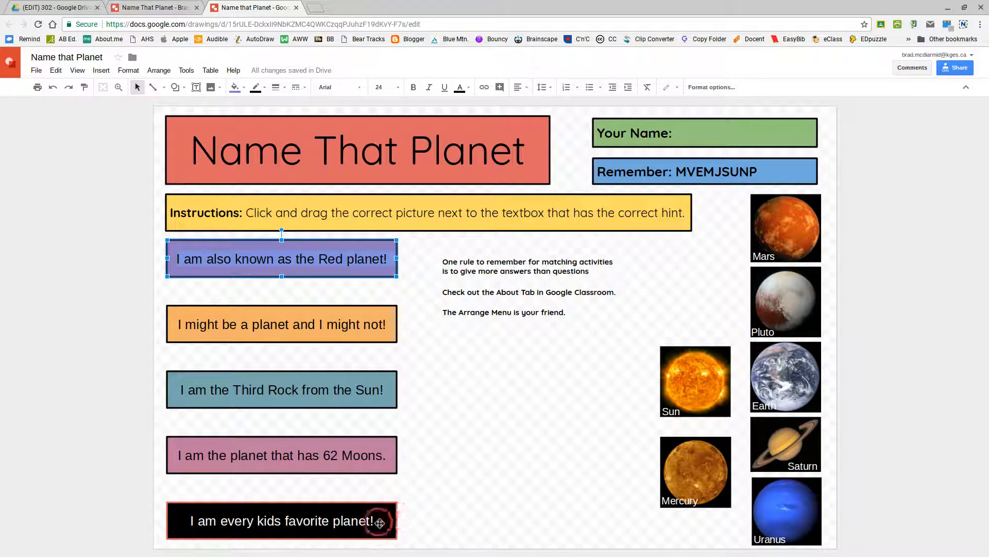
left_click_drag(706, 362, 452, 497)
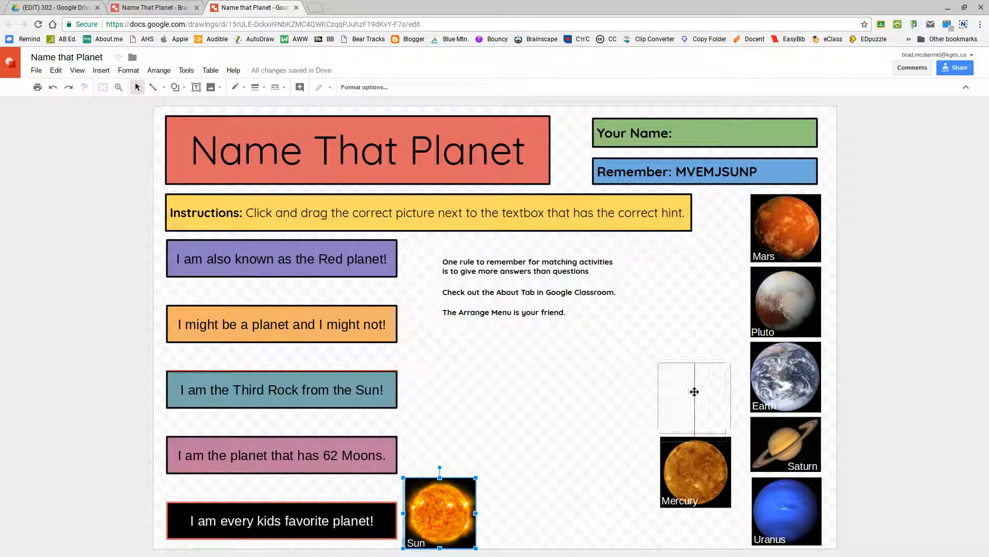
left_click_drag(696, 371, 696, 364)
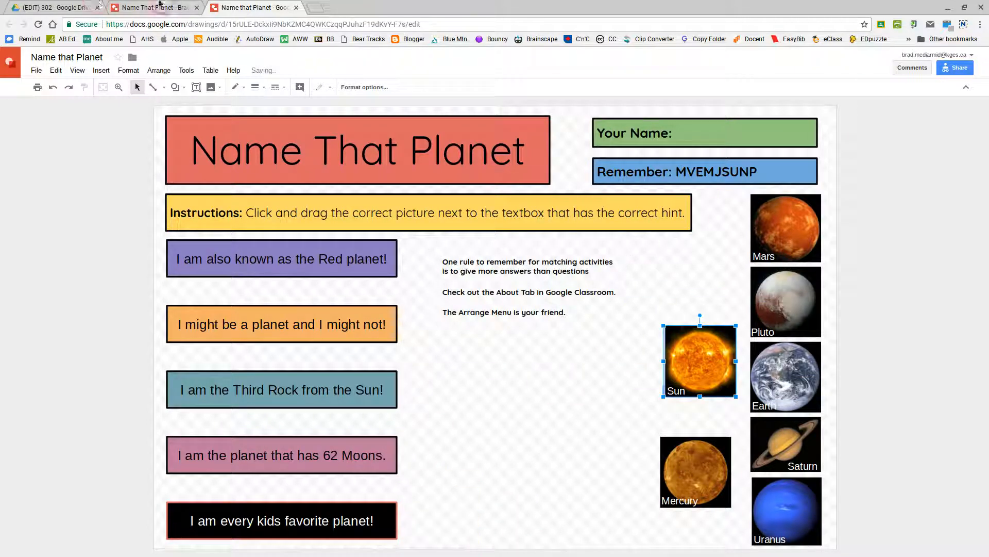
left_click(158, 5)
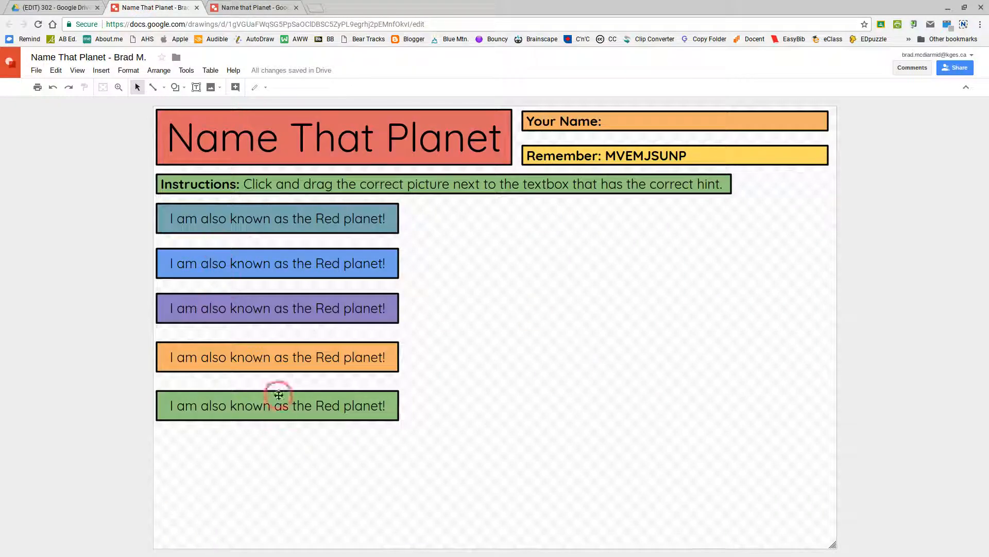
- Move the green hint box near the page bottom, with the orange and purple boxes lowered above it
left_click(274, 417)
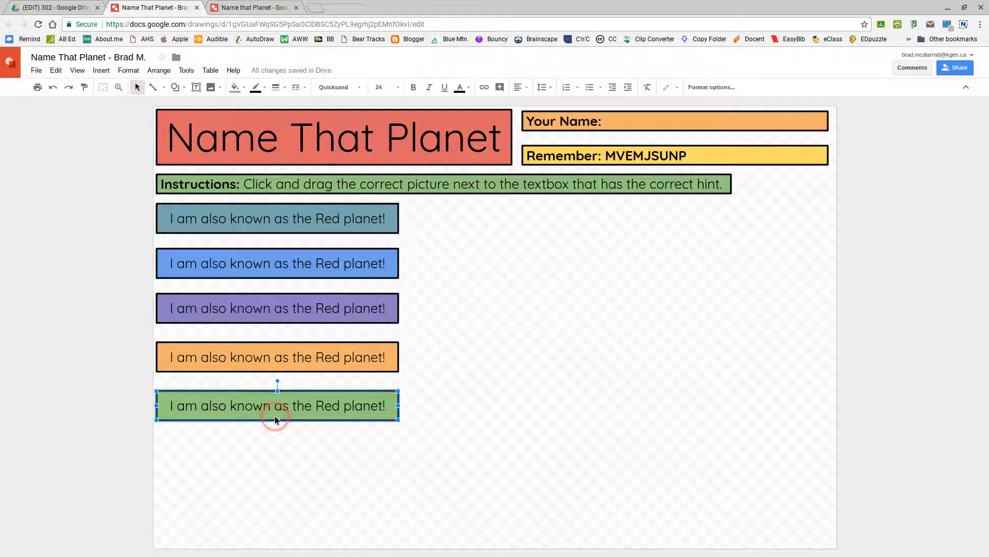
left_click_drag(274, 416, 274, 516)
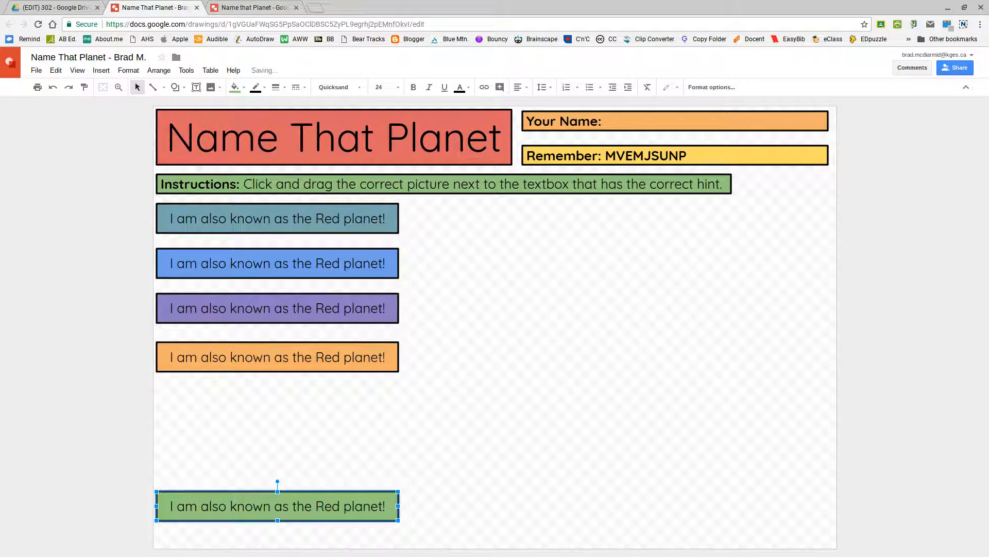
left_click_drag(267, 364, 267, 438)
left_click(274, 308)
left_click_drag(286, 322, 286, 386)
key("Up")
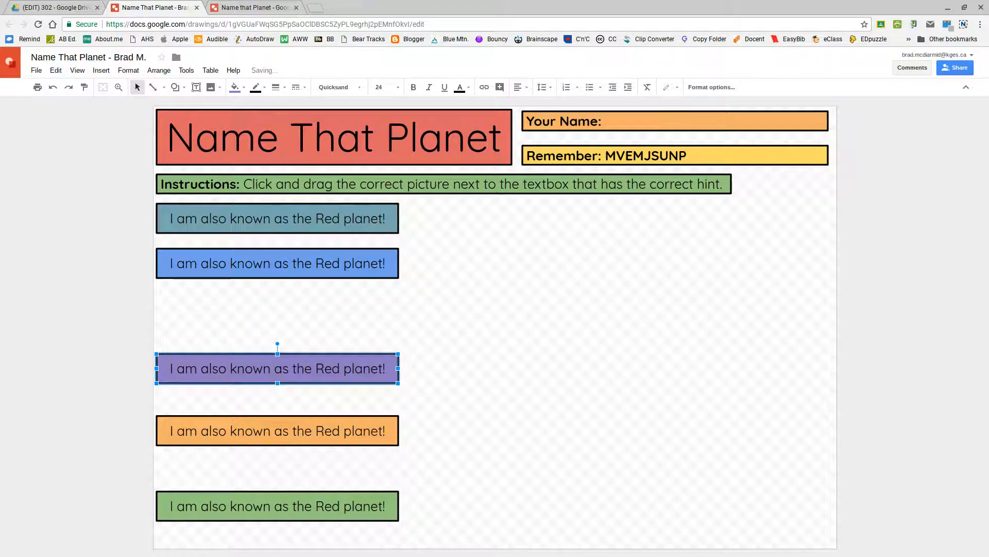
- Lower the blue and teal hint boxes, then select all five boxes together
left_click_drag(303, 254, 303, 294)
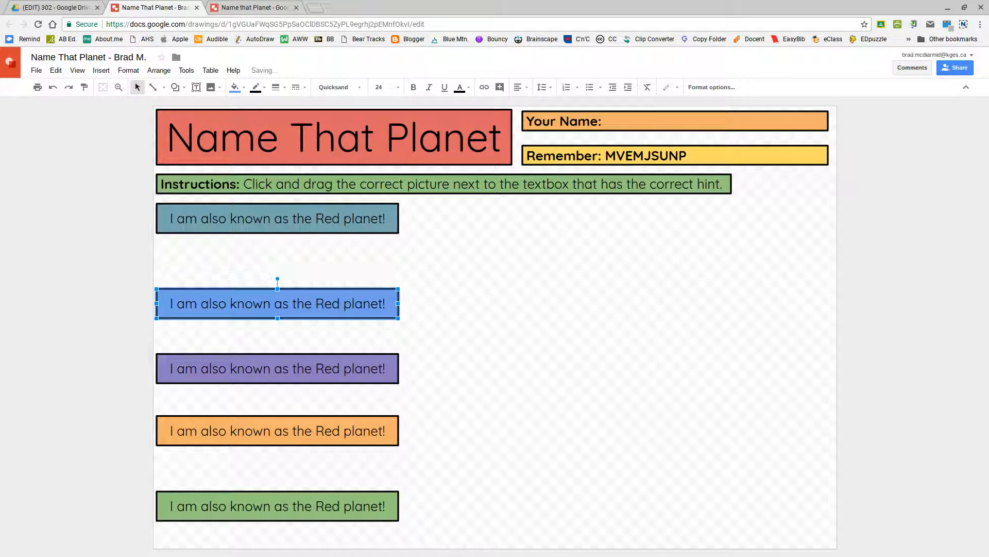
left_click(289, 216)
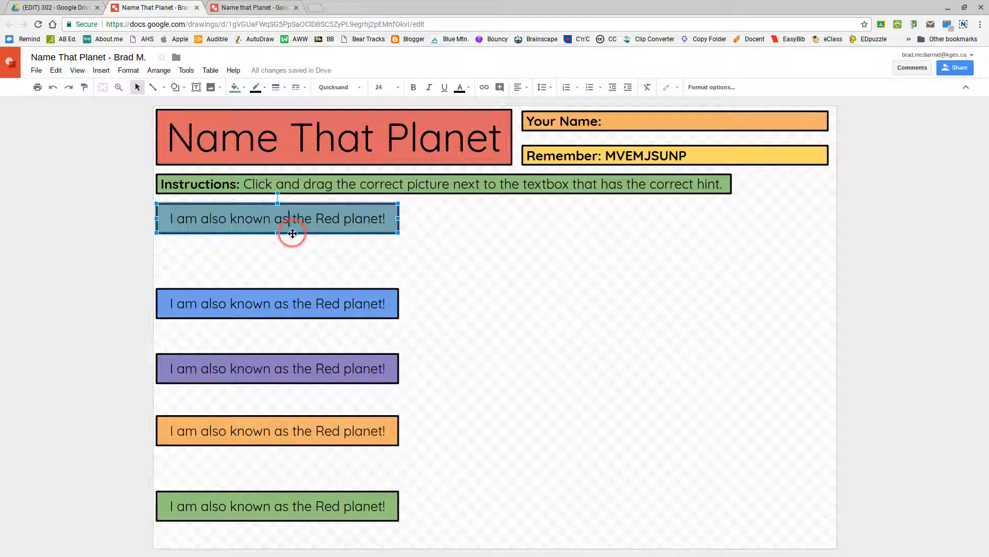
left_click_drag(292, 235, 292, 245)
left_click(468, 221)
left_click_drag(423, 211, 229, 534)
left_click(294, 545)
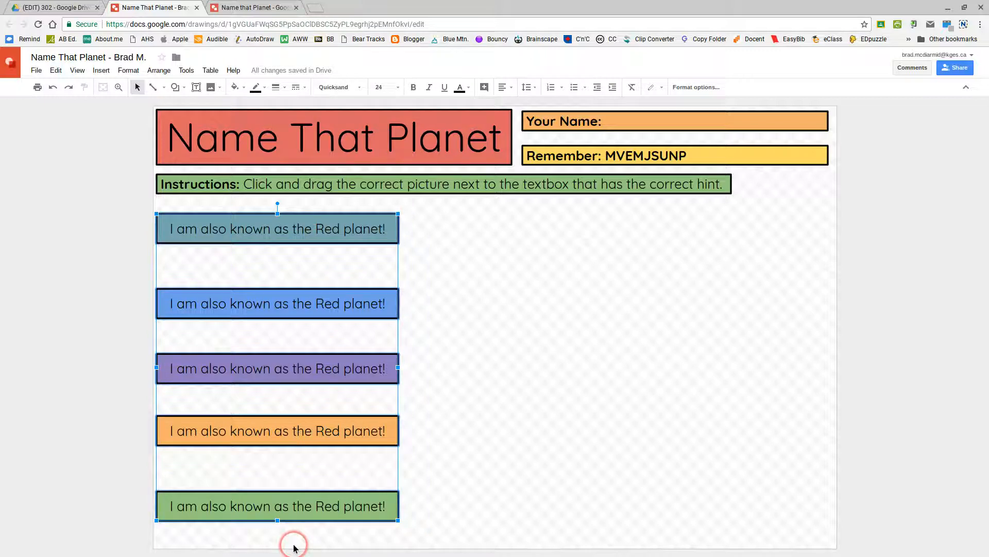
- Distribute the five hint boxes vertically for equal gaps, then switch to the example drawing
left_click(159, 71)
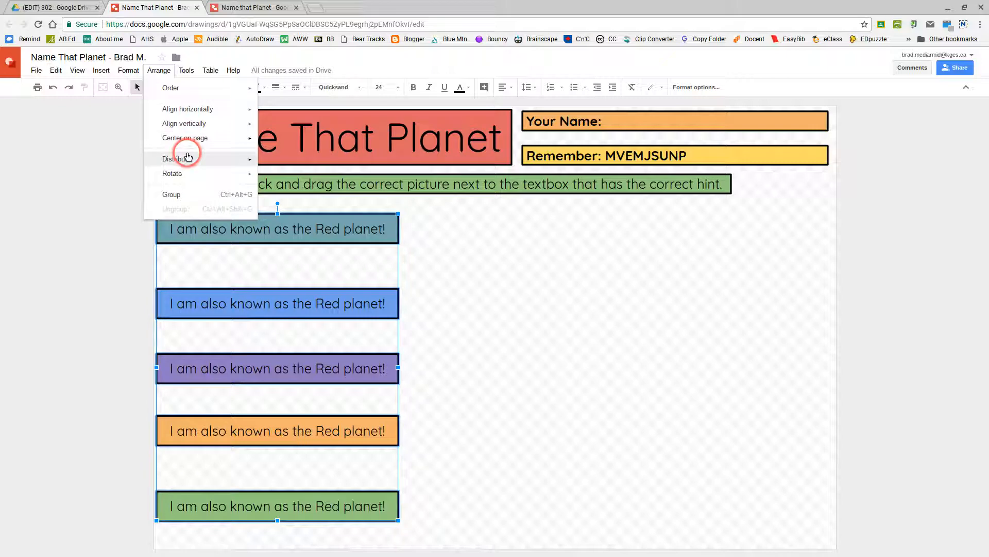
left_click(186, 161)
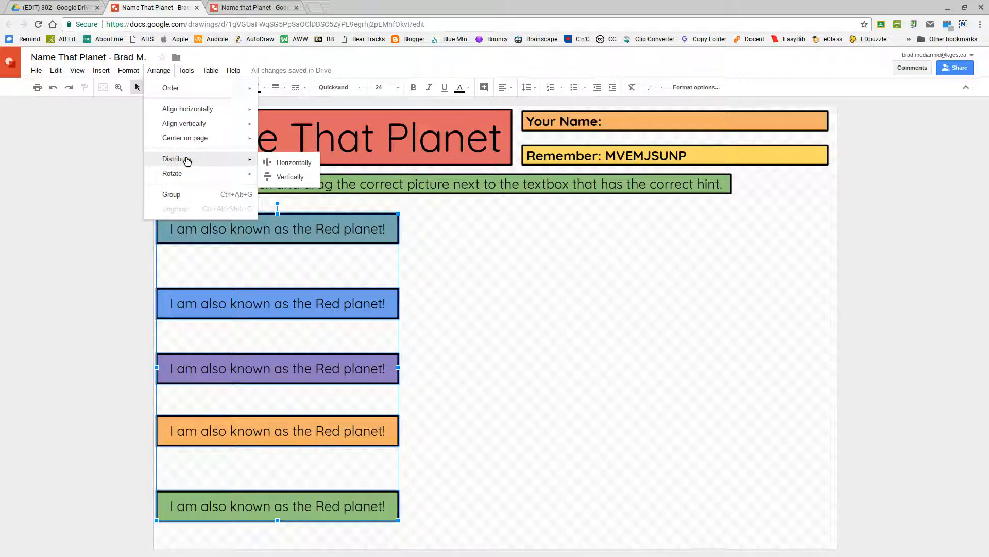
left_click(286, 169)
left_click(295, 180)
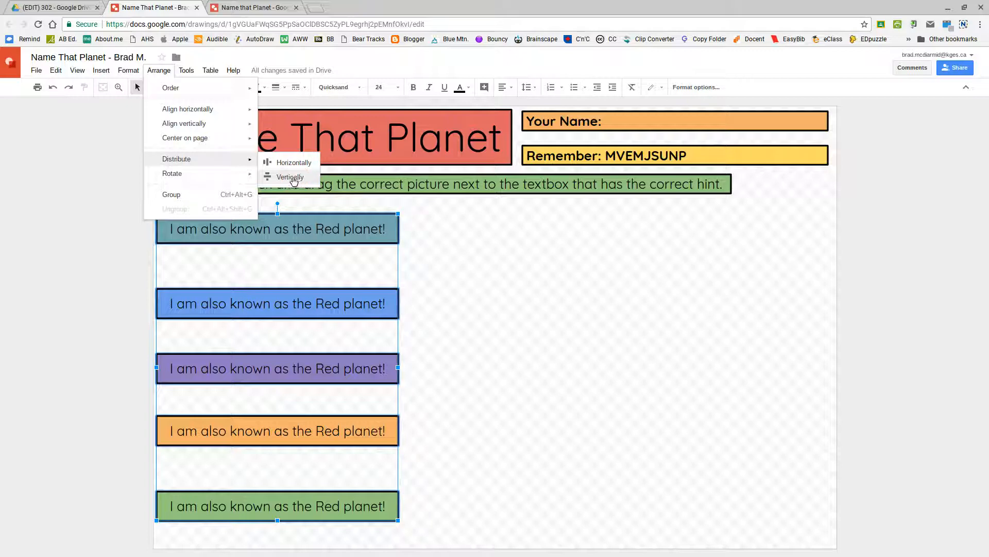
left_click(292, 177)
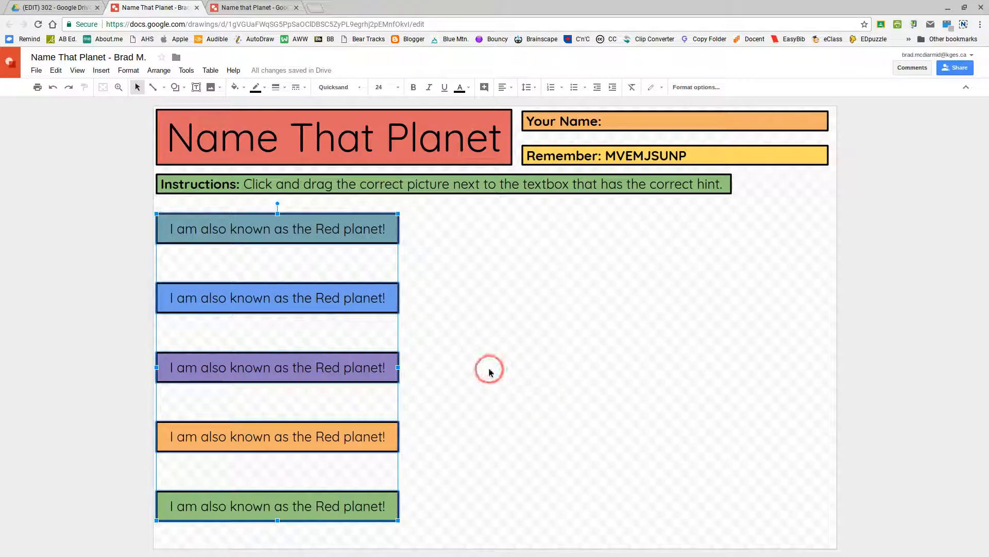
left_click(474, 356)
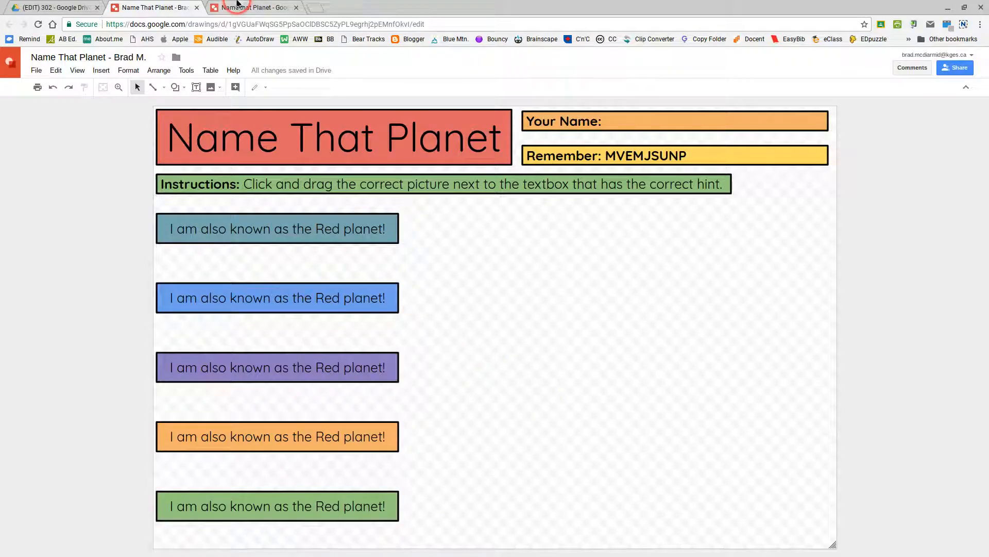
left_click(246, 8)
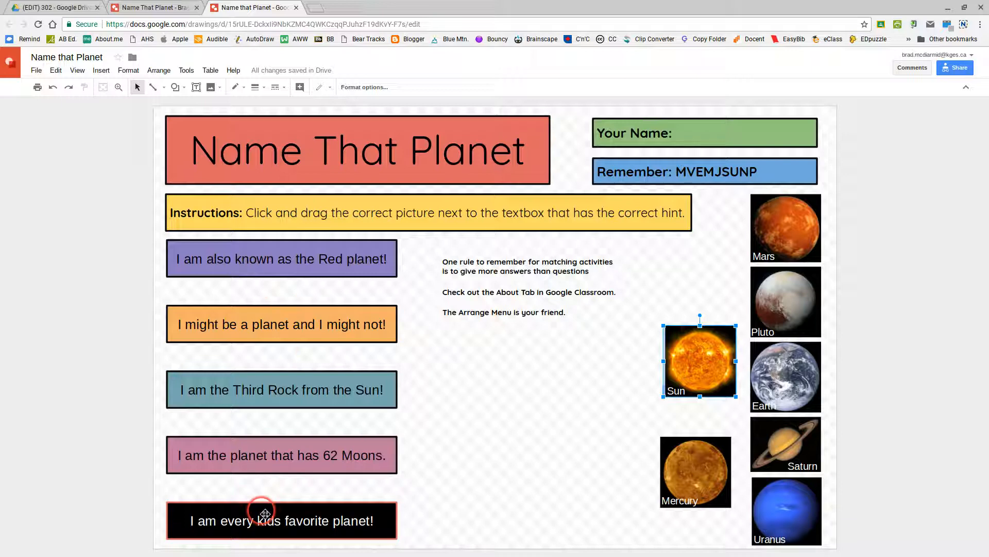
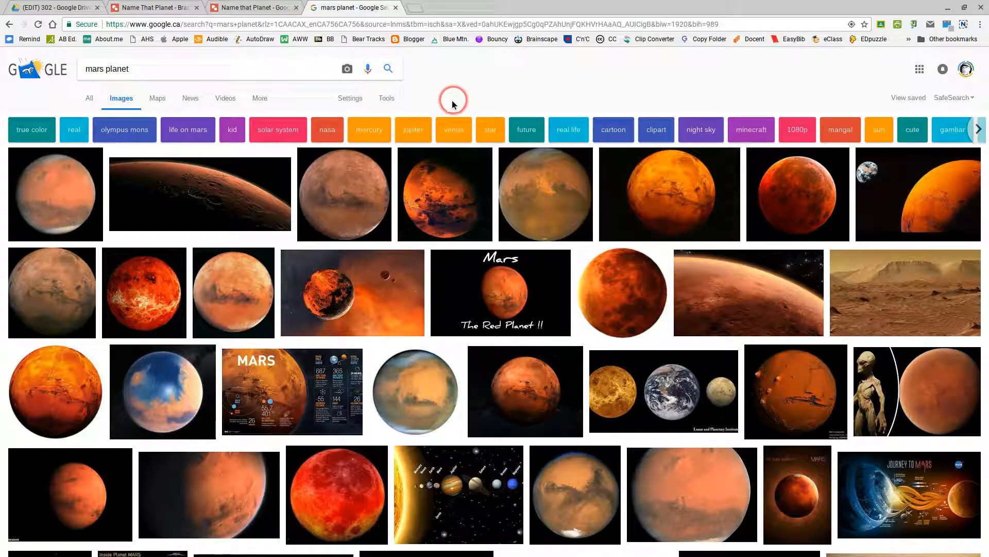
- Turn on Show sizes for the Mars image search results
left_click(387, 98)
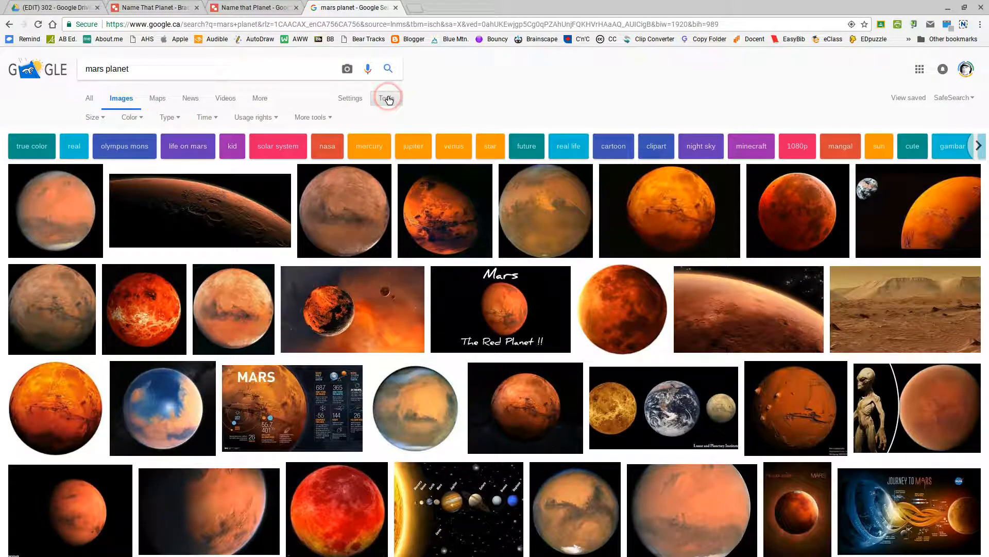
left_click(312, 118)
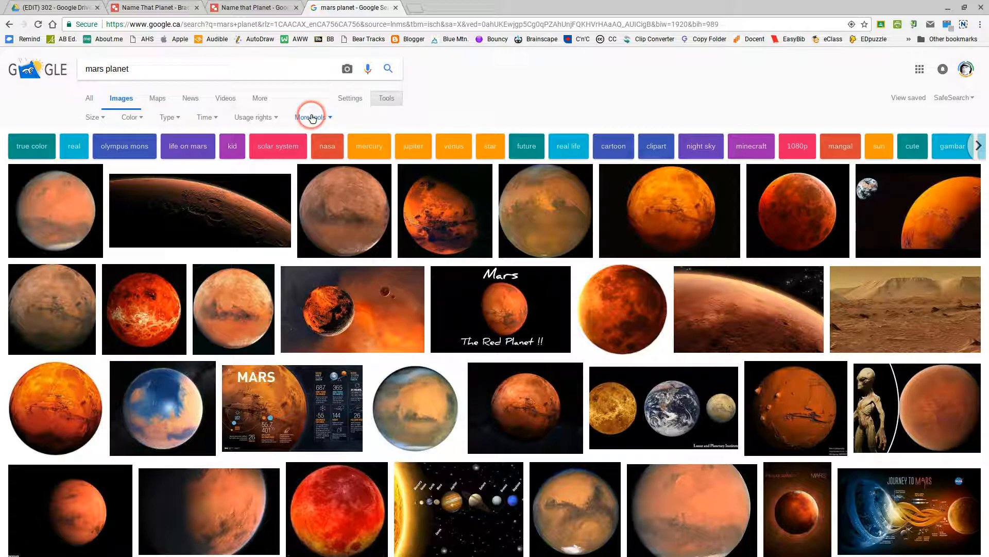
left_click(313, 149)
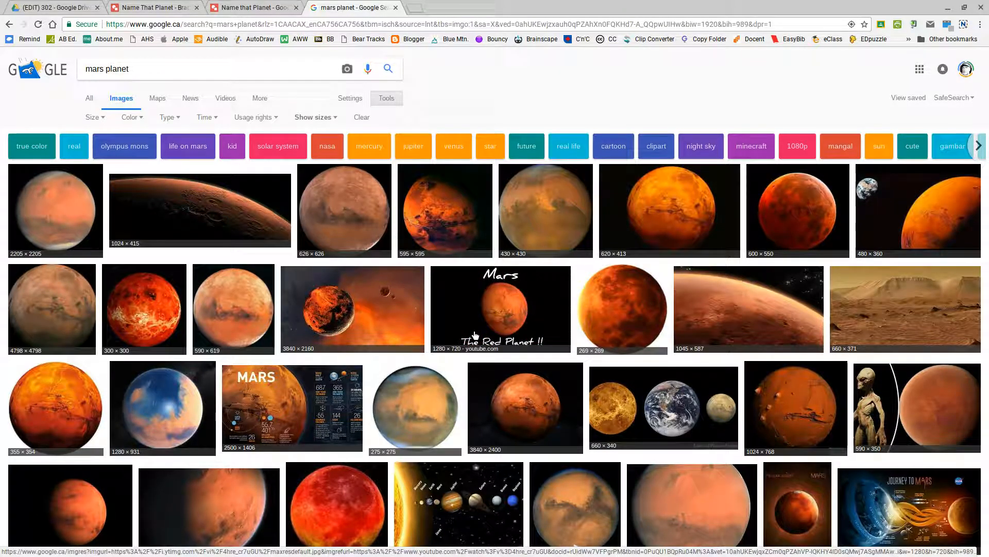
left_click(448, 398)
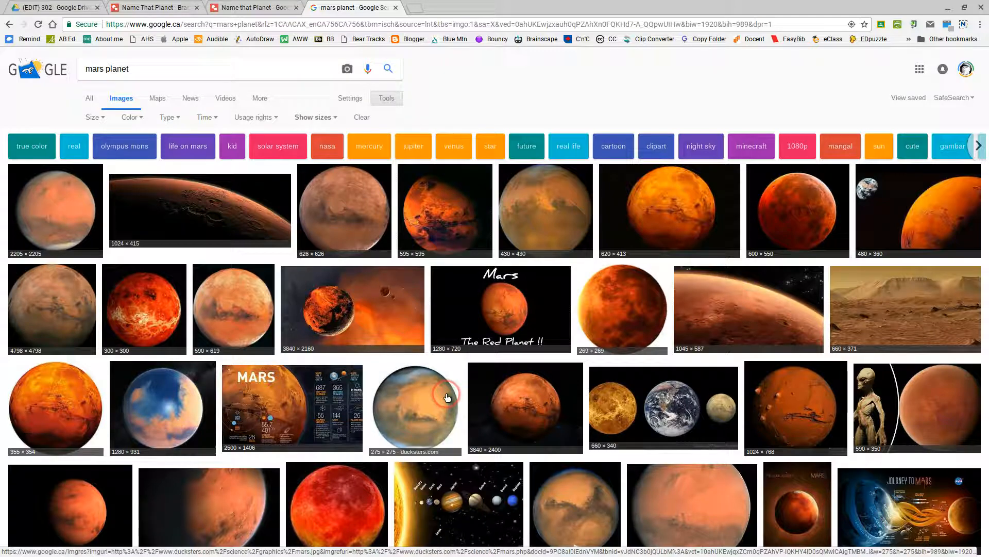
left_click(113, 201)
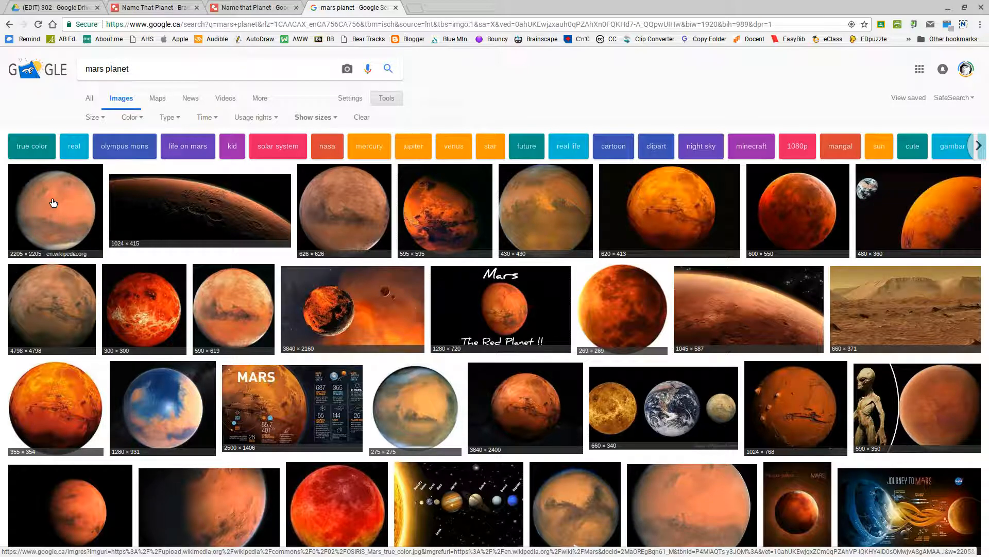
- After checking the sample drawing, copy NASA's 430 × 430 Mars image from its preview
left_click(253, 7)
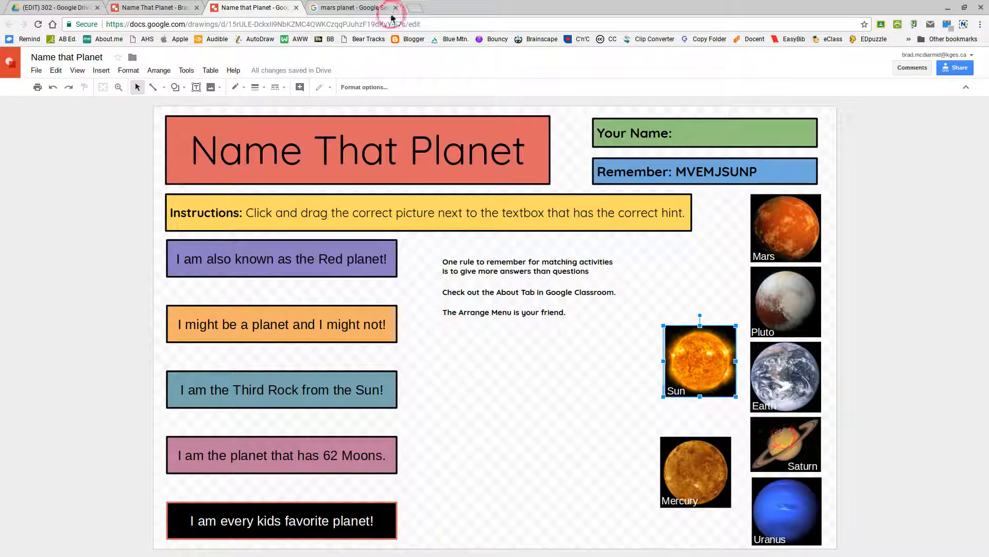
left_click(341, 7)
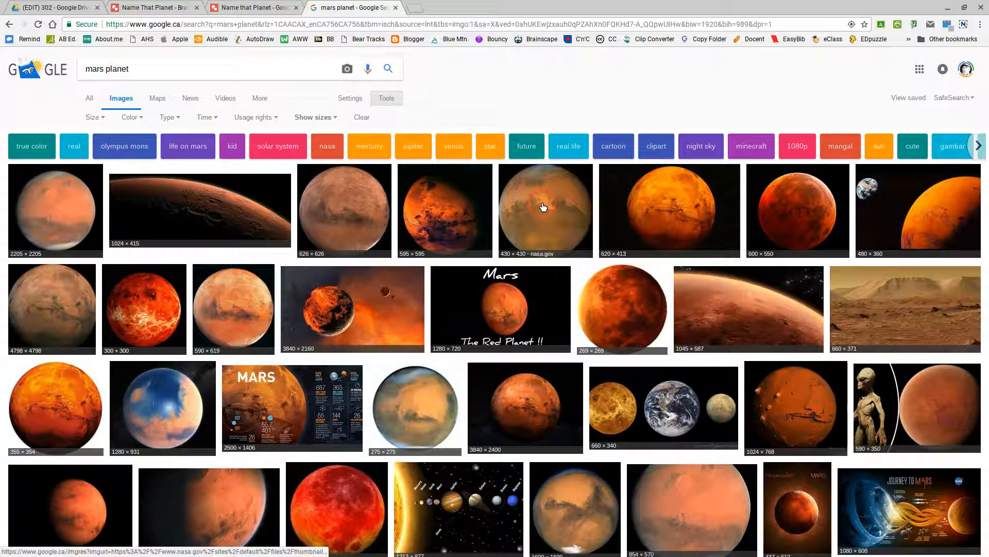
left_click(708, 205)
left_click(552, 209)
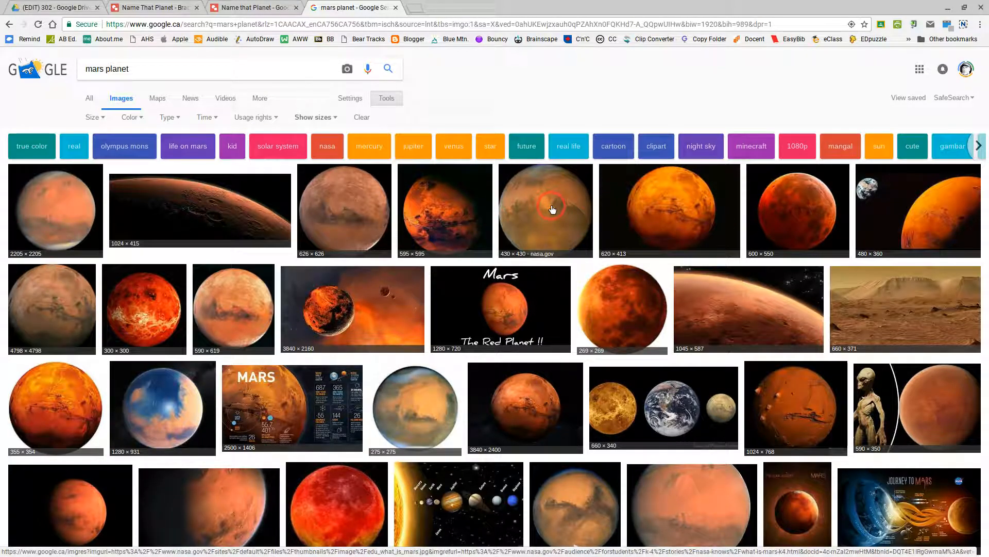
left_click(530, 257)
left_click(541, 213)
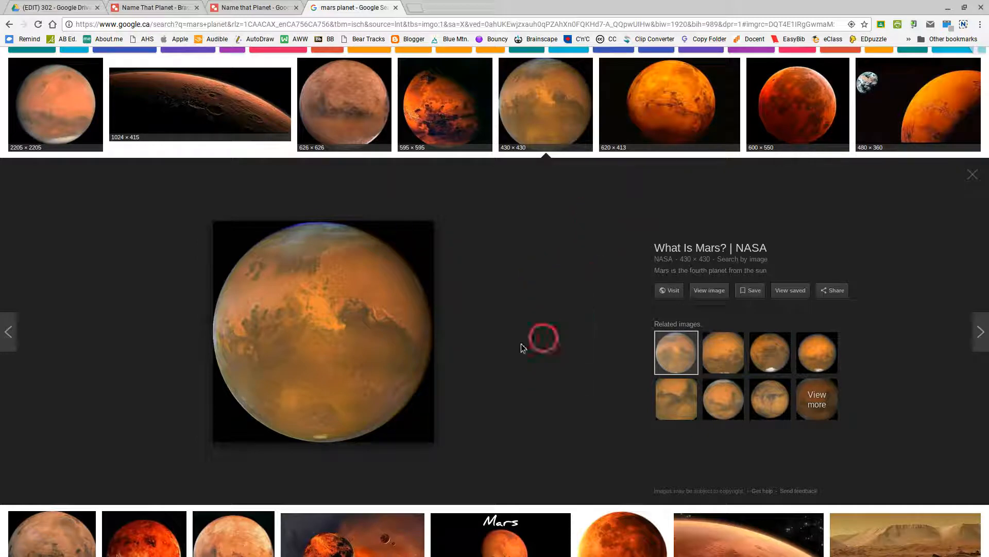
right_click(323, 312)
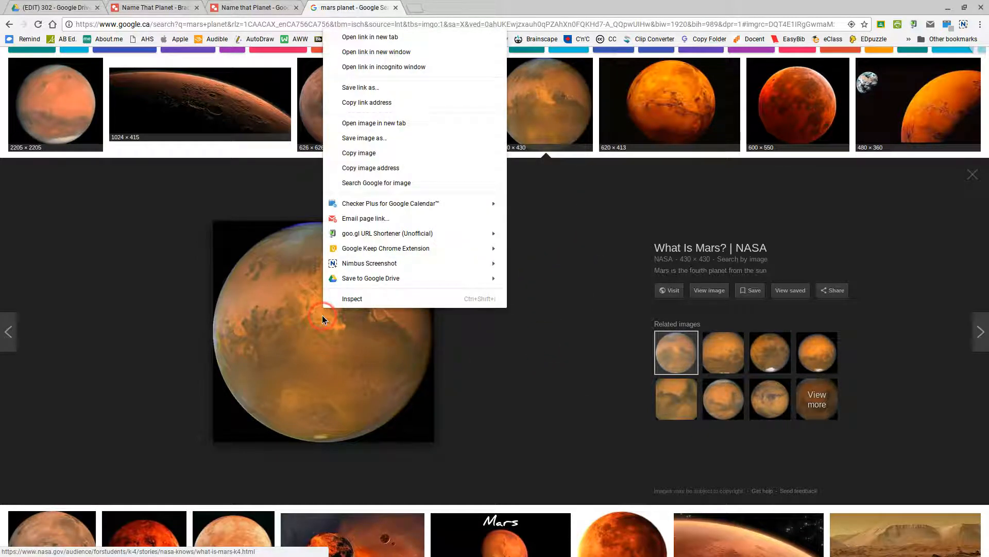
left_click(372, 153)
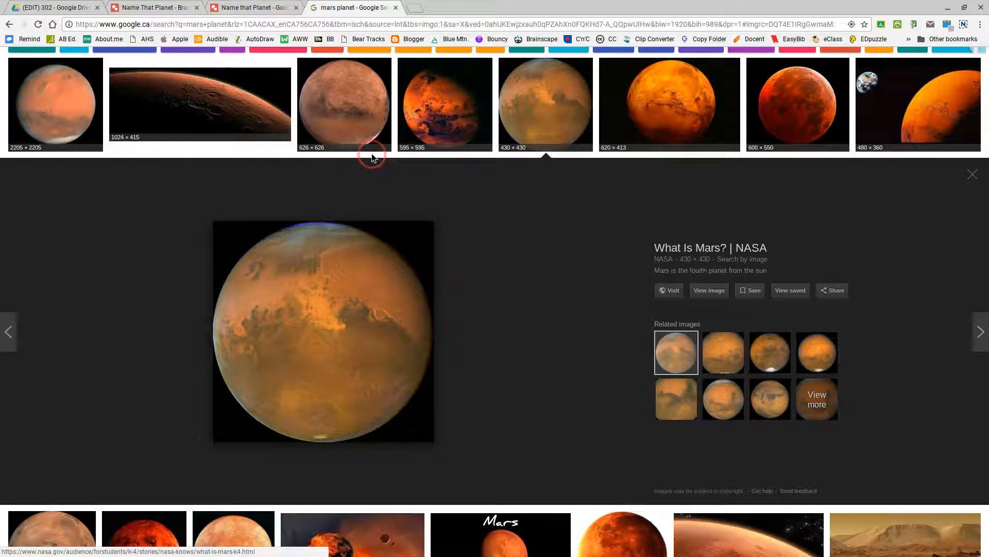
left_click(155, 7)
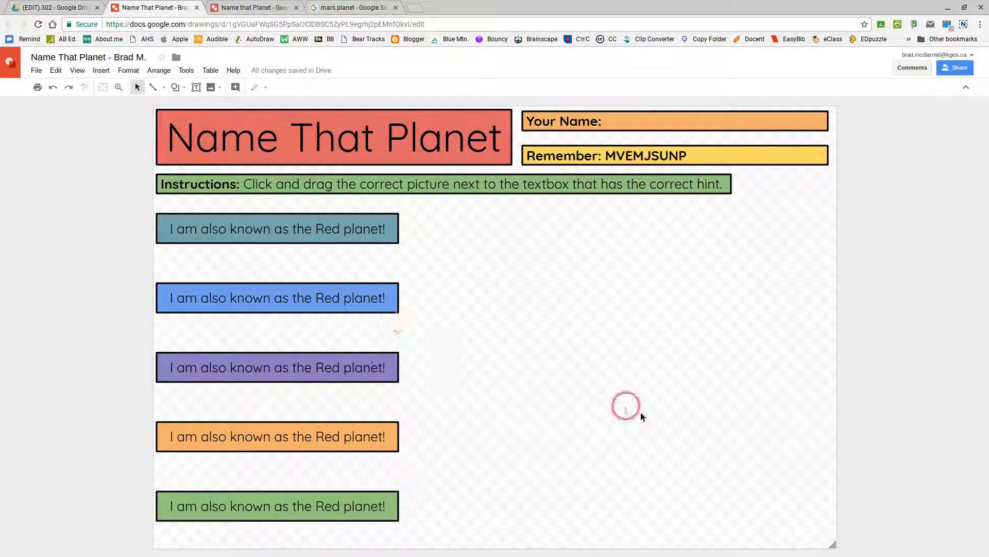
- Paste the Mars image onto the canvas and try resizing it, undoing the distorted result
right_click(644, 354)
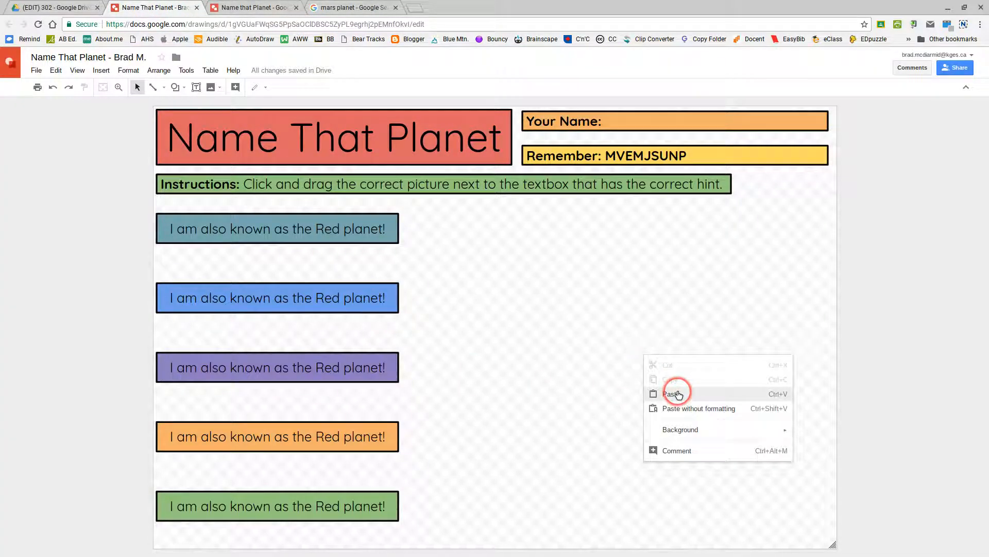
left_click(680, 395)
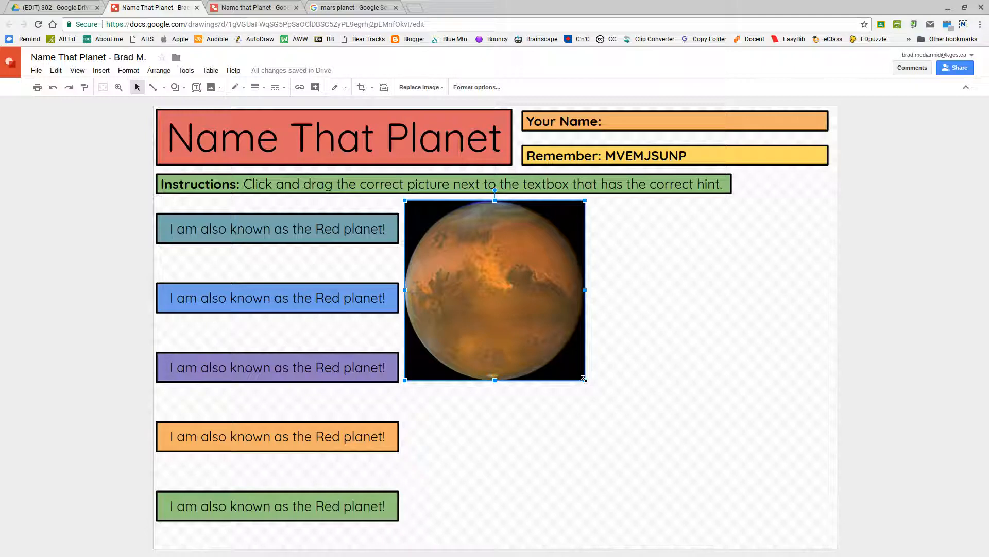
left_click_drag(561, 336, 478, 249)
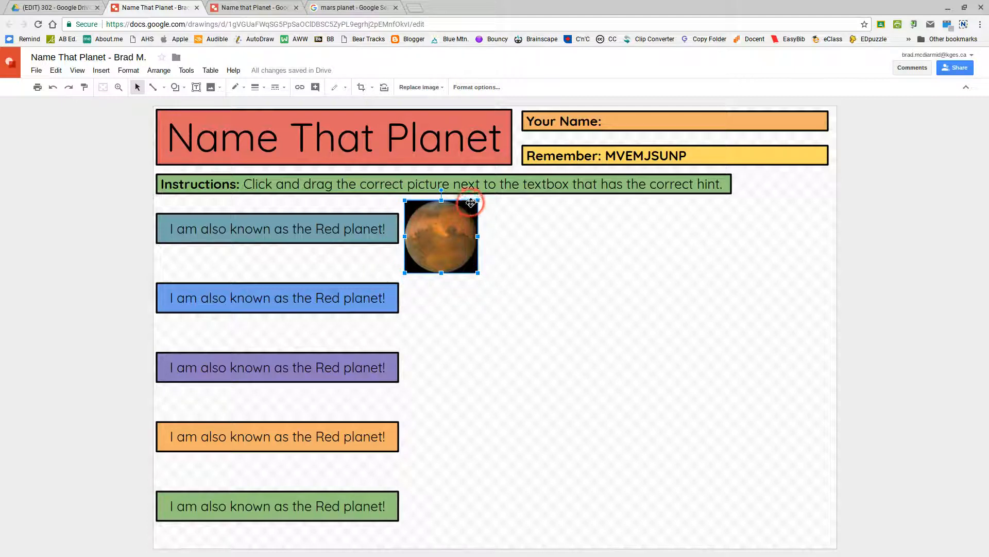
left_click_drag(426, 223, 680, 284)
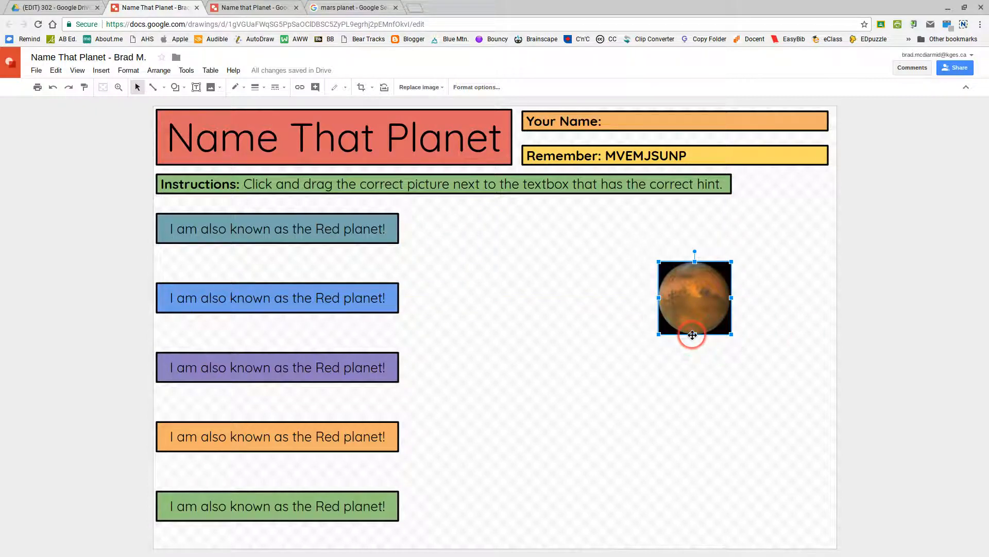
key("ctrl+z")
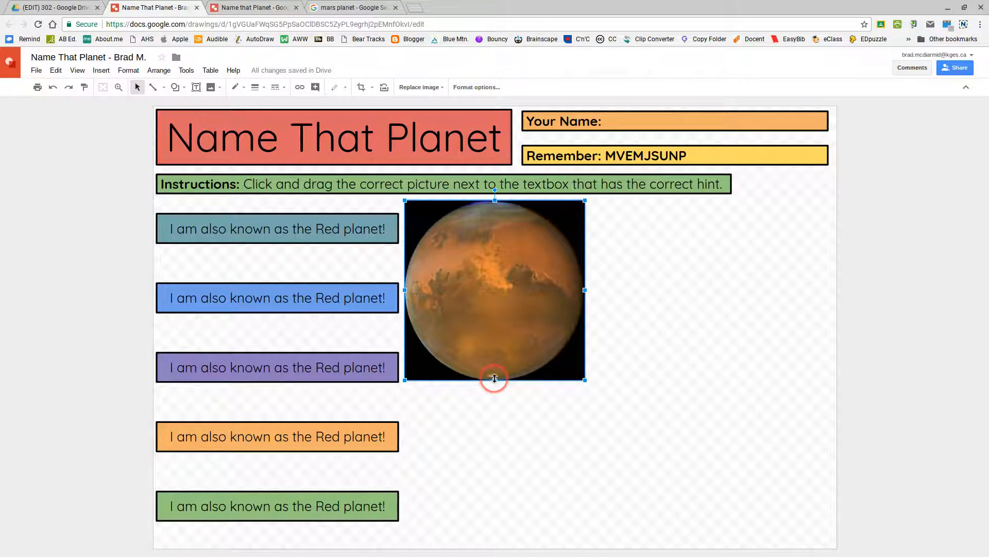
left_click_drag(485, 320, 486, 319)
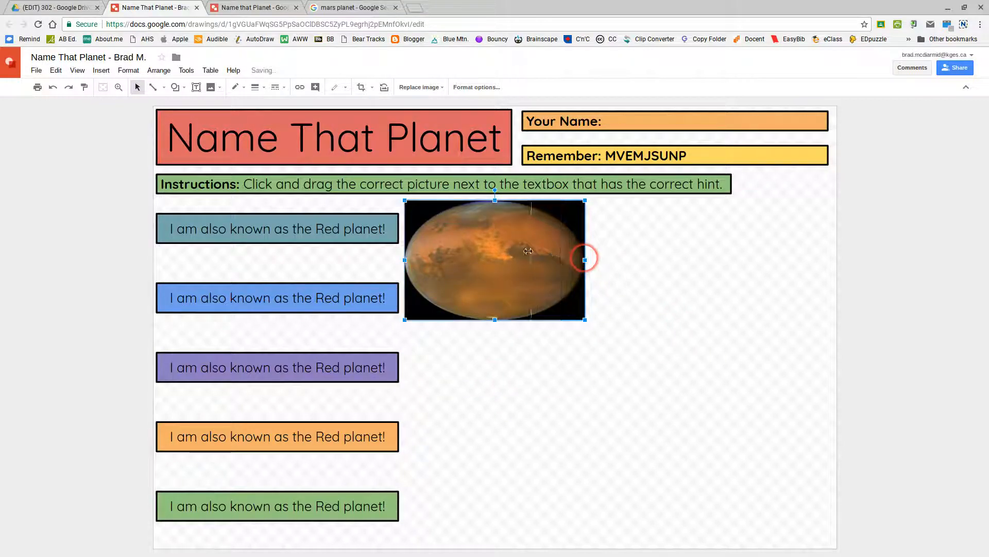
left_click_drag(585, 260, 515, 250)
key("Delete")
key("ctrl+z")
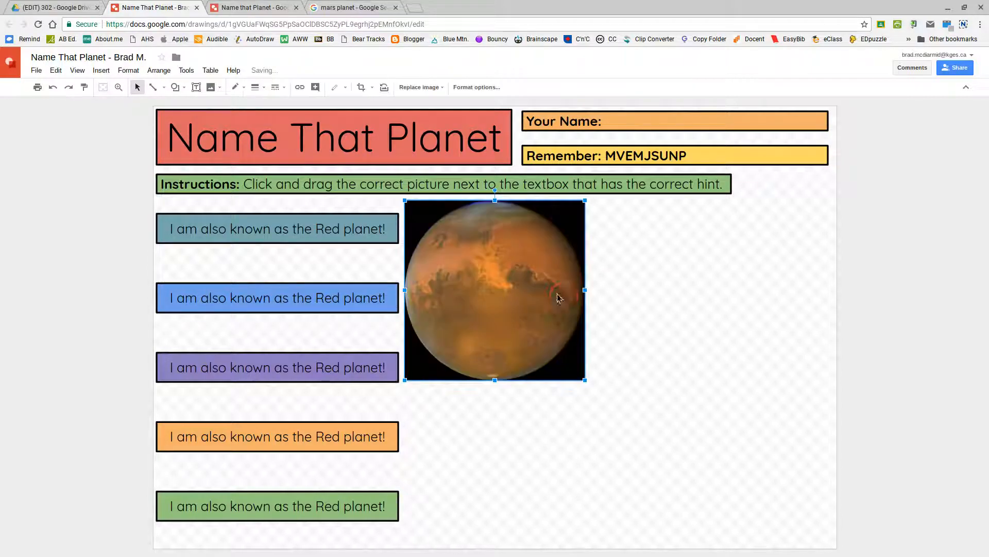
- Shrink the Mars image to a small square beside the first Red planet hint box
left_click_drag(550, 293, 672, 338)
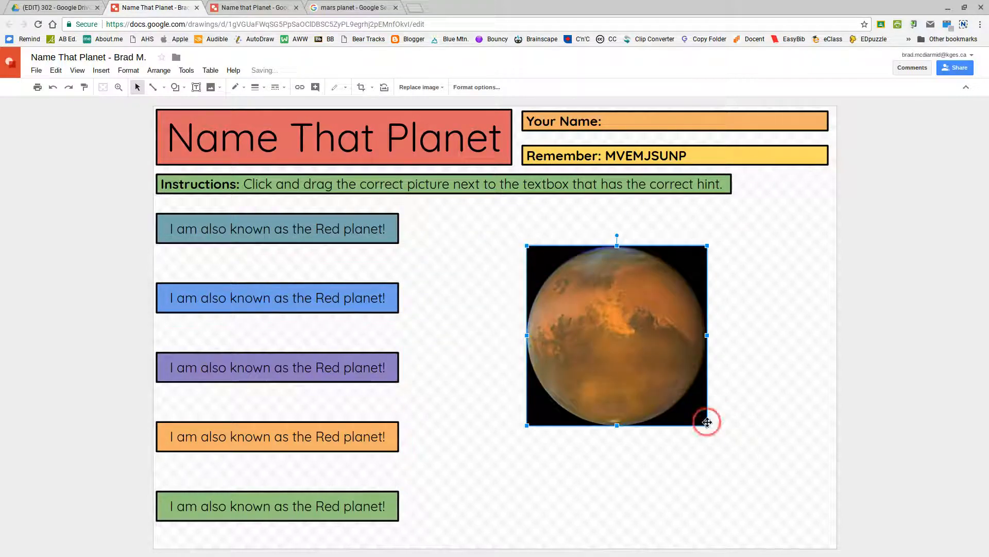
left_click_drag(707, 425, 606, 332)
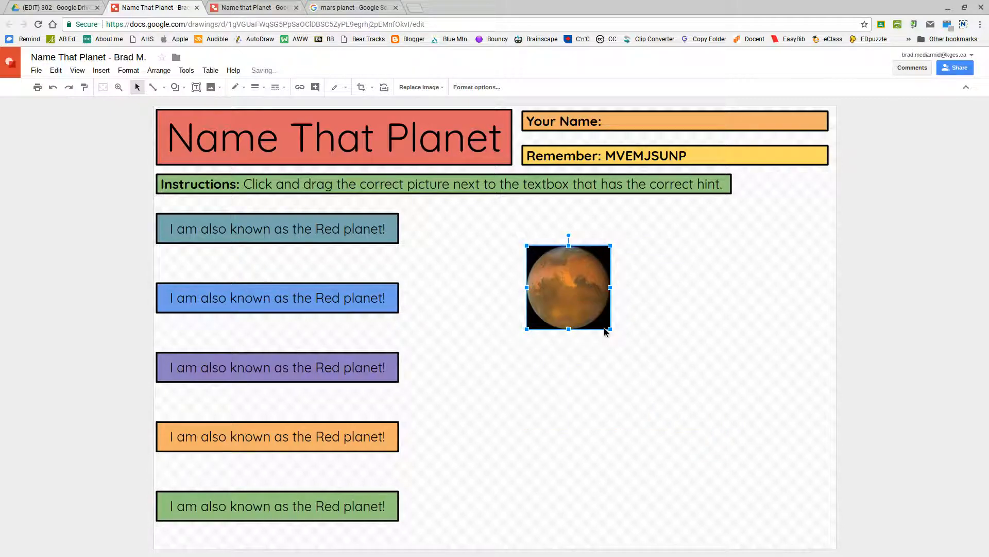
left_click(611, 329)
left_click_drag(583, 298, 442, 234)
left_click(485, 277)
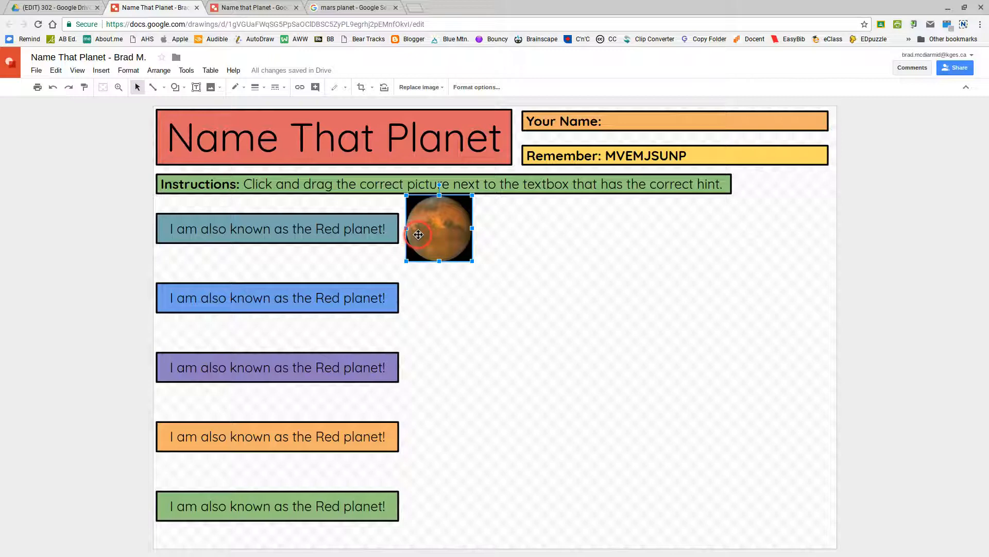
- Move the Mars image to the right half of the page, matching the sample drawing
left_click_drag(430, 228, 662, 295)
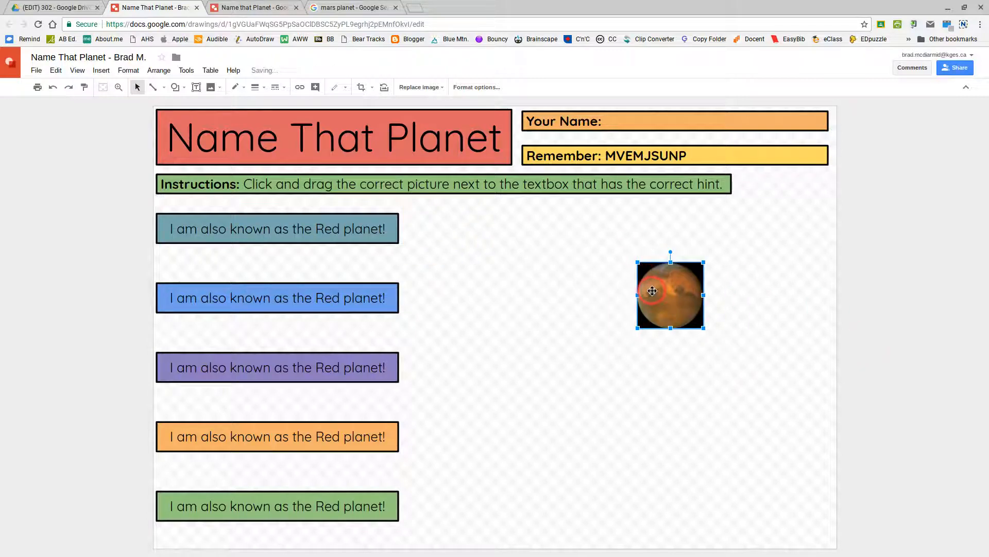
left_click(261, 11)
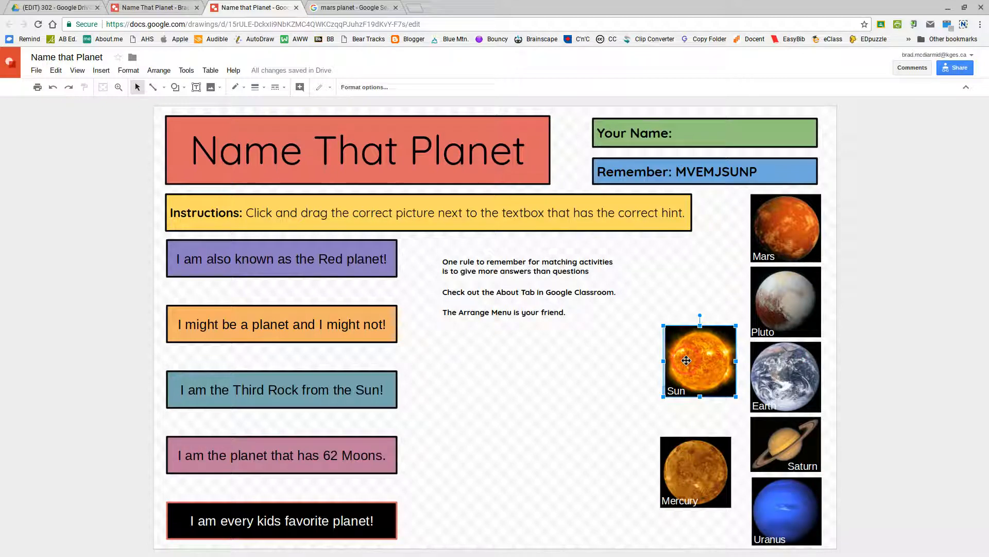
left_click(802, 444)
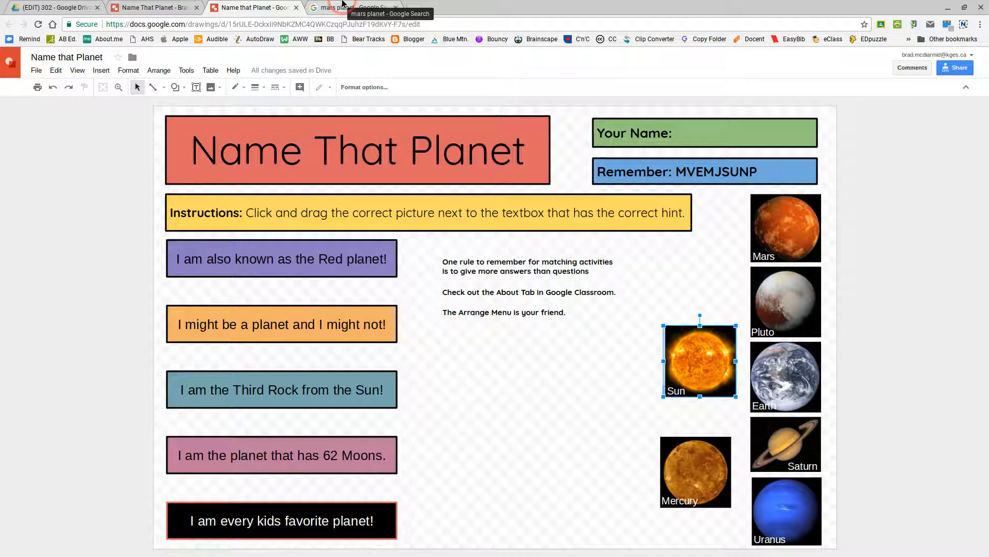
left_click(118, 6)
left_click(701, 275)
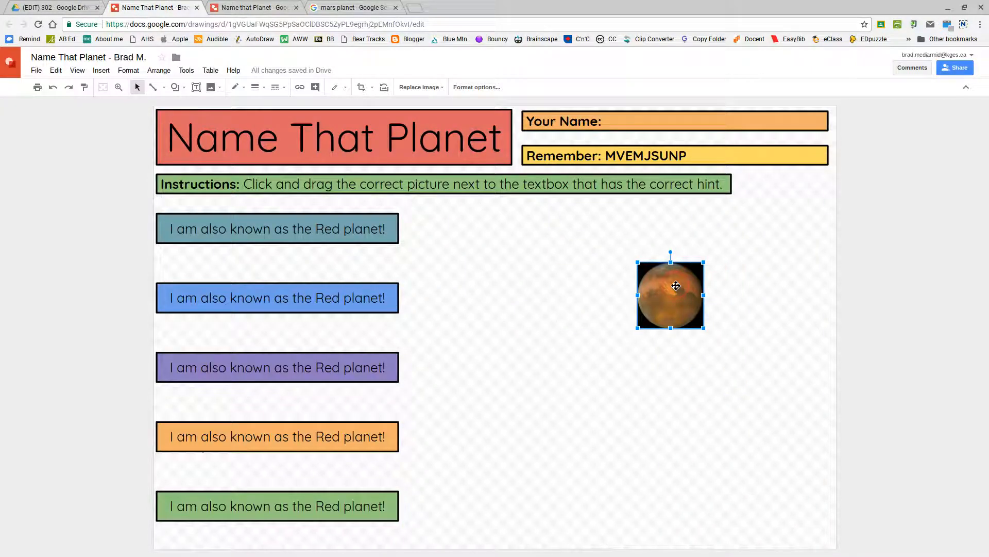
left_click(691, 290)
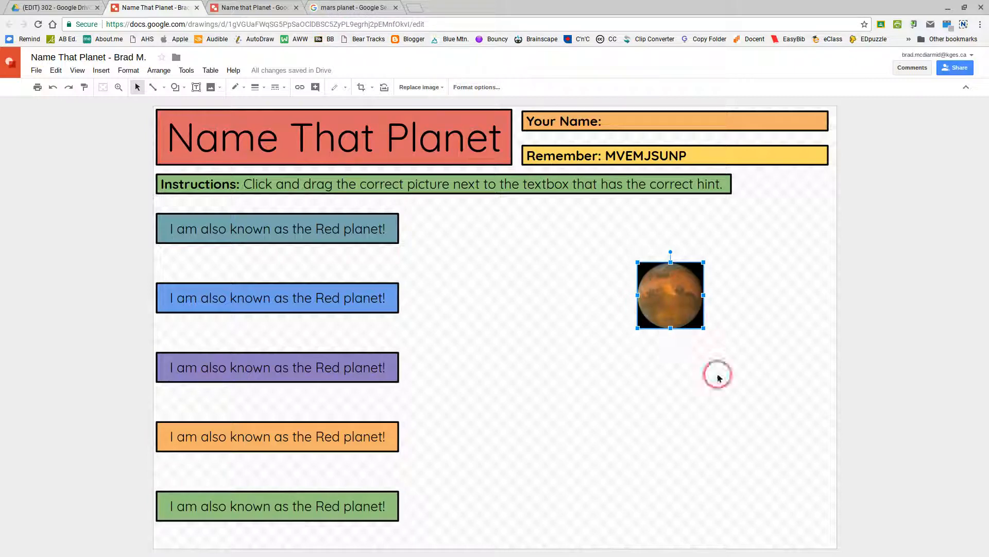
- Draw a text box over the Mars image for the 'Mars' label and make its text white
left_click(195, 88)
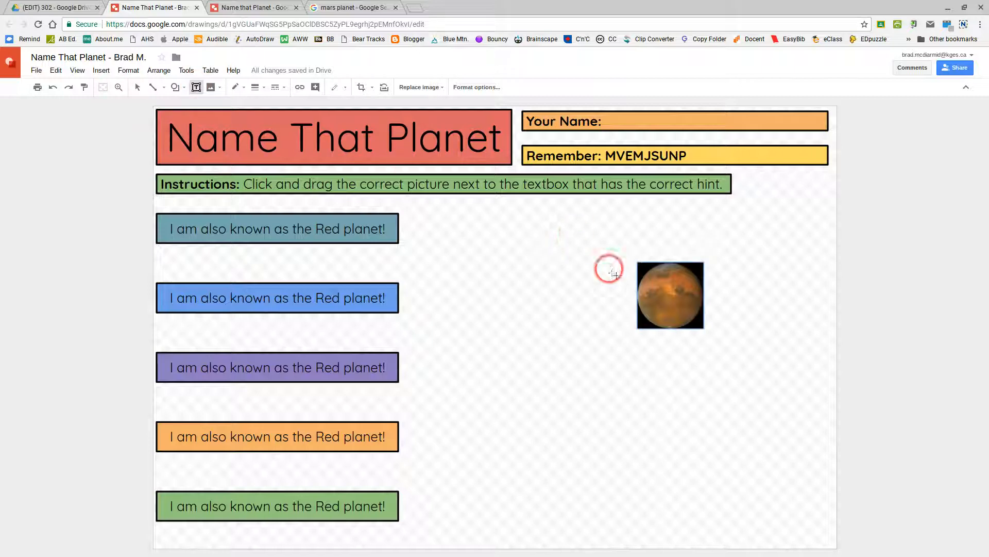
left_click_drag(648, 305, 693, 321)
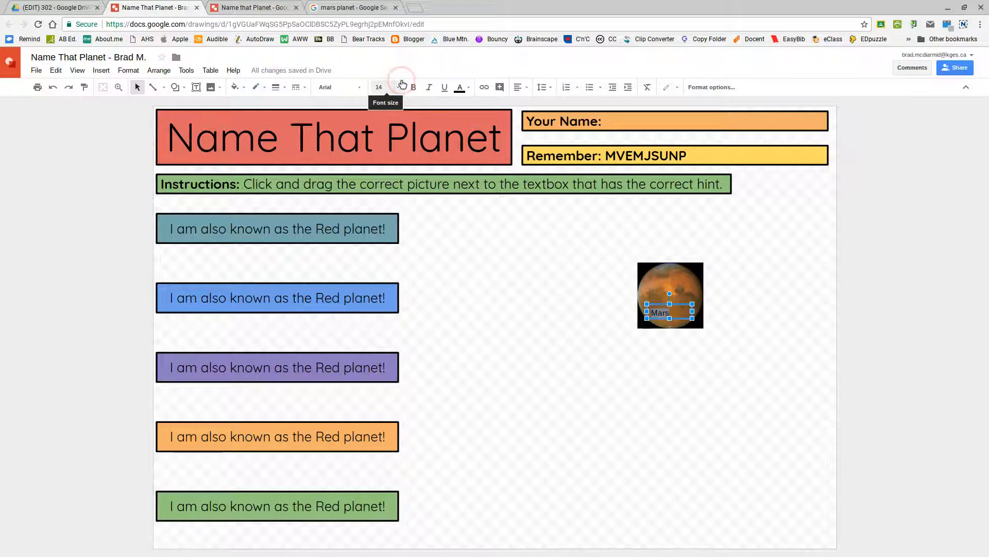
left_click(460, 88)
left_click(530, 108)
left_click(549, 125)
left_click(693, 312)
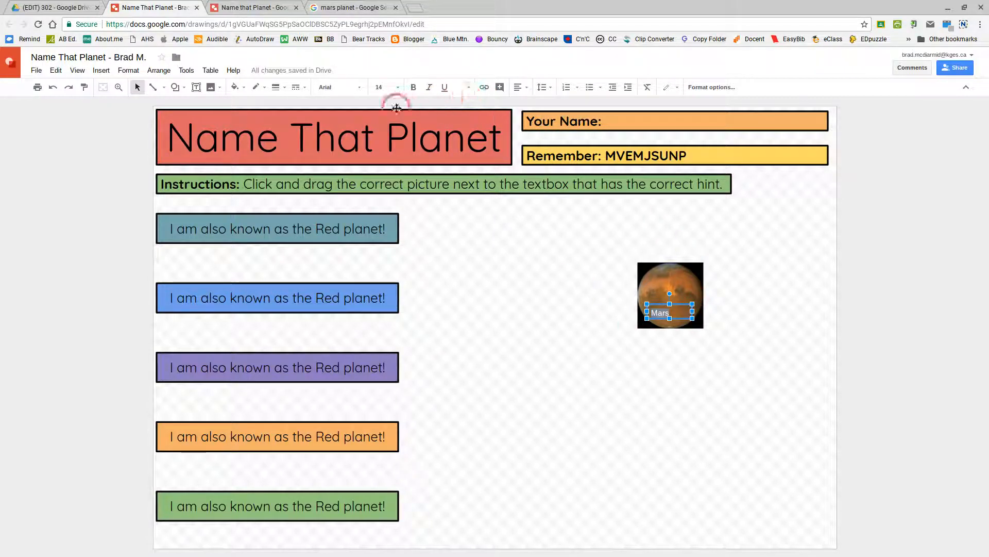
- Set the Mars label to size 18, centred horizontally and vertically
left_click(398, 87)
left_click(399, 220)
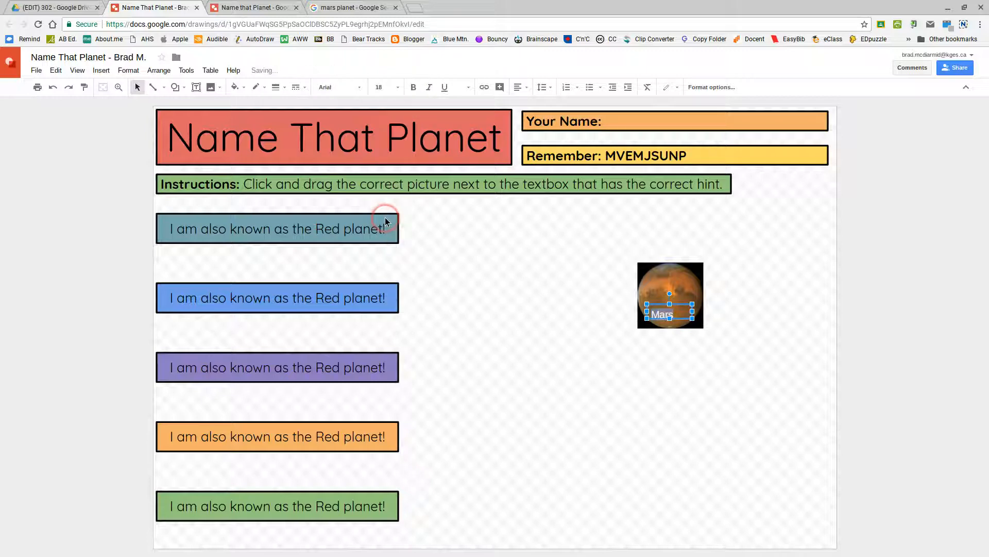
left_click(702, 314)
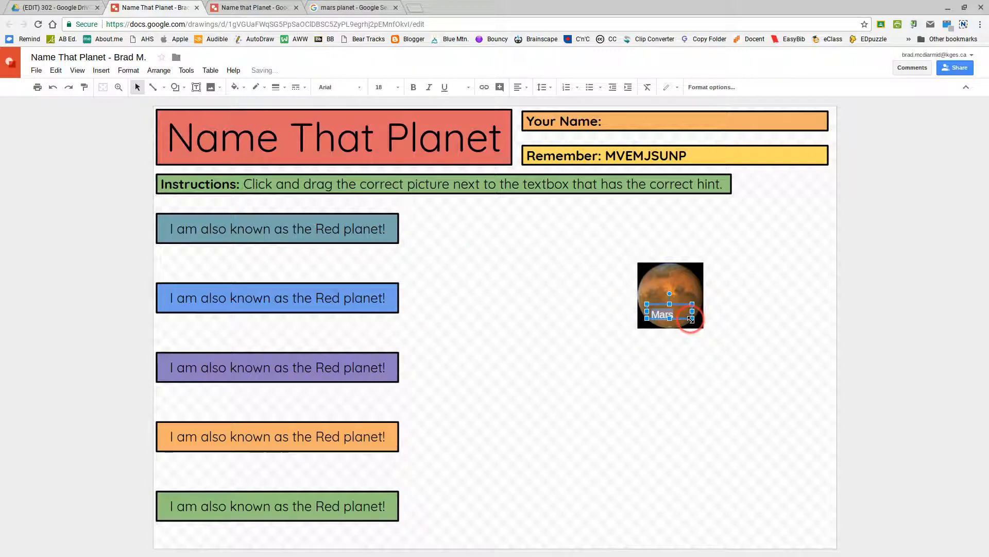
left_click(520, 87)
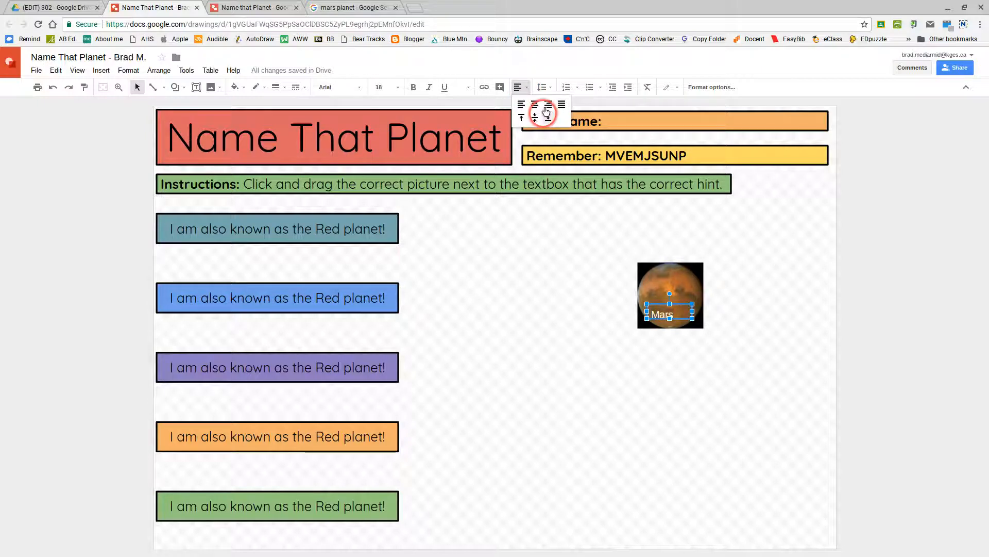
left_click(535, 104)
left_click(519, 87)
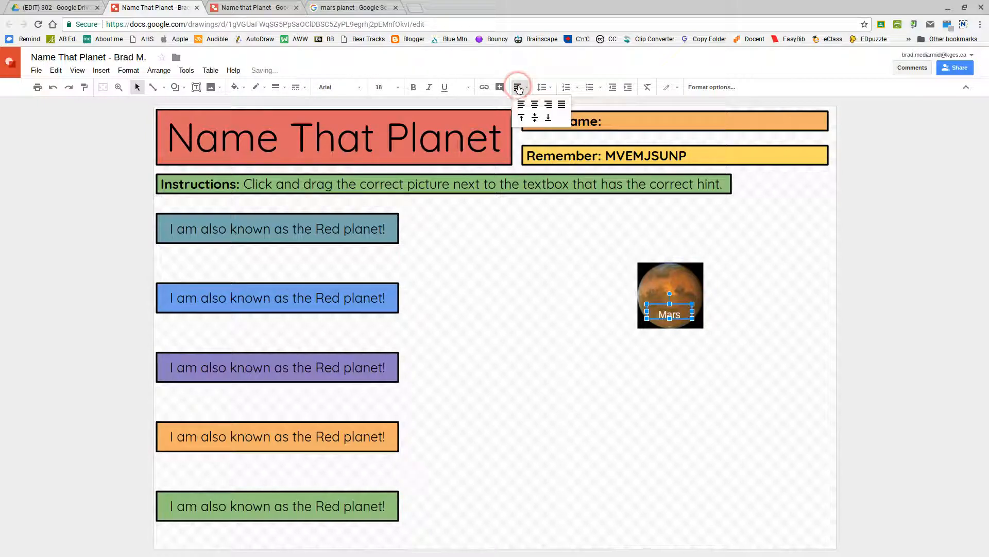
left_click(536, 118)
left_click(689, 316)
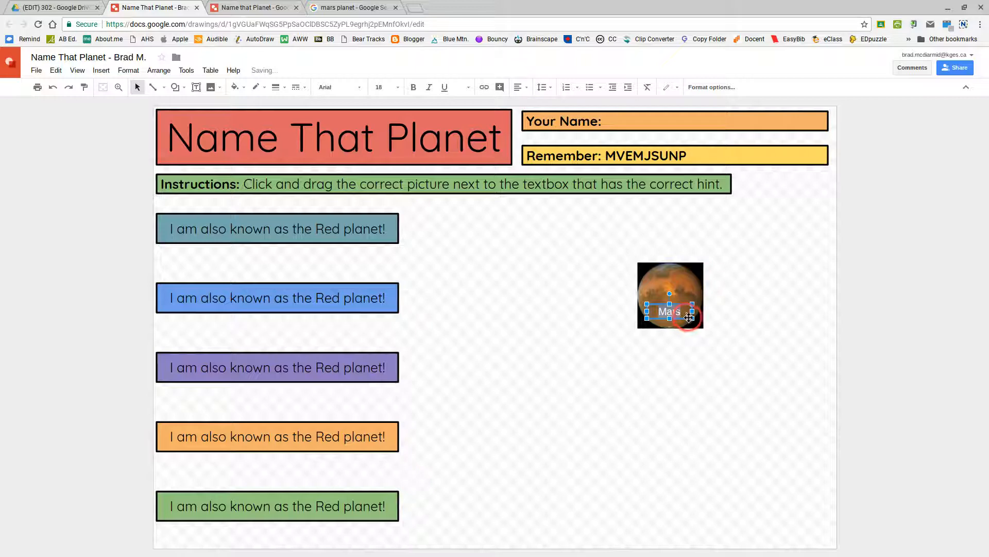
- Narrow the Mars label box and nudge it down and left over the planet
left_click_drag(682, 319, 677, 319)
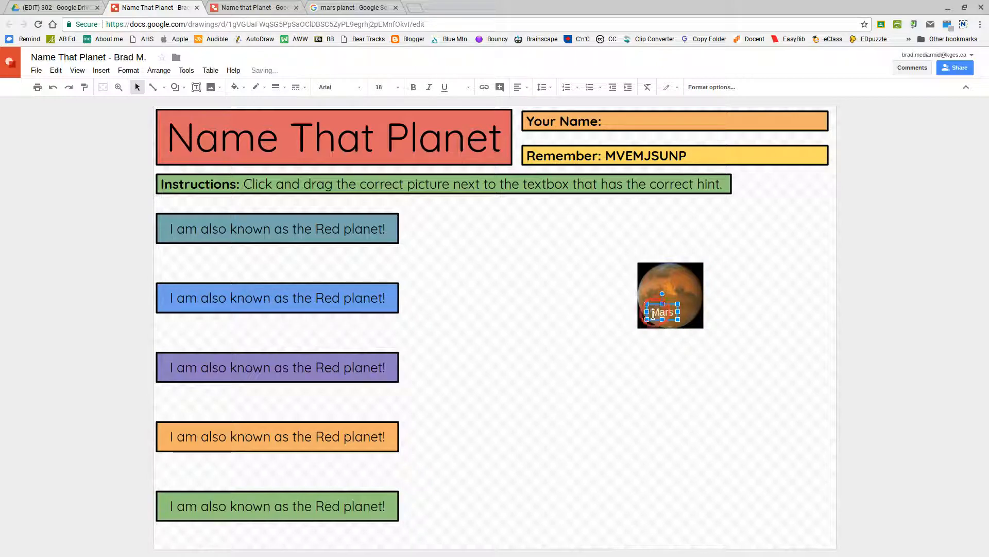
left_click(665, 317)
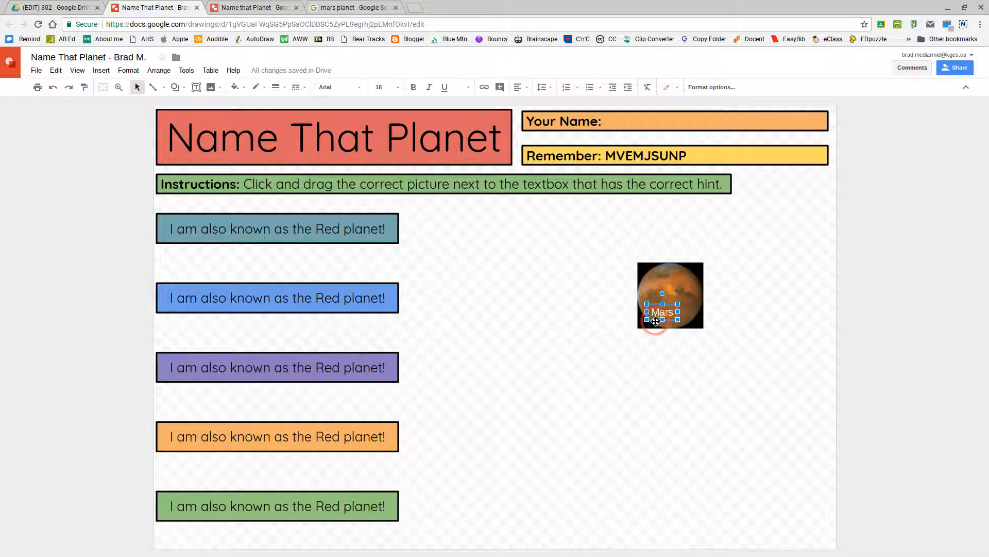
left_click(821, 308)
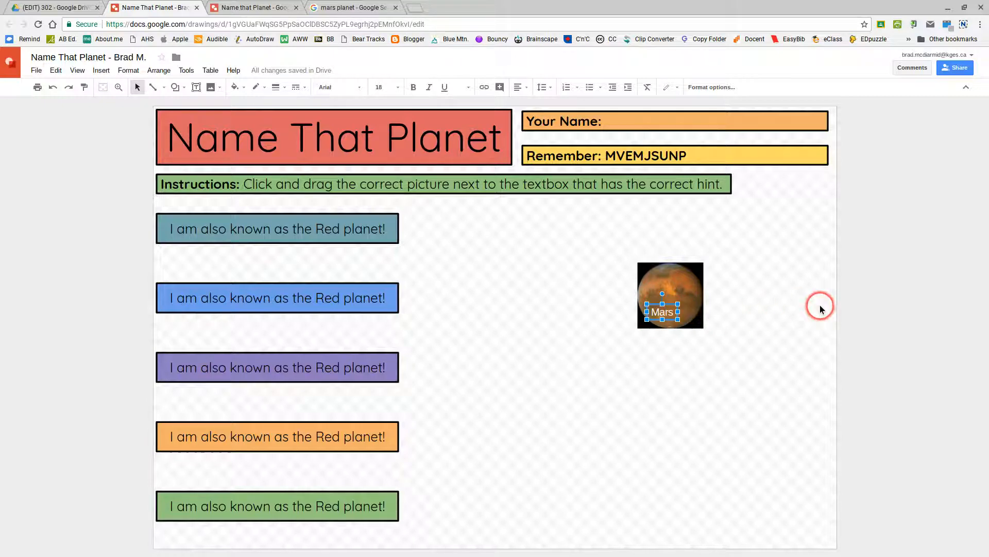
key("Down")
key("Down")
key("Left")
key("Left")
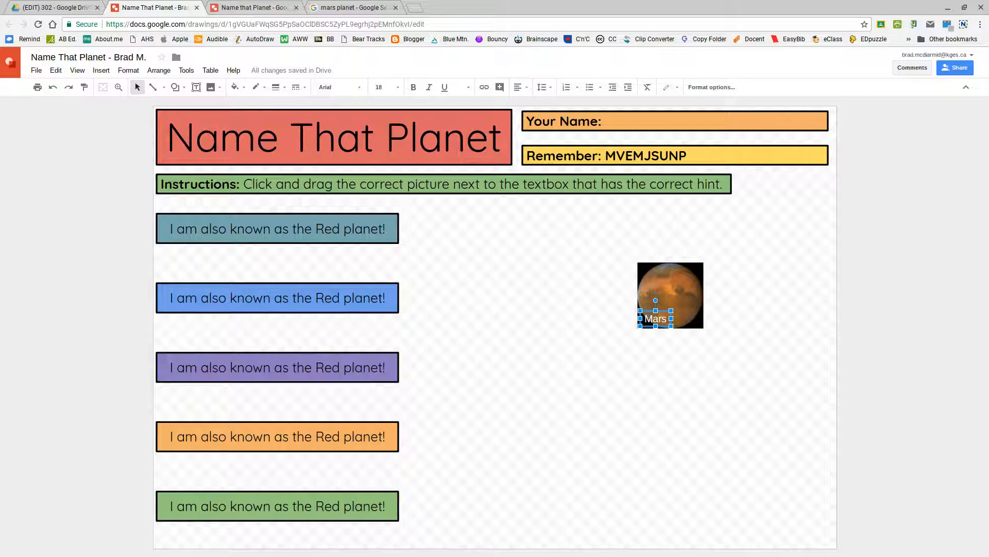
- Nudge the label slightly left and move the labelled Mars image to the top-right corner
key("shift+Left")
left_click(685, 278)
left_click_drag(685, 278, 791, 194)
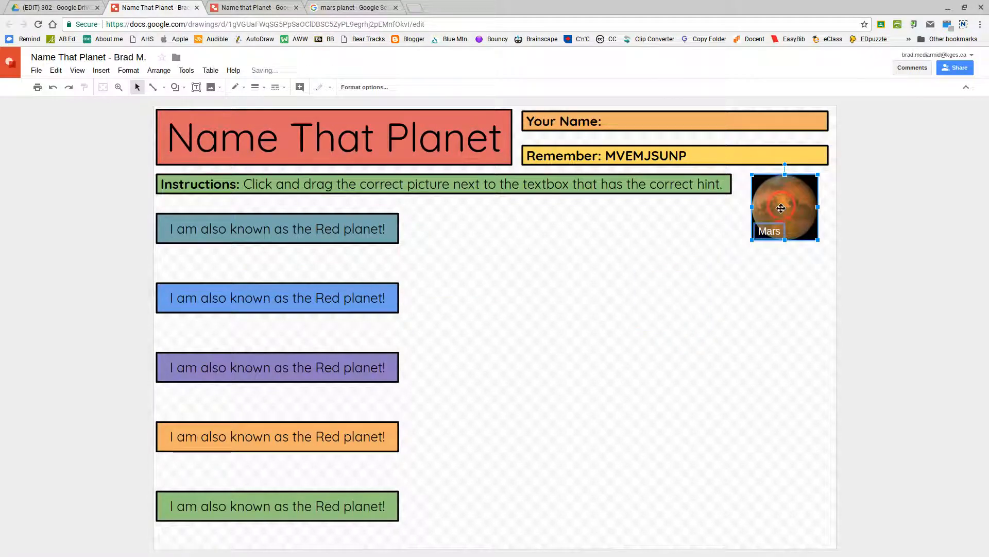
left_click(712, 222)
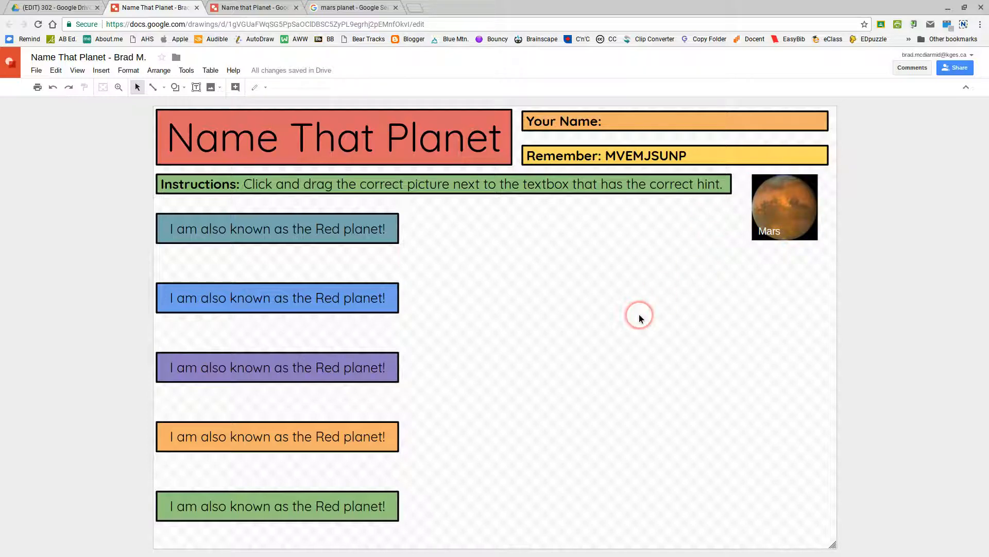
- Copy the 'I might be a planet' hint text from the finished example, then select the blue box
left_click(259, 7)
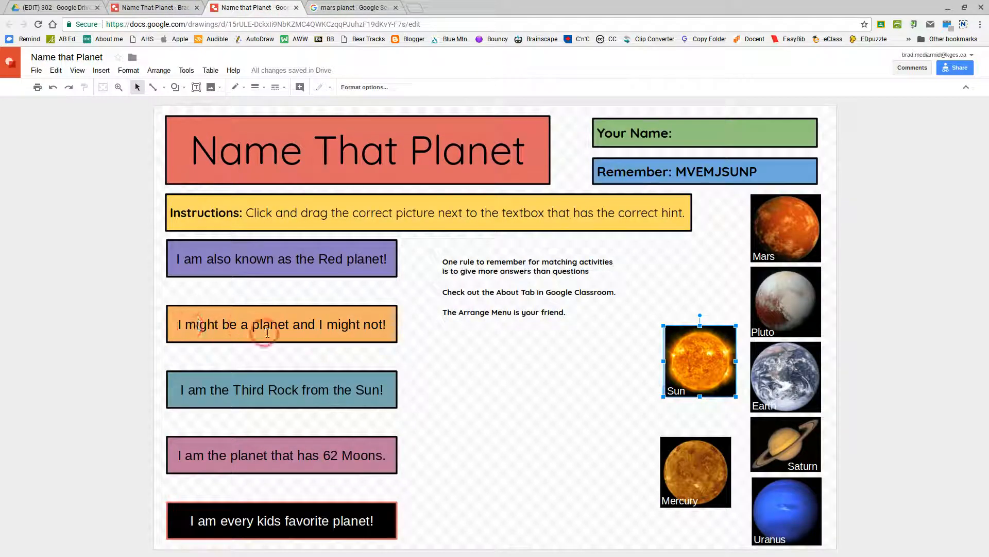
left_click(385, 325)
left_click_drag(385, 325, 201, 320)
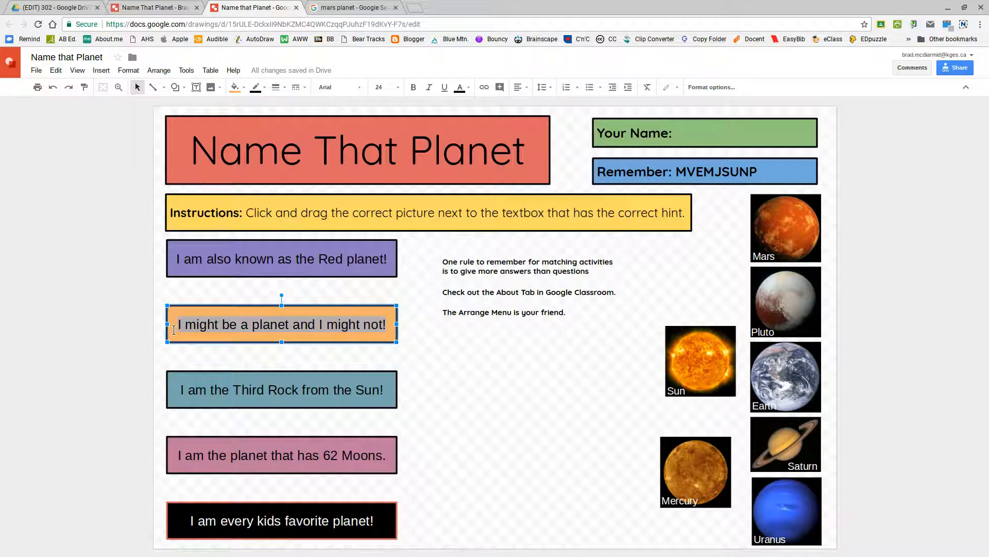
left_click(152, 8)
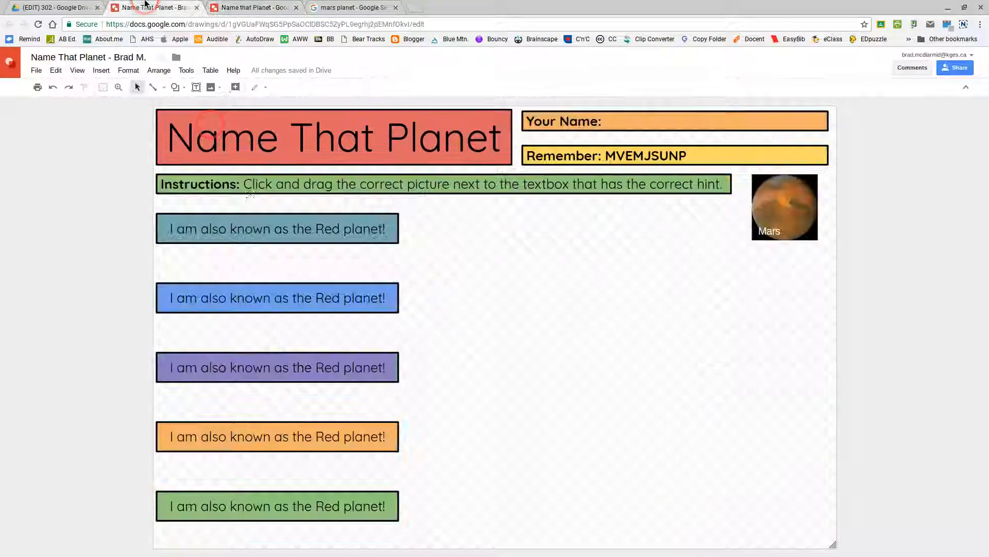
left_click(296, 302)
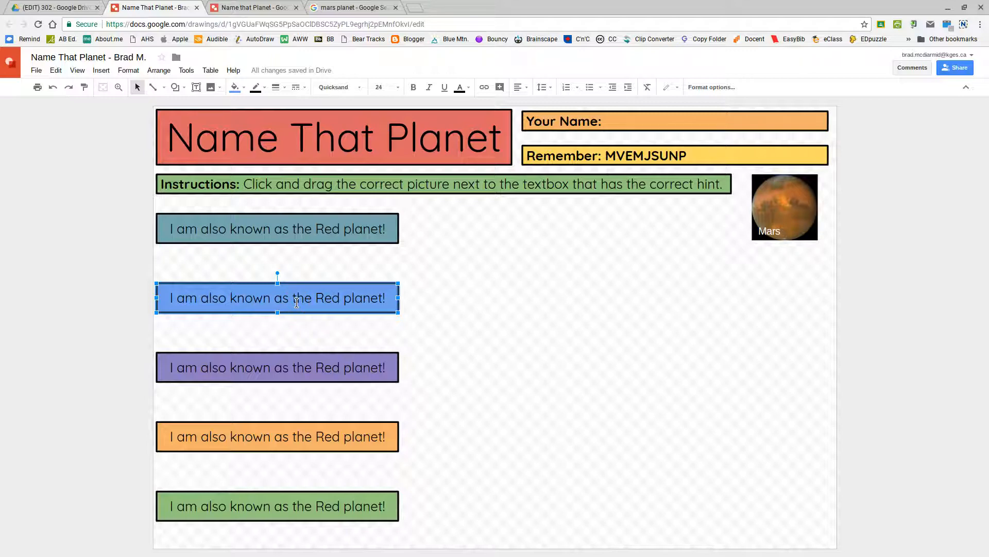
- Replace the blue box text with 'I might be a planet and I might not!' in Quicksand
key("ctrl+a")
type("I might be a planet and I might not!")
left_click(284, 299)
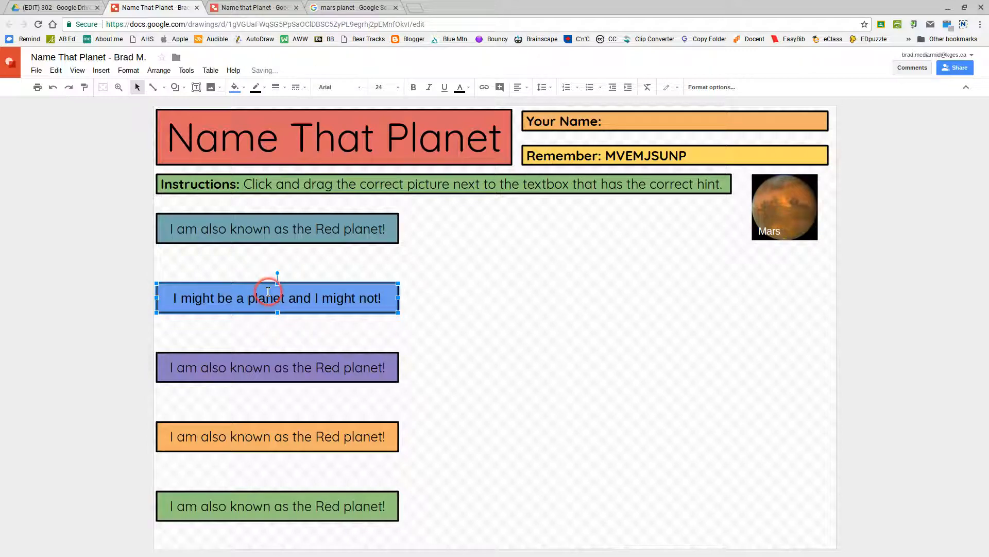
left_click(356, 87)
left_click(355, 107)
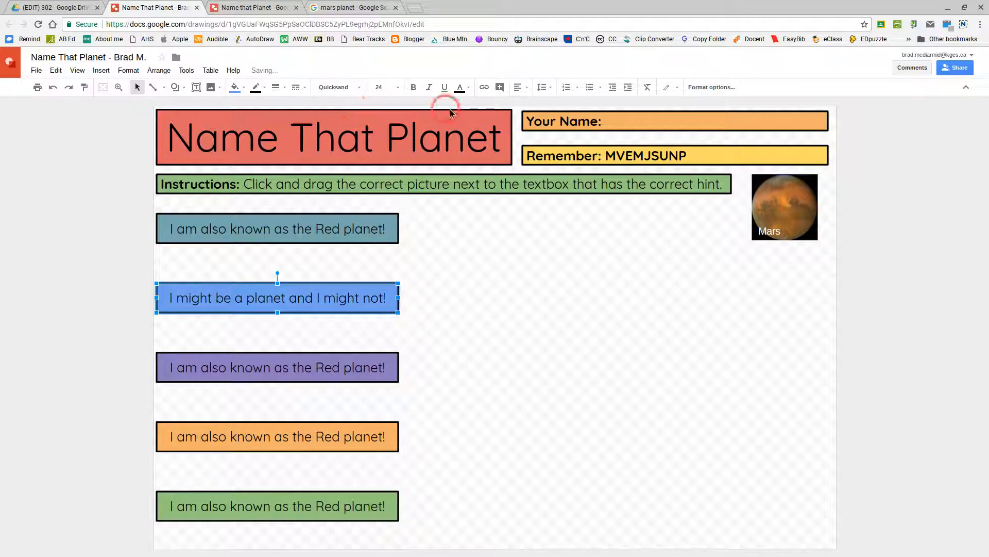
left_click(444, 288)
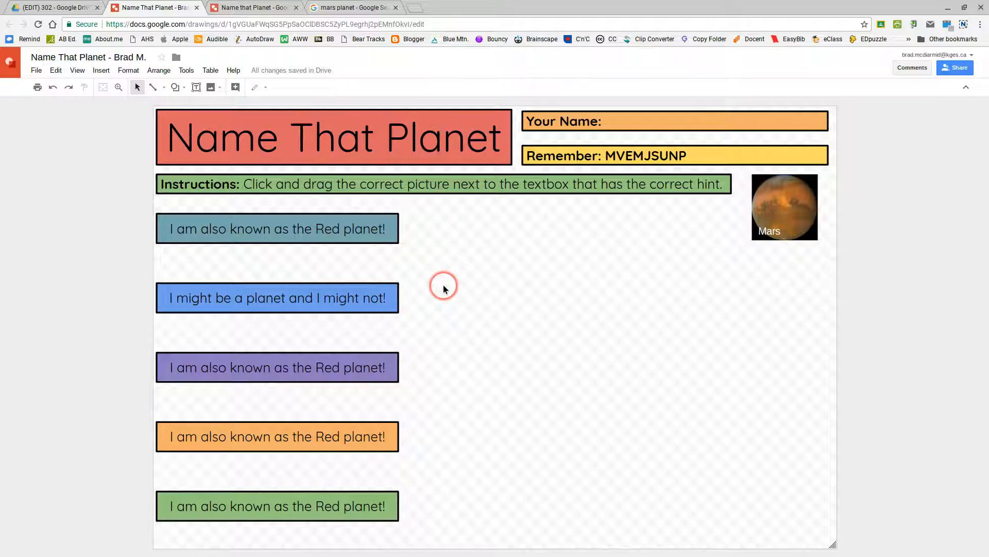
- Change the image search from Mars to 'pluto planet'
left_click(354, 7)
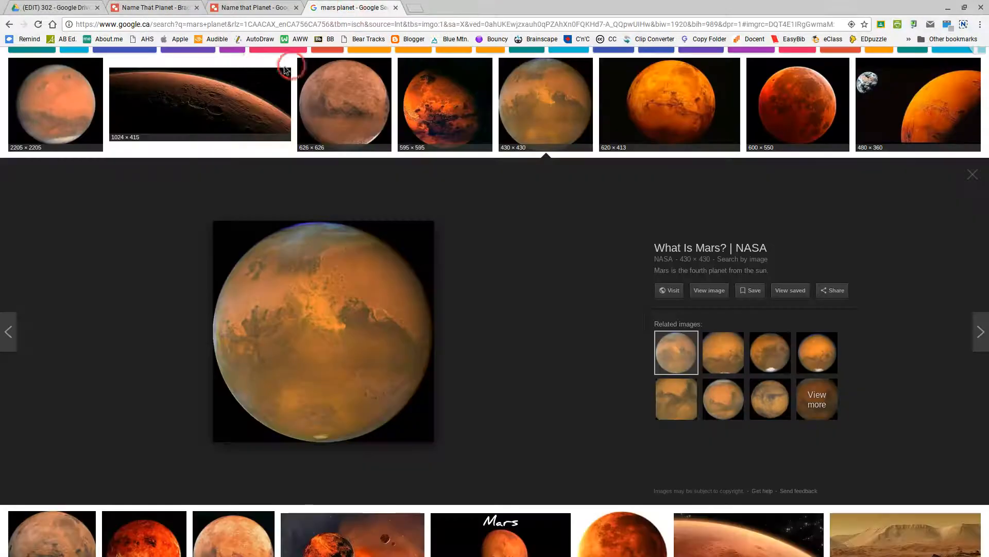
scroll(287, 187, "up", 2)
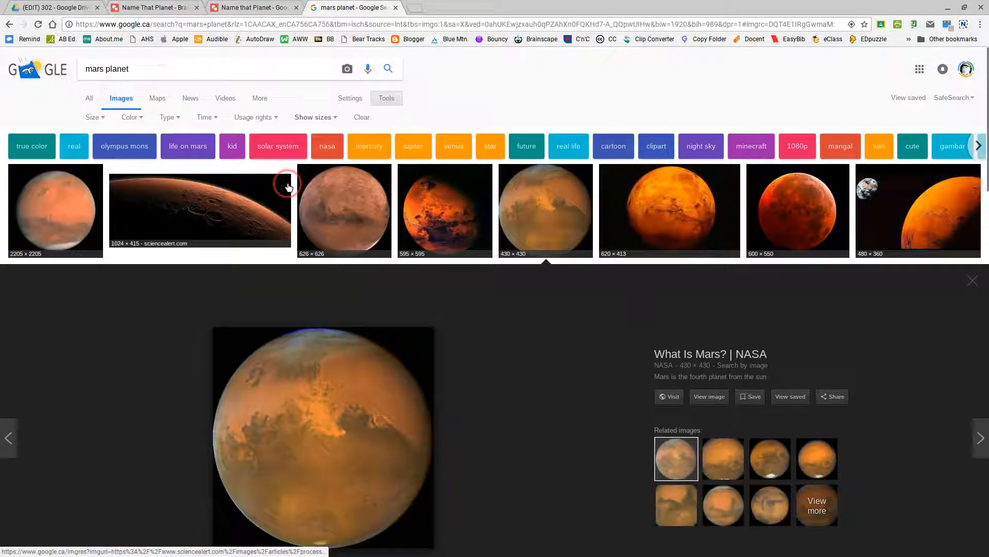
double_click(102, 69)
key("BackSpace")
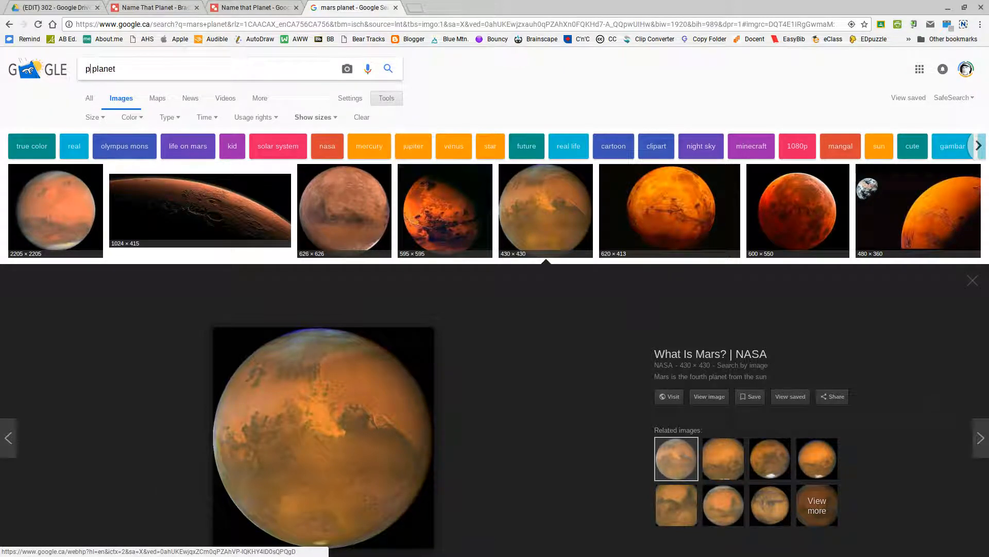
type("pluto")
key("Return")
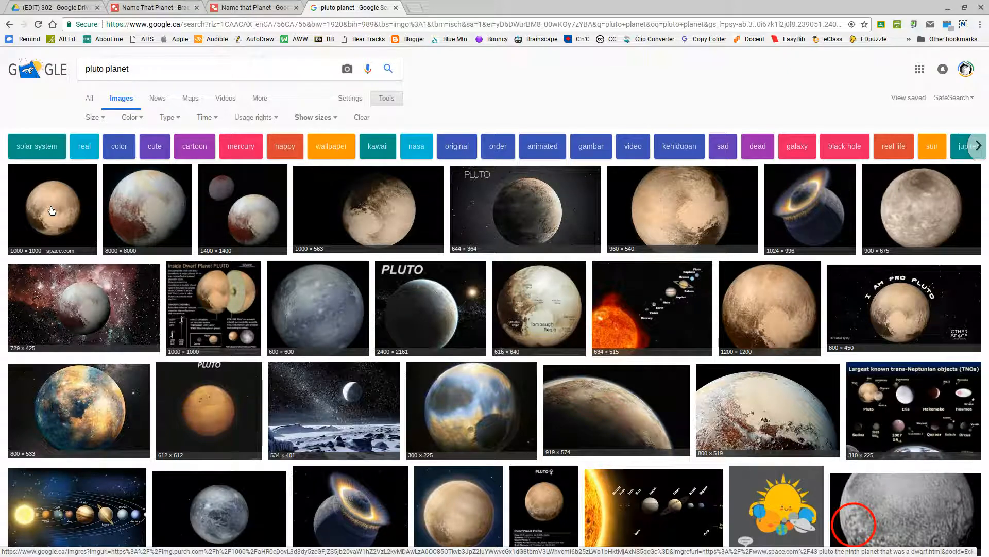
- Copy the 1200 × 1200 Wikipedia Pluto photo and return to the drawing
left_click(158, 204)
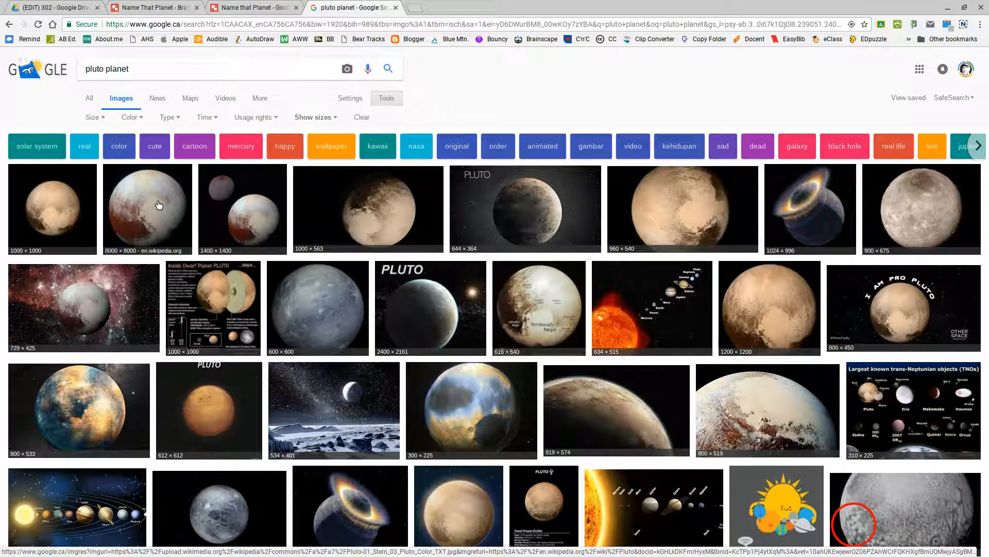
left_click(777, 304)
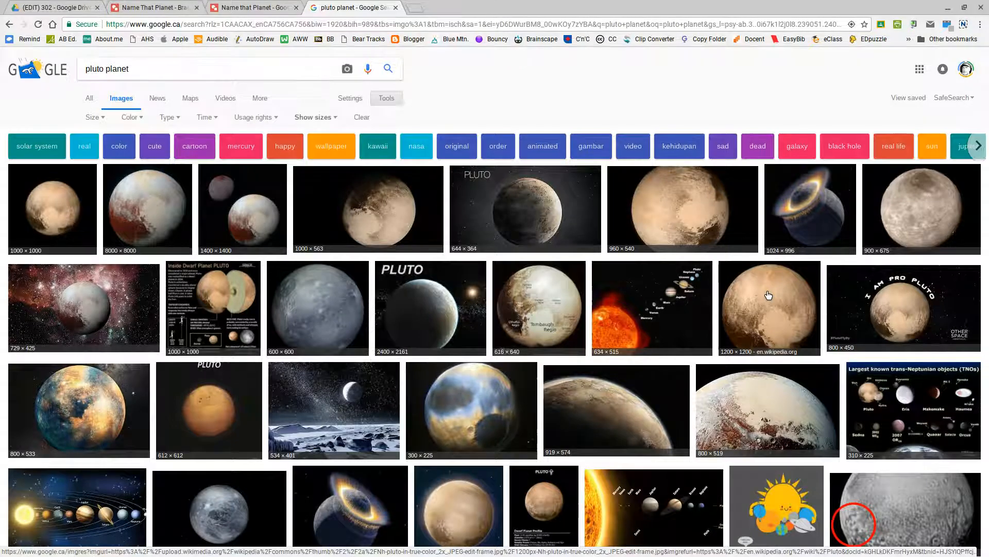
left_click(769, 295)
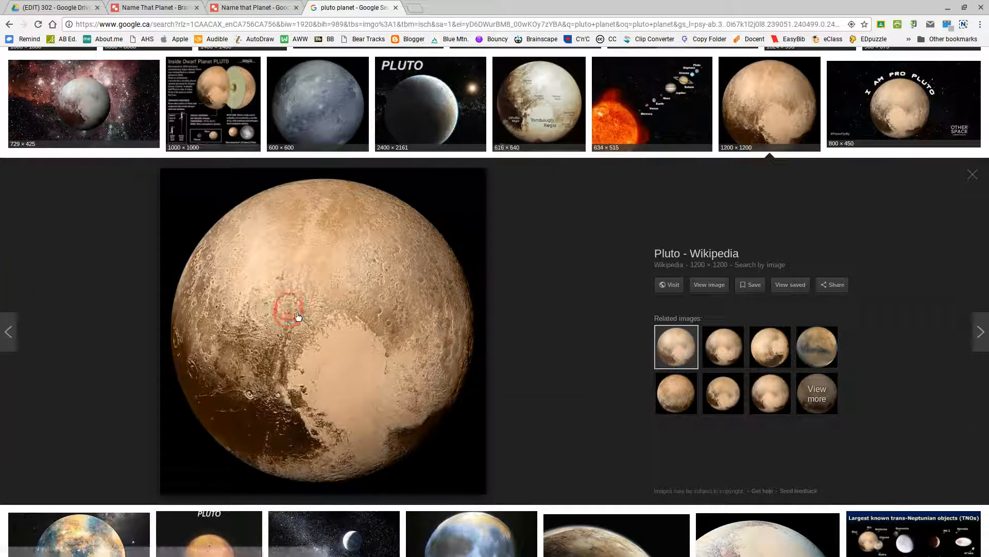
right_click(308, 311)
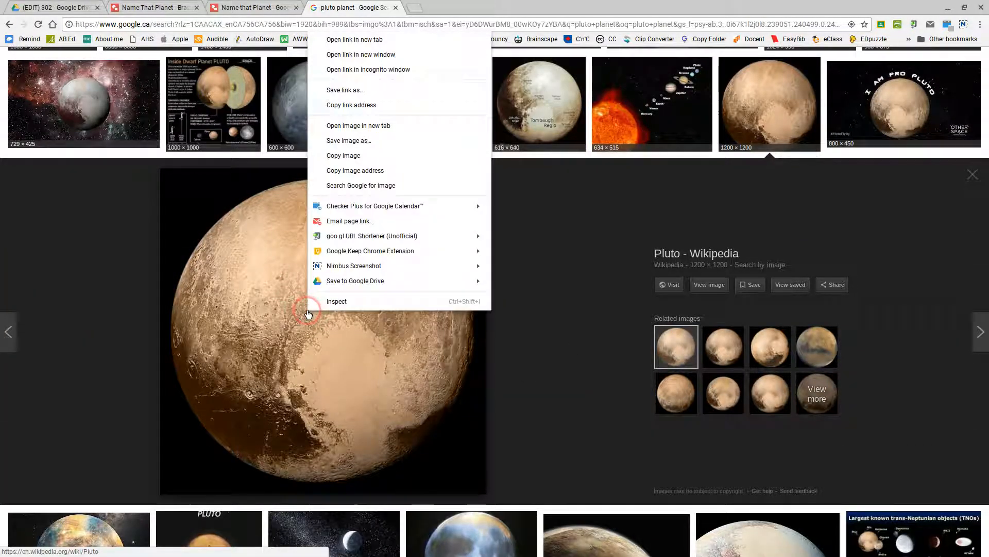
left_click(348, 156)
left_click(152, 7)
left_click(539, 231)
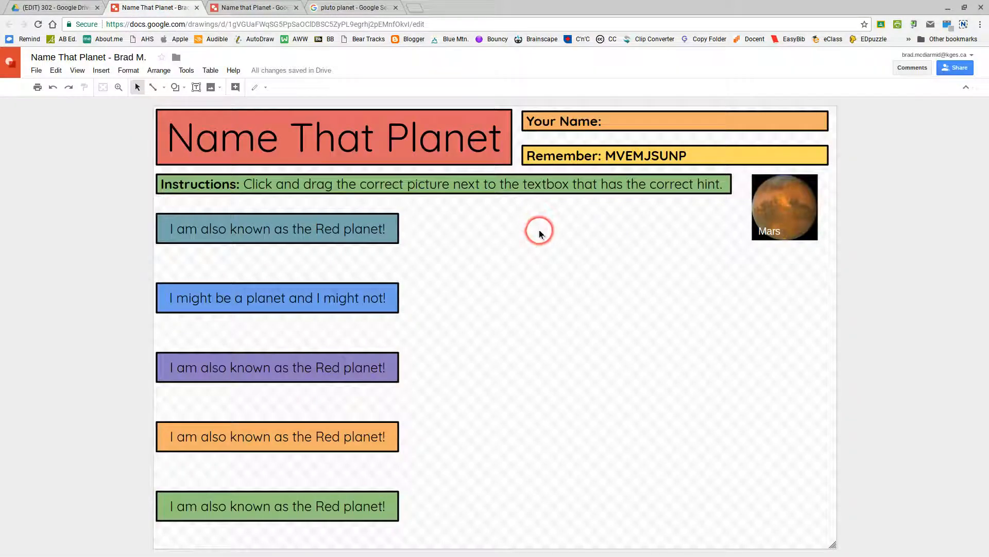
- Paste the Pluto photo and crop a sliver off each of its four edges
right_click(594, 346)
left_click(637, 390)
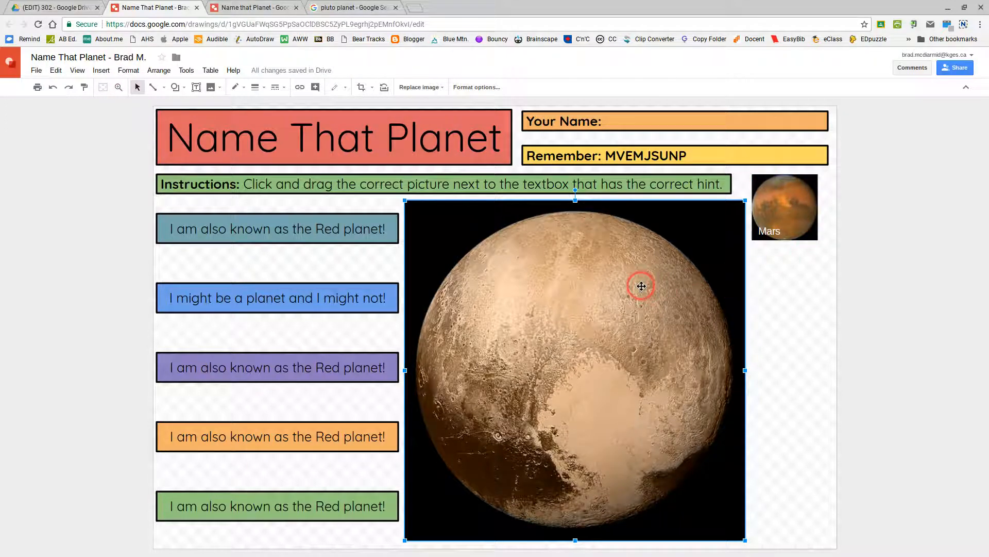
double_click(576, 304)
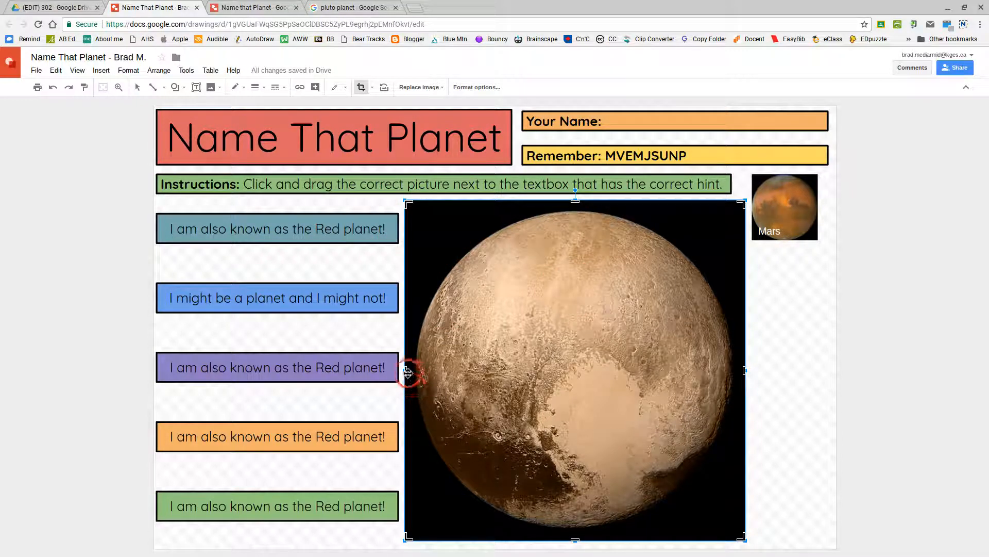
left_click_drag(408, 370, 415, 369)
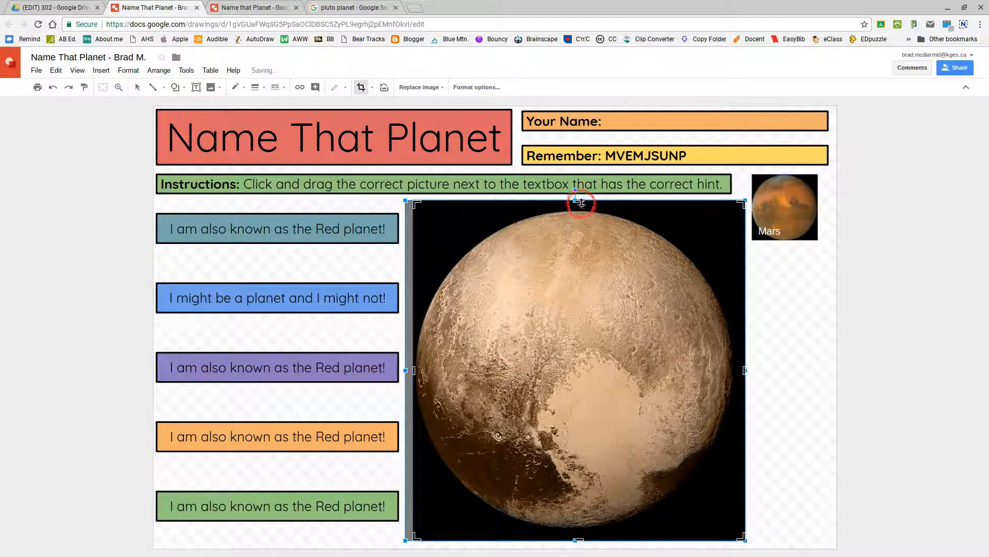
left_click_drag(580, 201, 580, 209)
left_click_drag(743, 375, 736, 375)
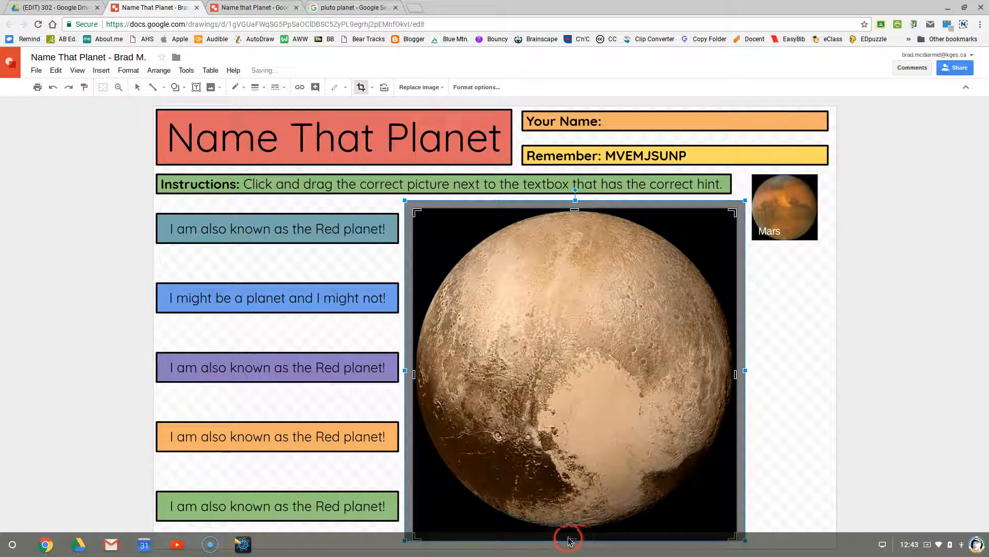
left_click_drag(574, 536, 577, 533)
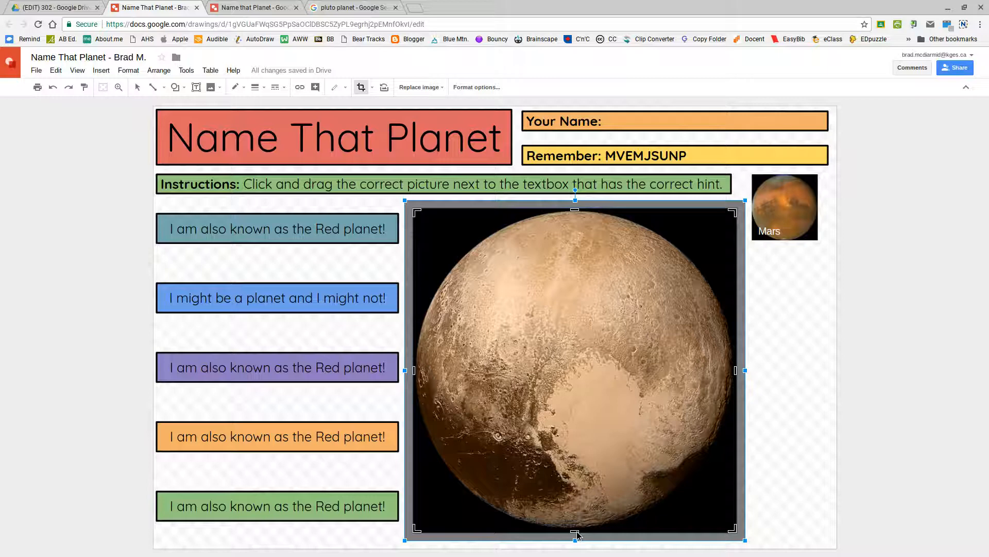
key("Return")
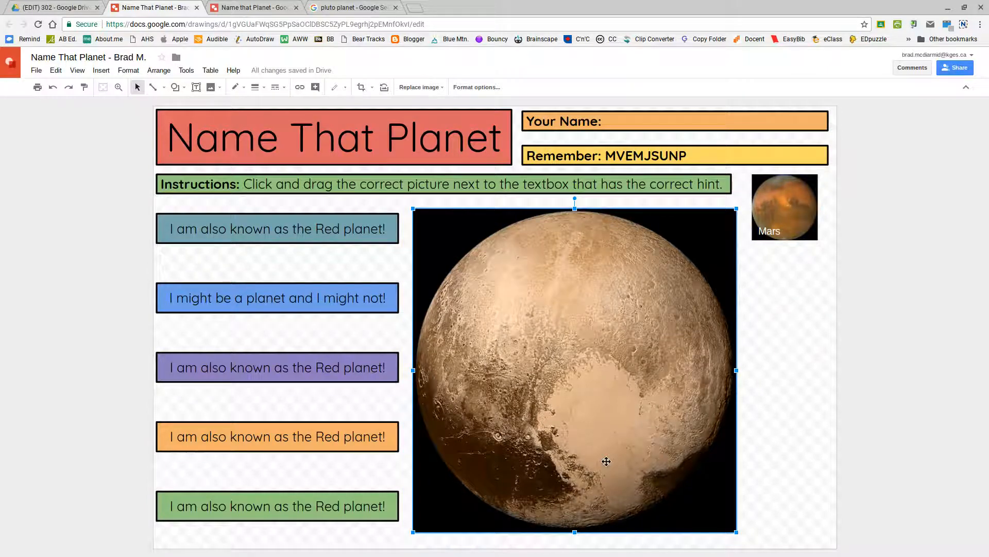
- Shrink the Pluto photo to thumbnail size and place it under the Mars picture
left_click_drag(734, 530, 782, 274)
left_click_drag(813, 303, 794, 305)
left_click(794, 286)
- Space Pluto below Mars, then duplicate the Mars label and nudge the copy onto Pluto
left_click(788, 325)
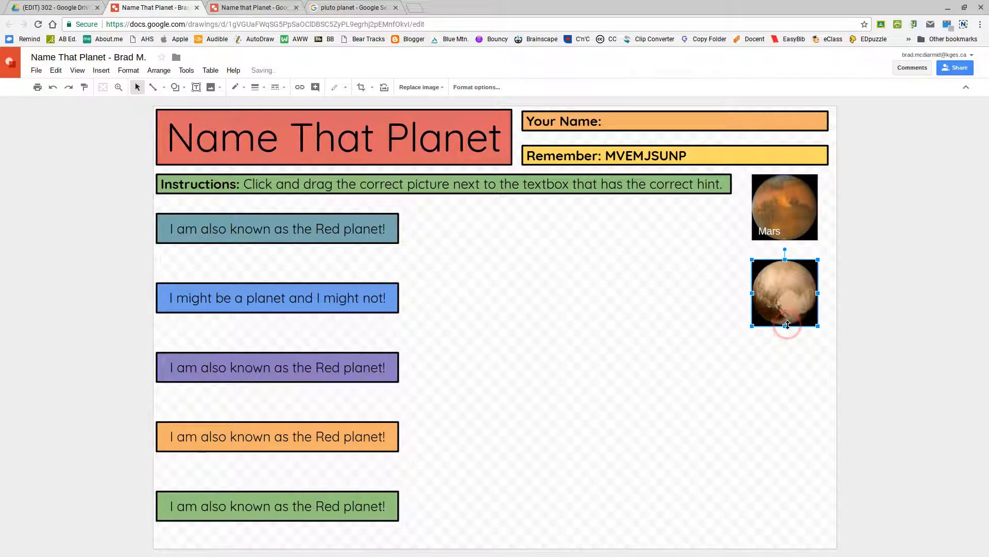
left_click(791, 305)
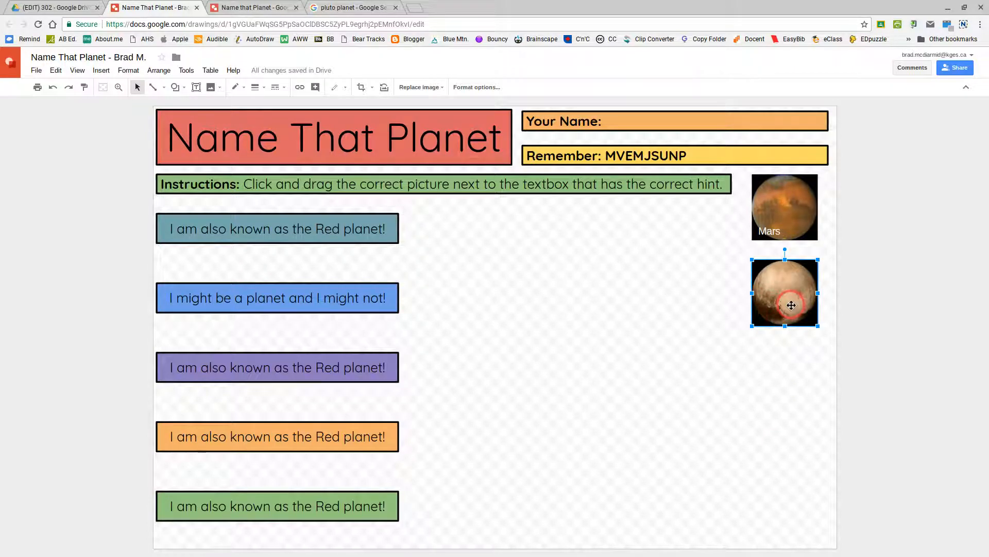
left_click(779, 223)
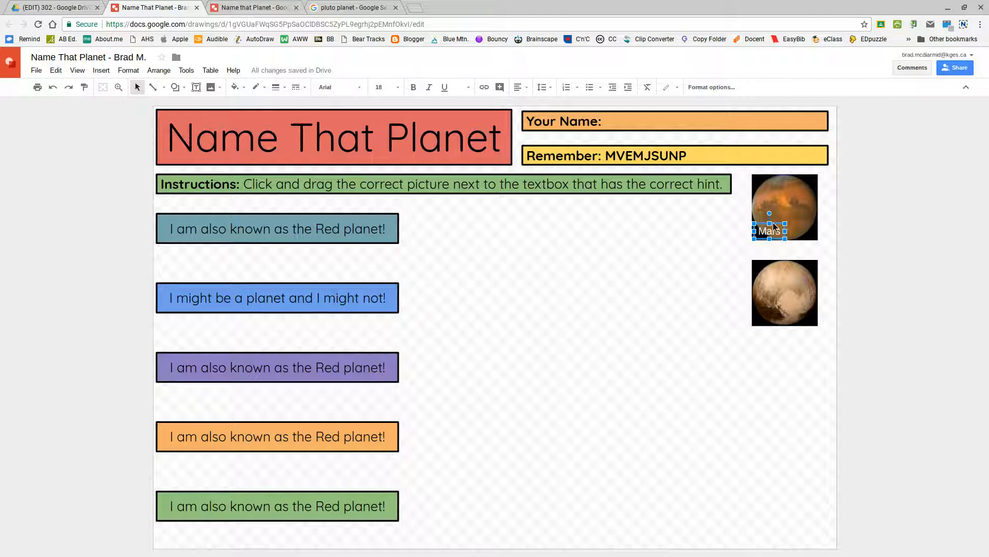
key("ctrl+d")
left_click_drag(775, 226, 766, 309)
key("Left")
key("Up")
key("Right")
key("Right")
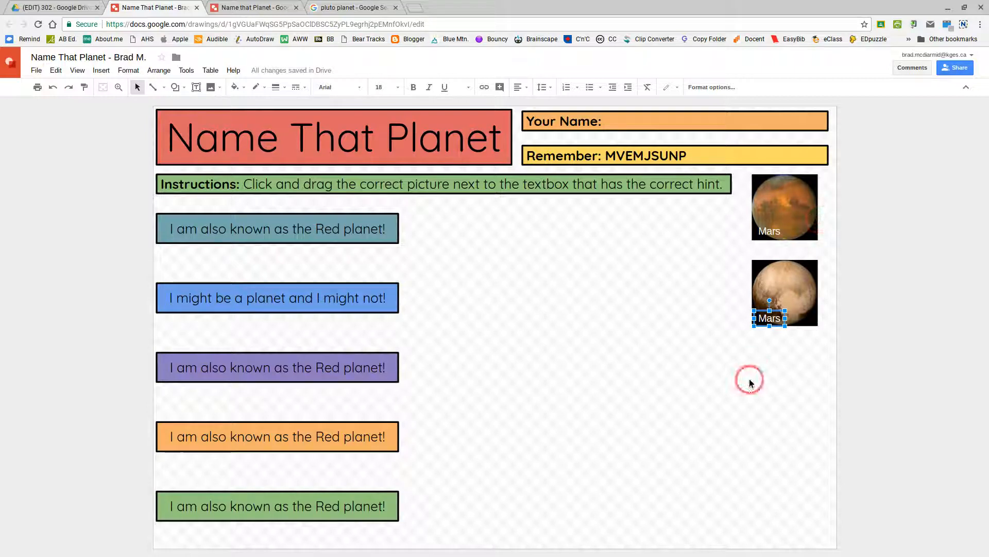
- Change the copied label's text to 'Pluto' and size its box so it fits one line
left_click_drag(785, 318, 794, 317)
left_click(781, 318)
key("Delete")
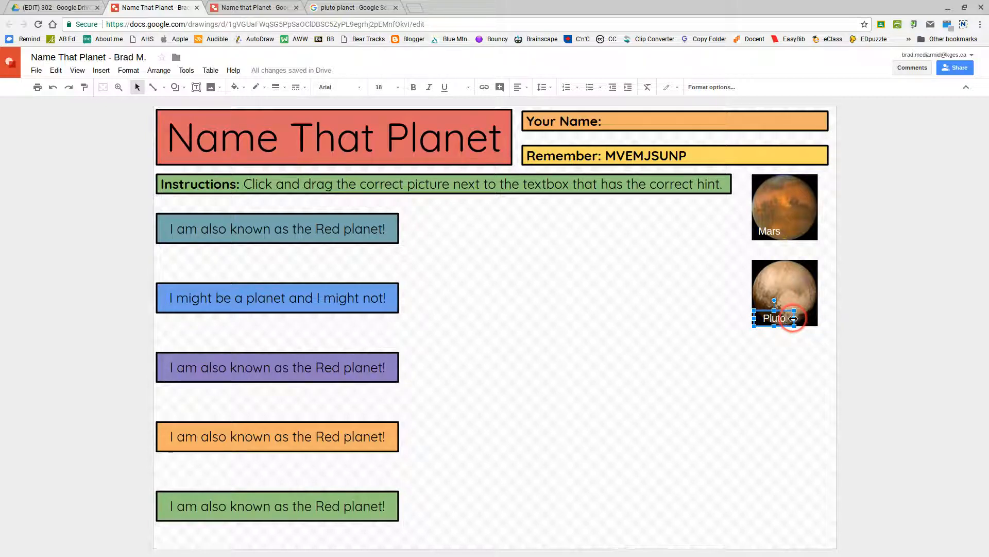
left_click_drag(794, 318, 787, 319)
left_click(789, 319)
left_click_drag(789, 318, 781, 317)
key("ctrl+z")
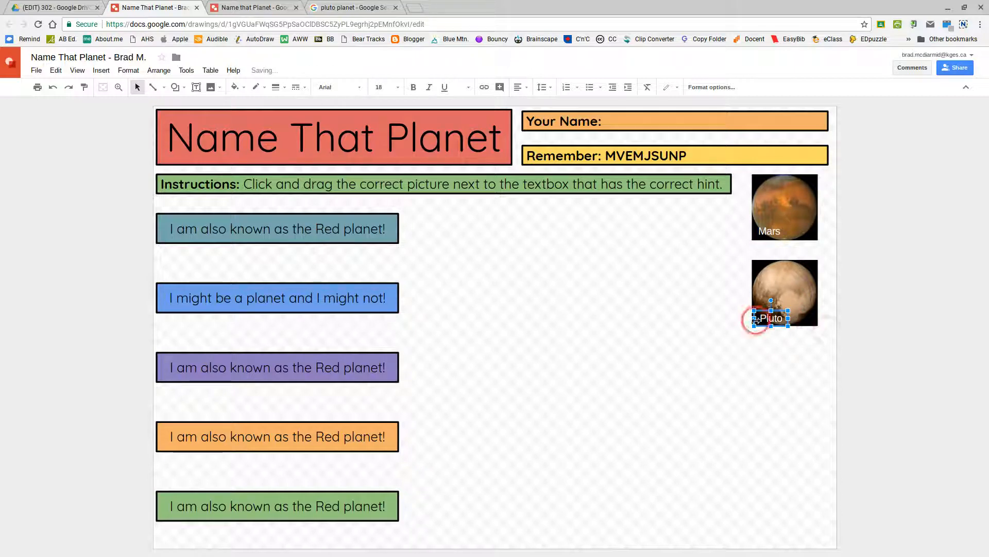
left_click(713, 247)
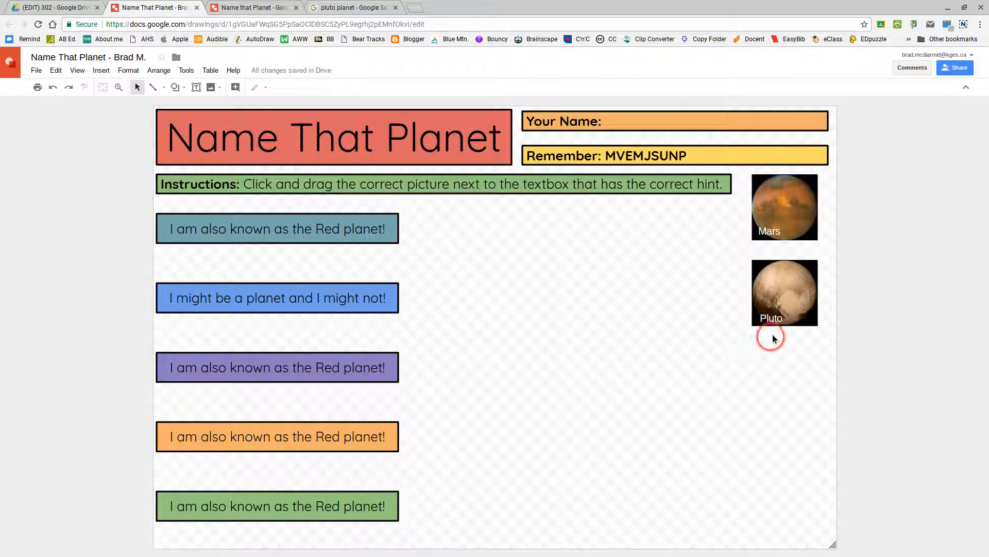
- Select the Pluto photo with its 'Pluto' label and group them via the right-click menu
left_click(765, 314)
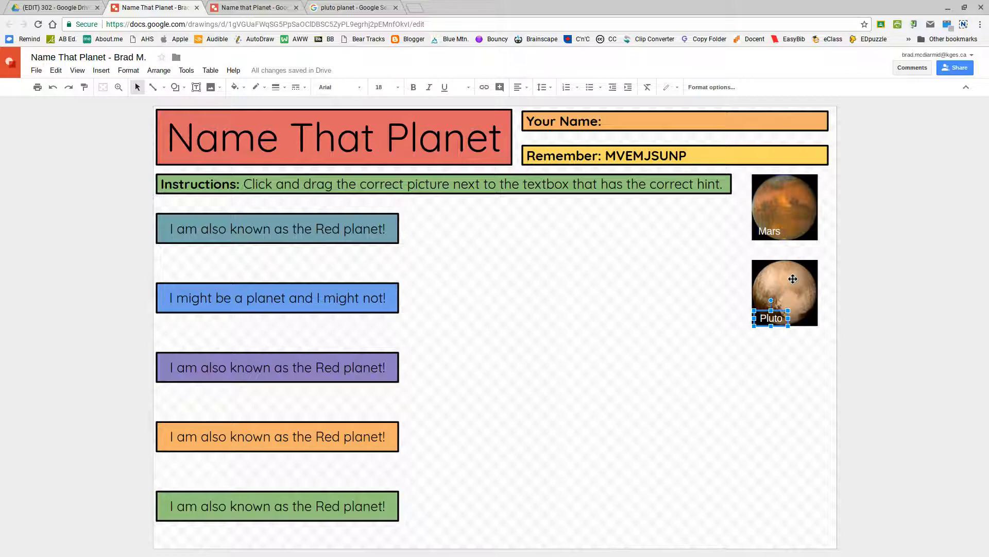
left_click_drag(793, 282, 765, 314)
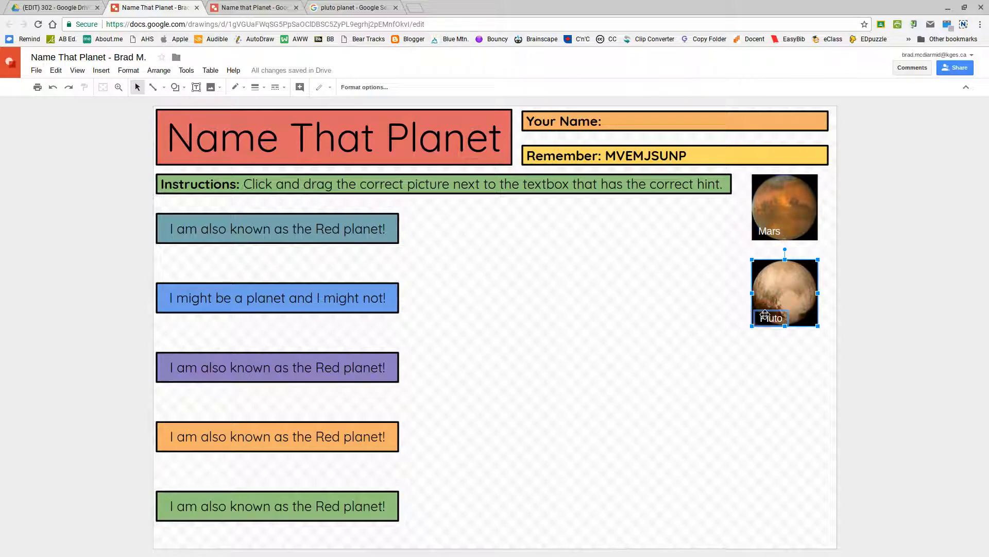
left_click(159, 71)
left_click(169, 194)
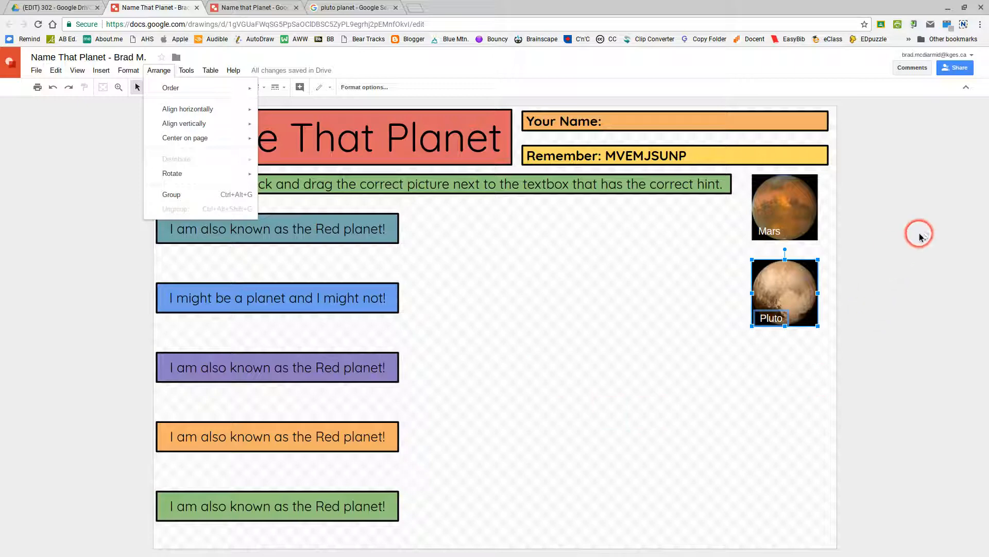
left_click(923, 233)
left_click(809, 285)
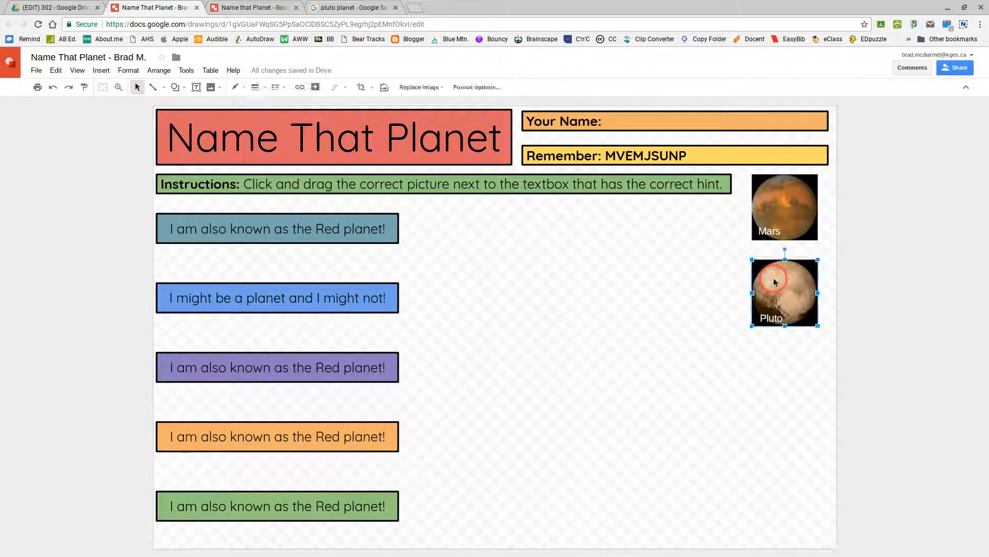
left_click(771, 319)
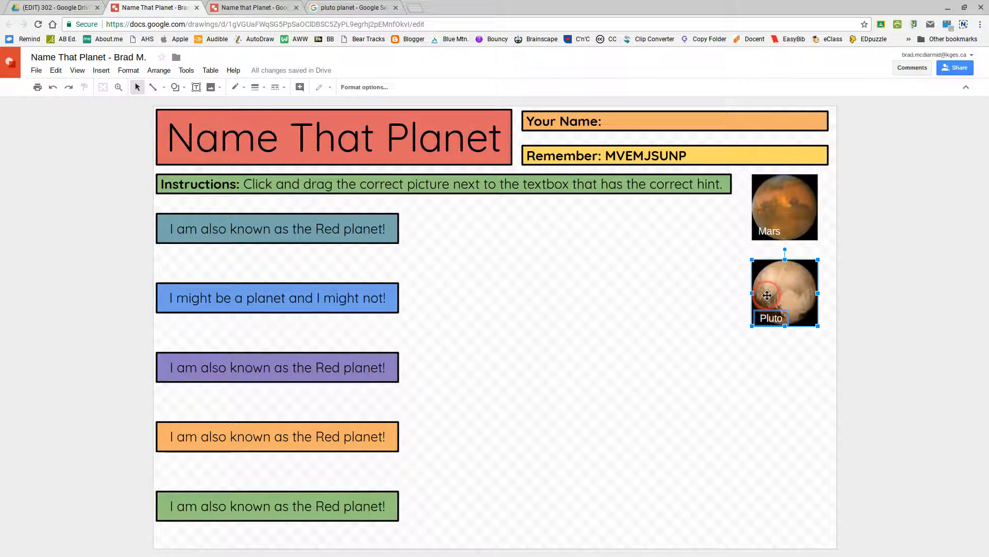
right_click(773, 288)
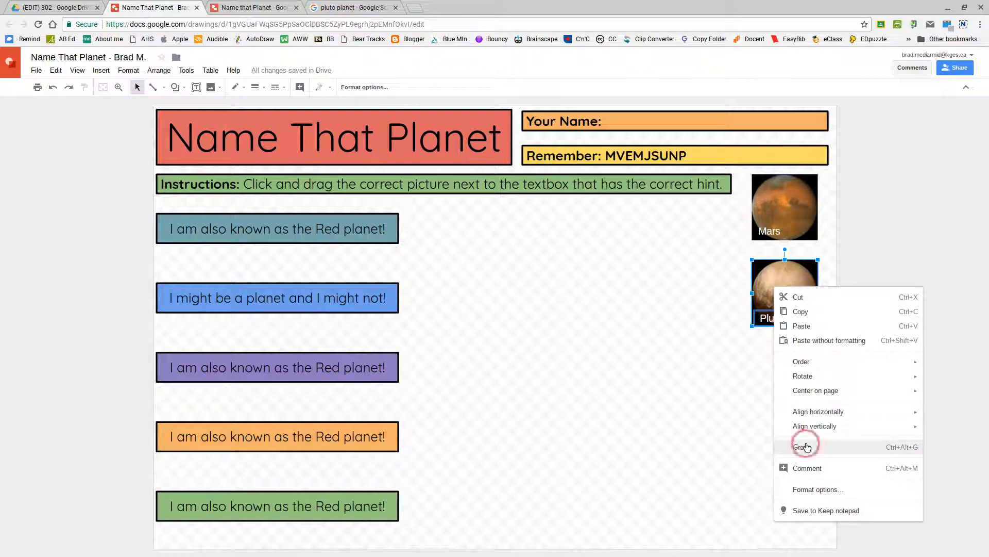
mouse_move(811, 362)
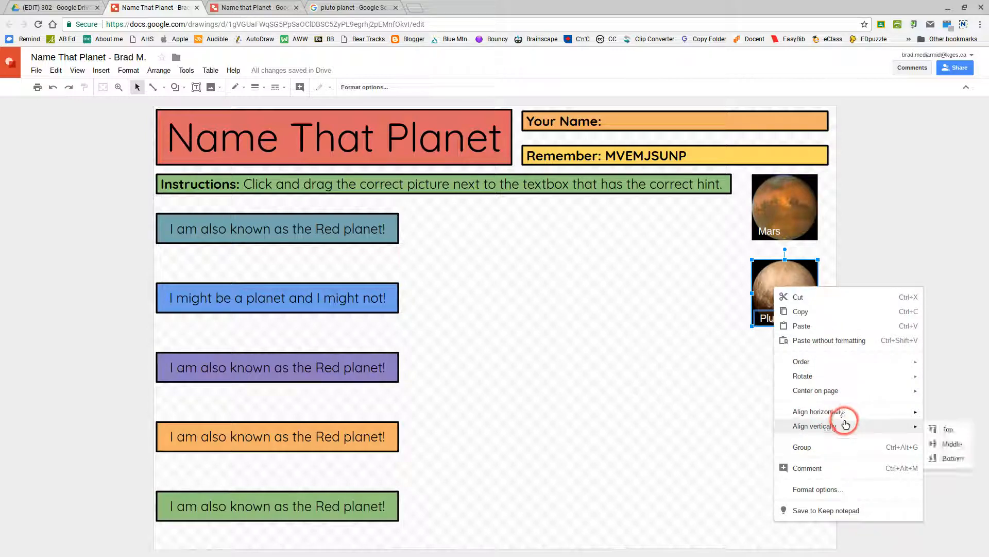
left_click(800, 448)
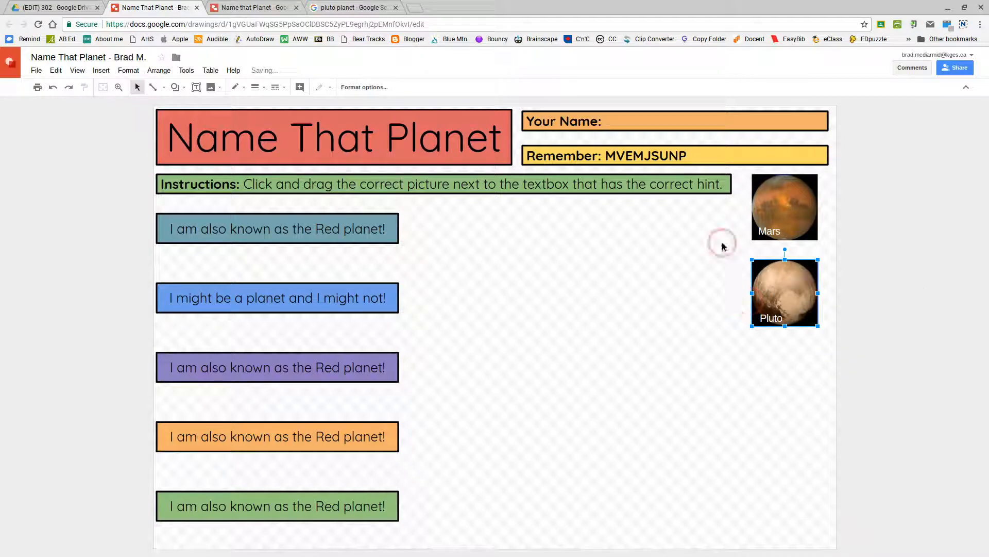
- Drag the Pluto group toward the bottom-right and undo the accidental Mars move
left_click_drag(760, 299, 798, 491)
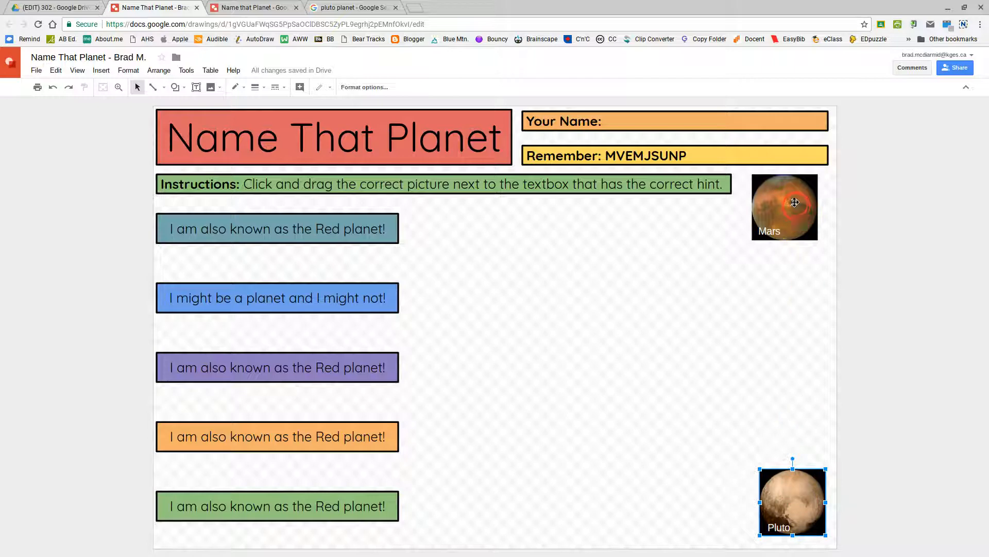
left_click(774, 407)
left_click(787, 235)
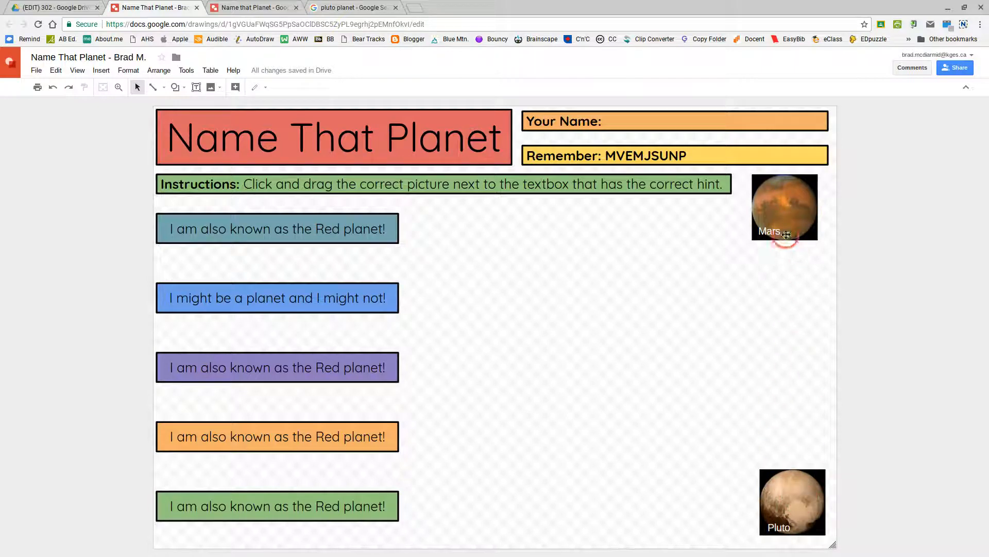
left_click_drag(795, 496, 542, 289)
left_click(530, 268)
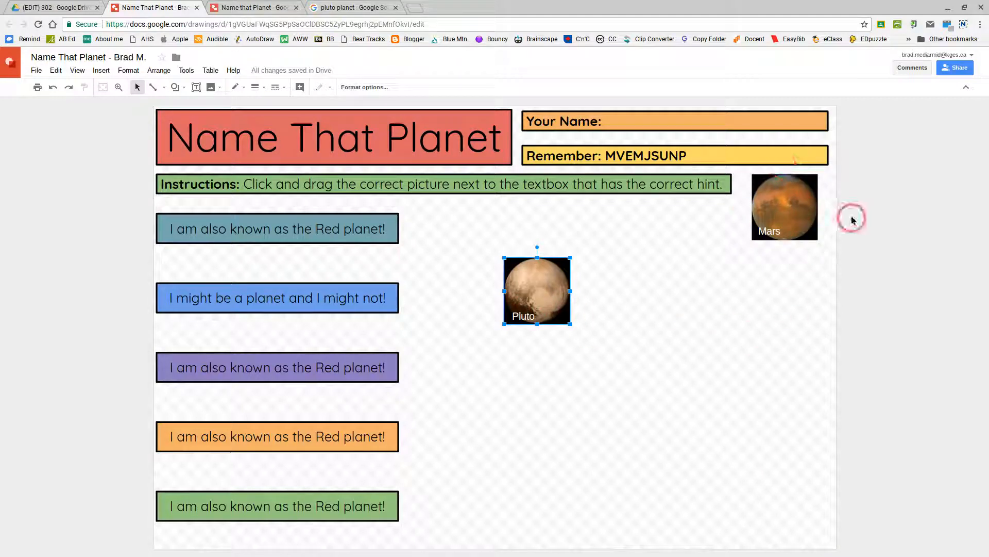
left_click_drag(782, 196, 557, 408)
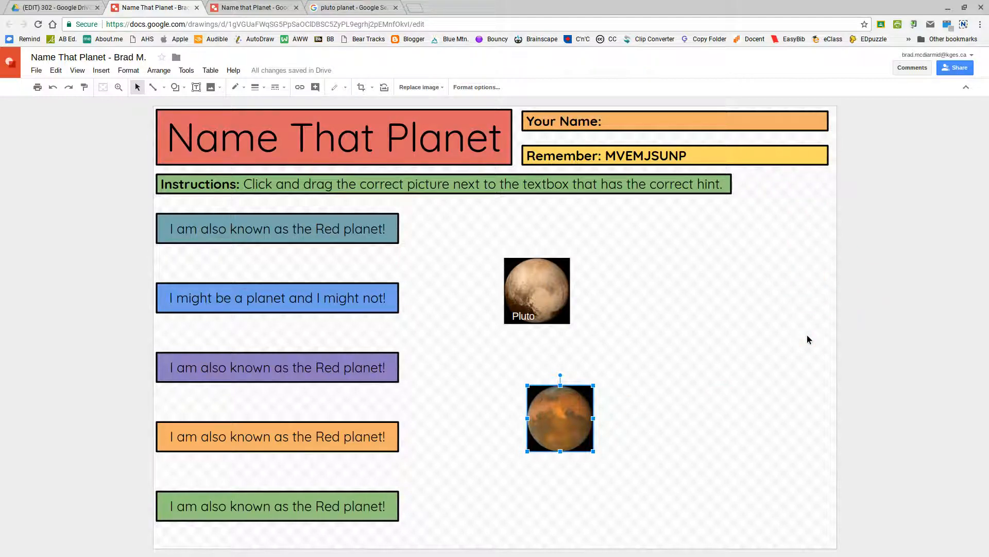
key("ctrl+z")
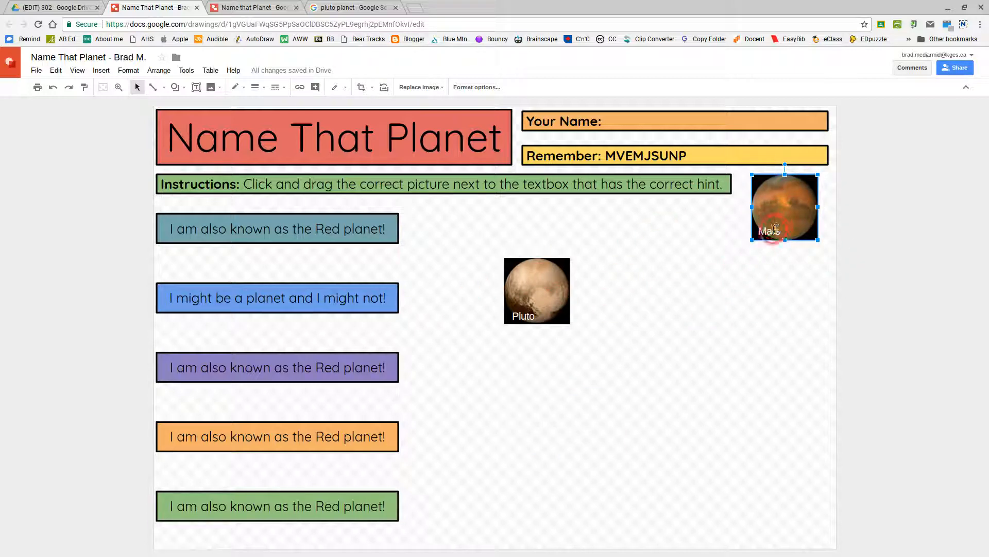
- Line Pluto up at the right edge directly beneath Mars using the snap guides
left_click(547, 270)
left_click_drag(809, 501, 796, 366)
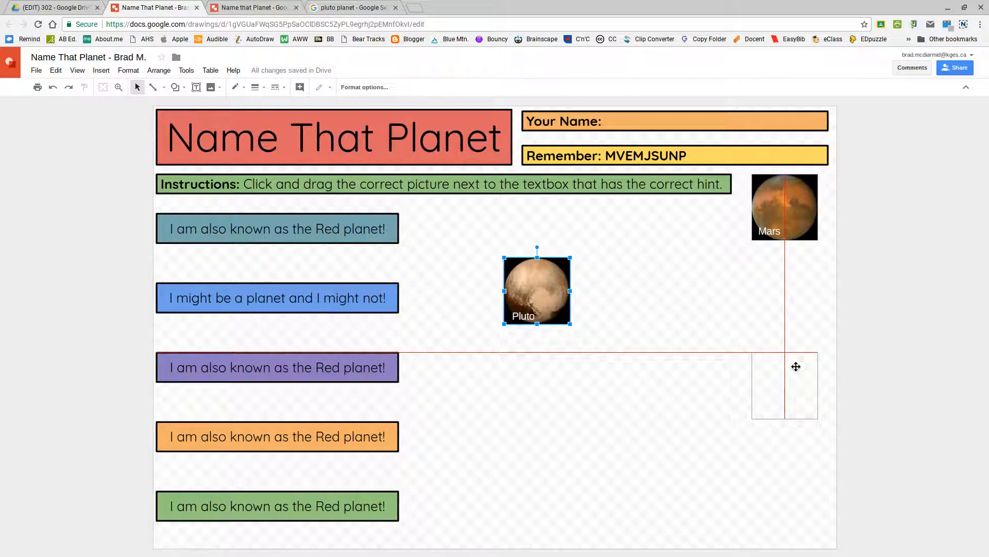
left_click_drag(796, 366, 796, 366)
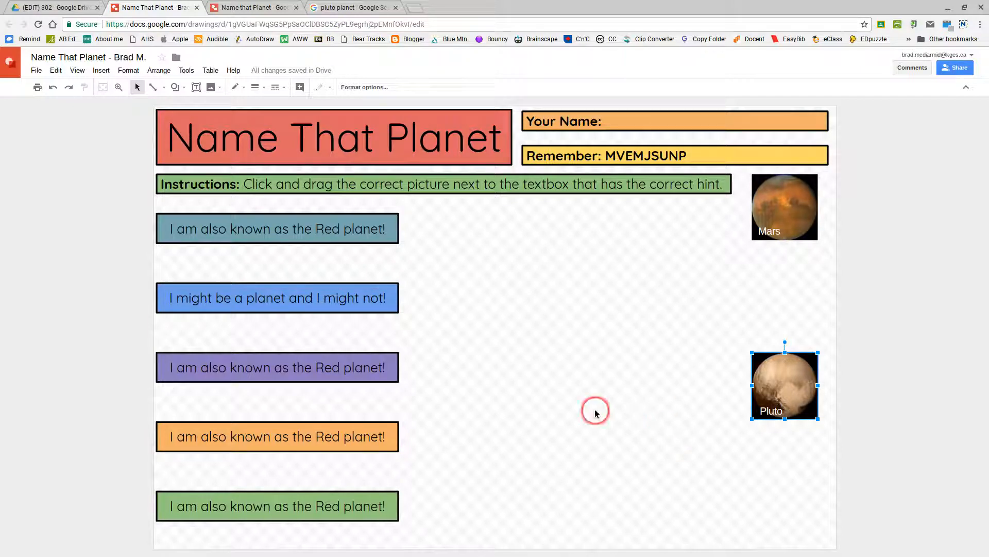
- View the finished Name that Planet example in the third tab, then return to the working drawing
left_click(256, 6)
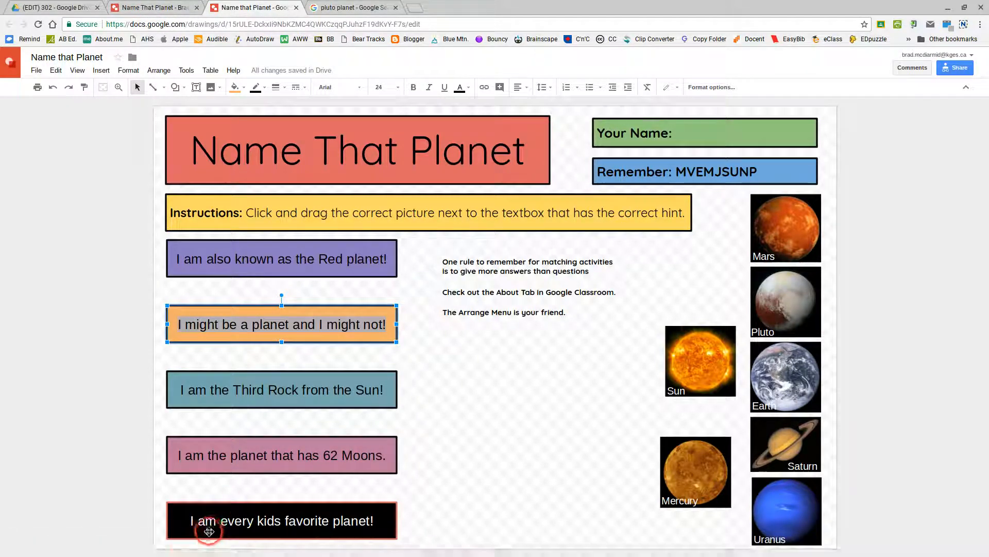
mouse_move(204, 553)
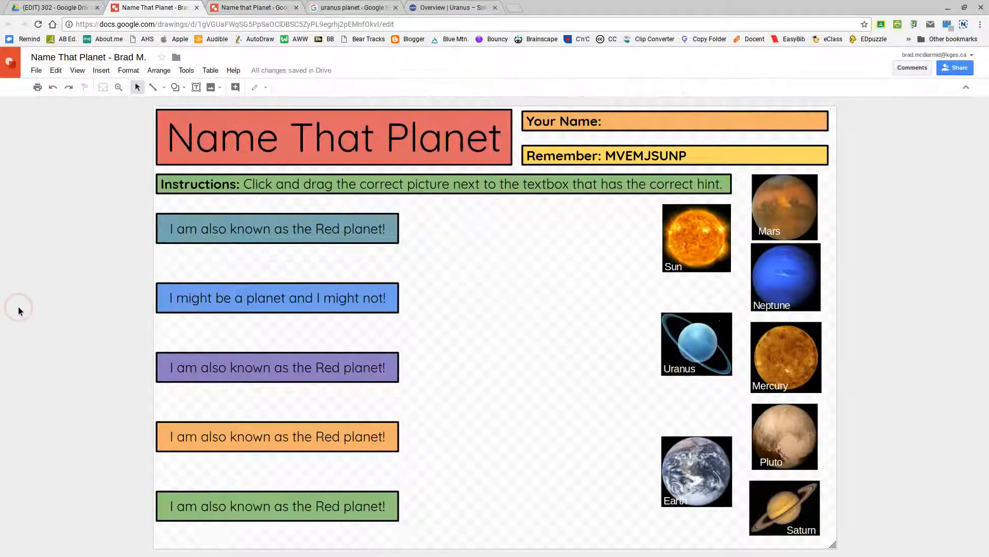
left_click(444, 519)
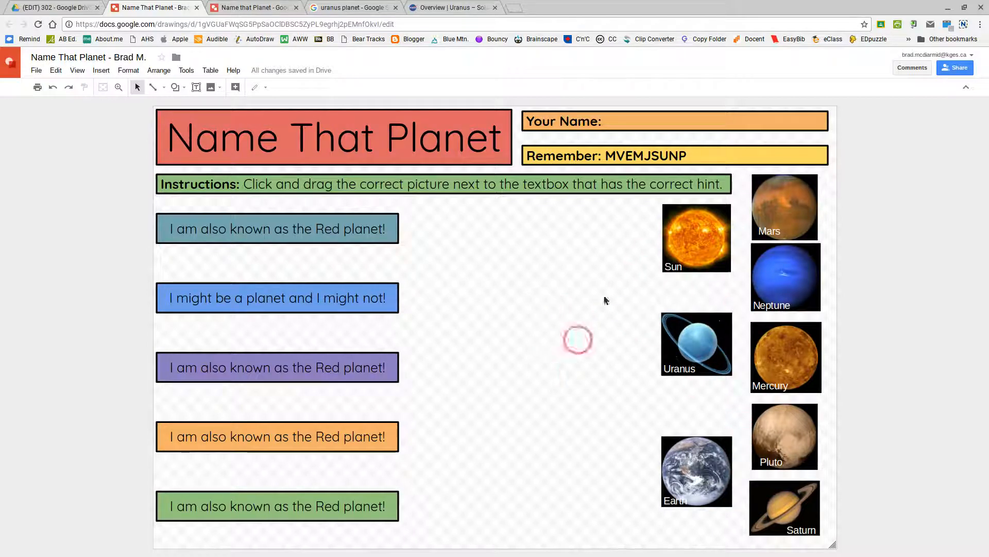
- Select the Uranus, Earth and Mars pictures and the Mars label in turn
left_click(695, 338)
left_click(699, 460)
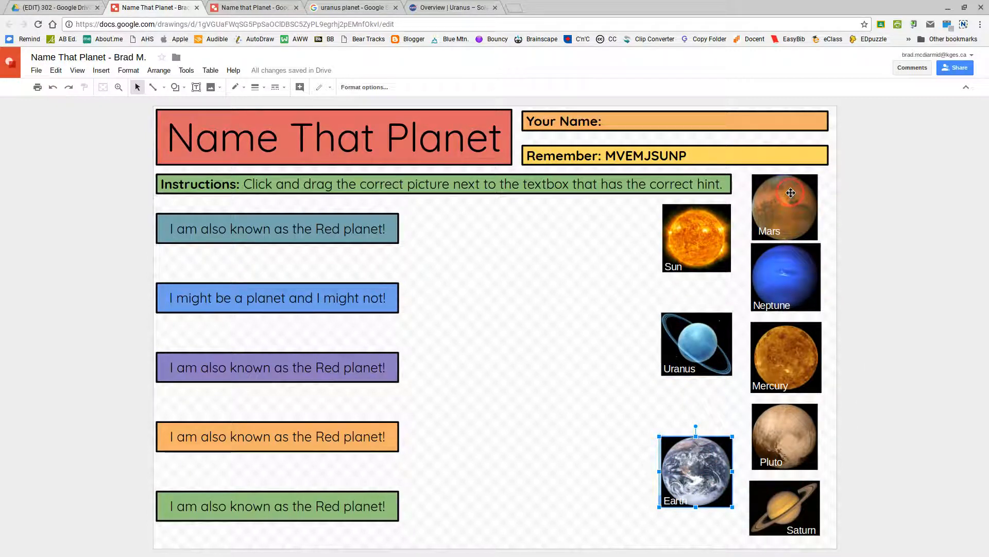
left_click(791, 193)
left_click(772, 230)
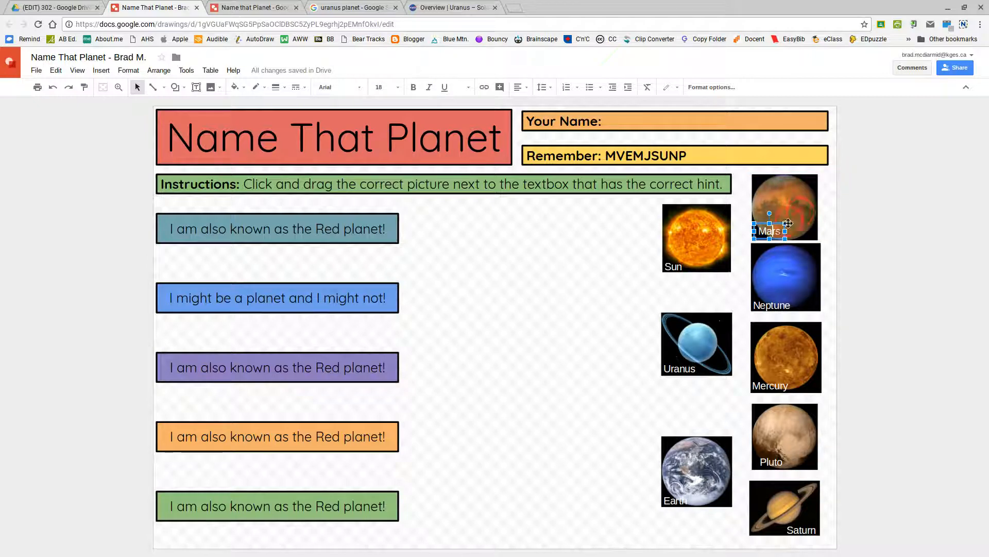
- Group the Mars picture with its label and test-drag it, undoing the move
left_click(791, 196)
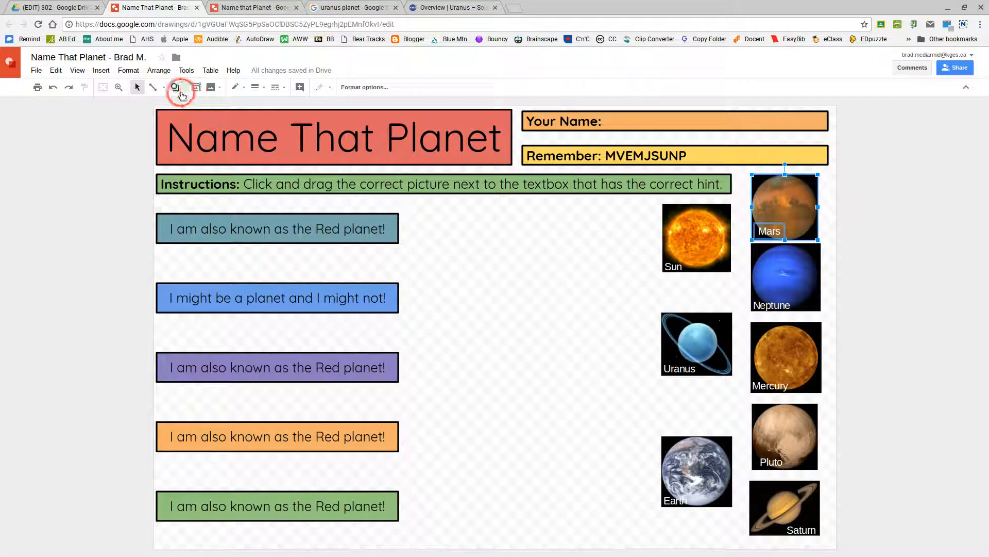
left_click(159, 70)
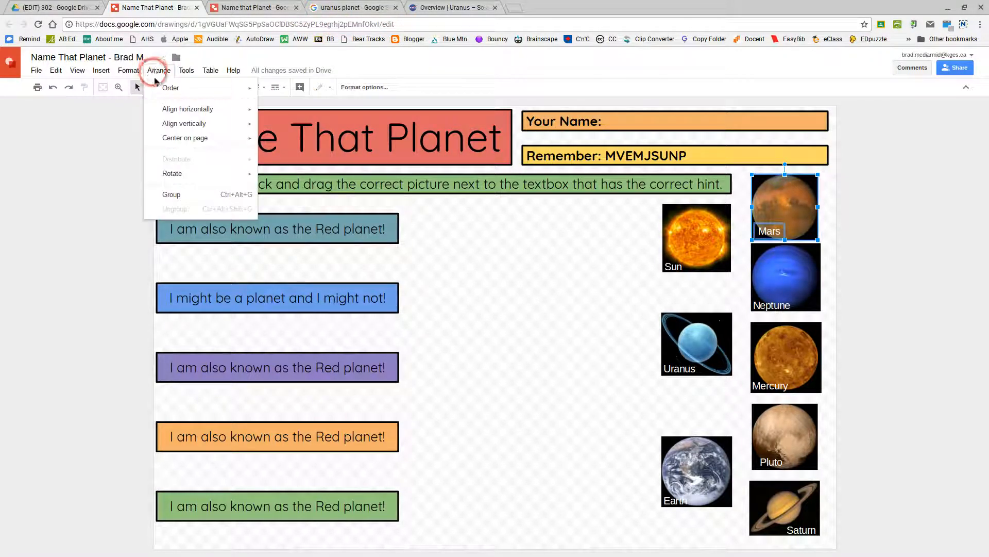
left_click(176, 195)
left_click(485, 307)
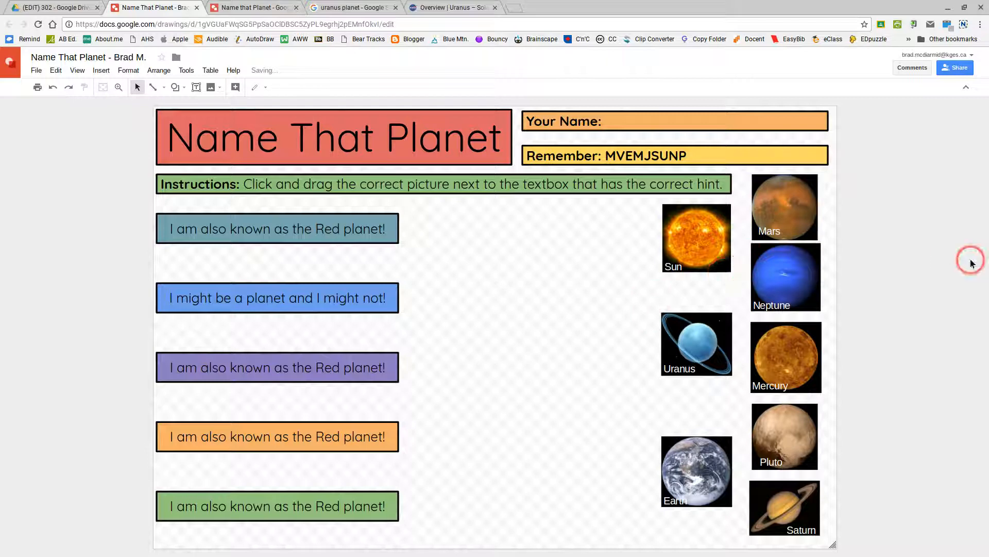
left_click_drag(785, 214, 540, 263)
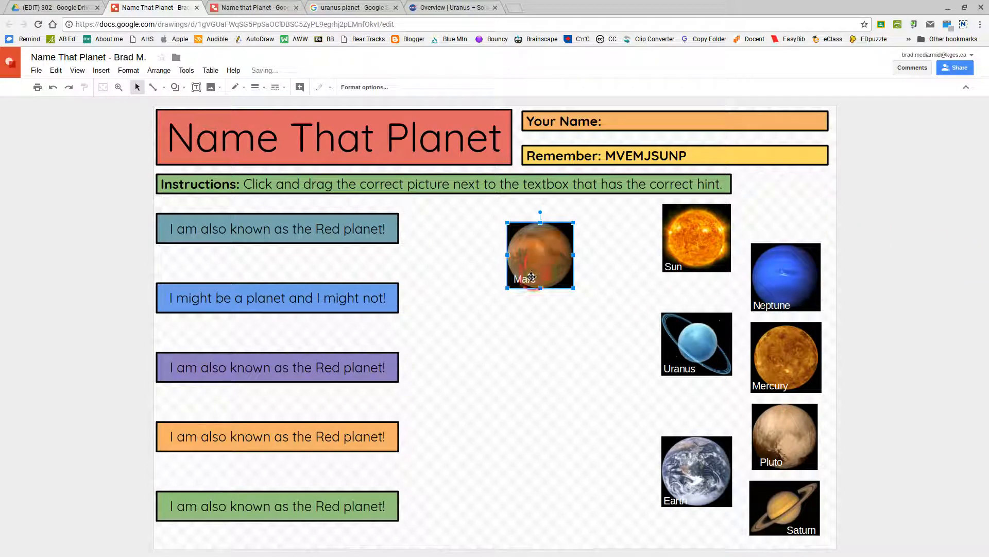
left_click(540, 252)
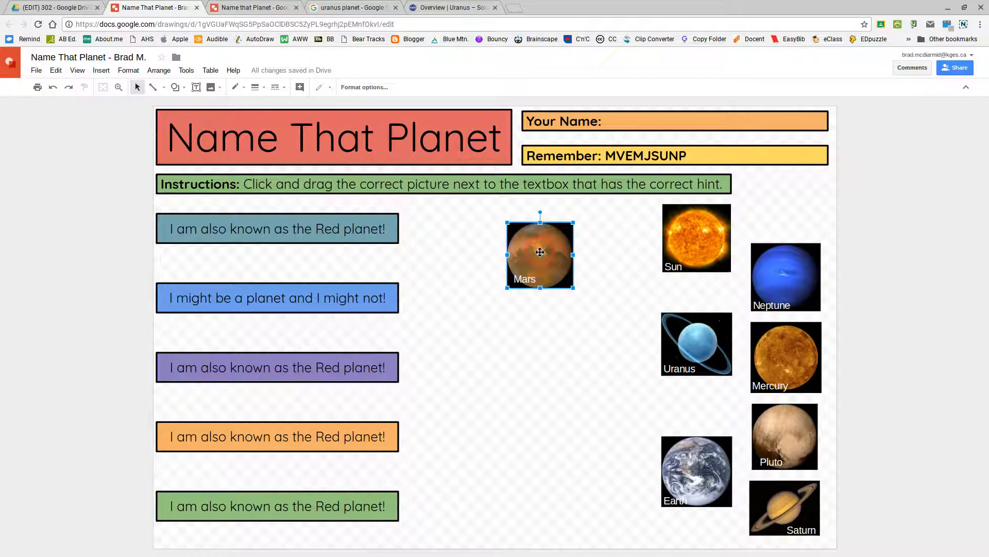
key("ctrl+z")
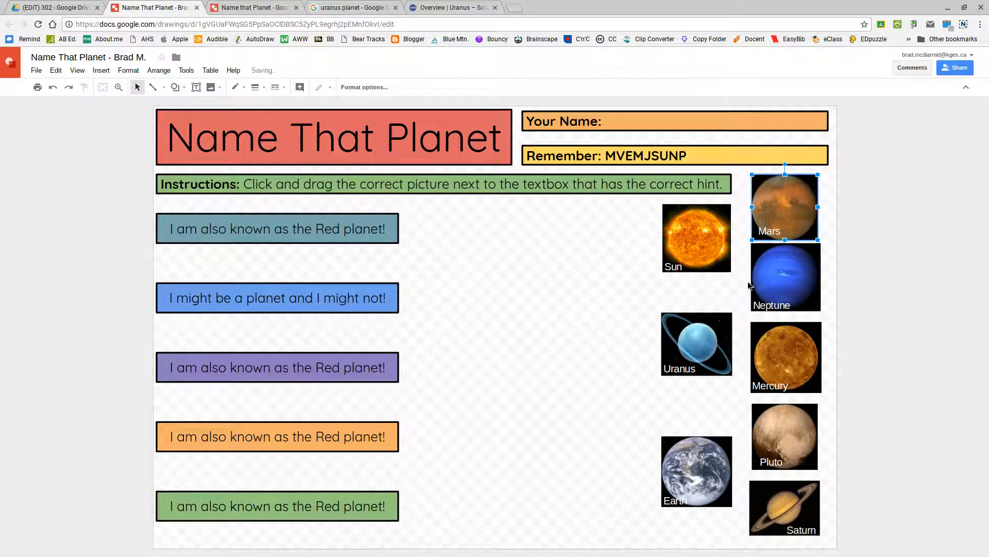
- Undo a trial Neptune move and an accidental Mars resize, leaving Mars selected
left_click_drag(774, 276, 581, 254)
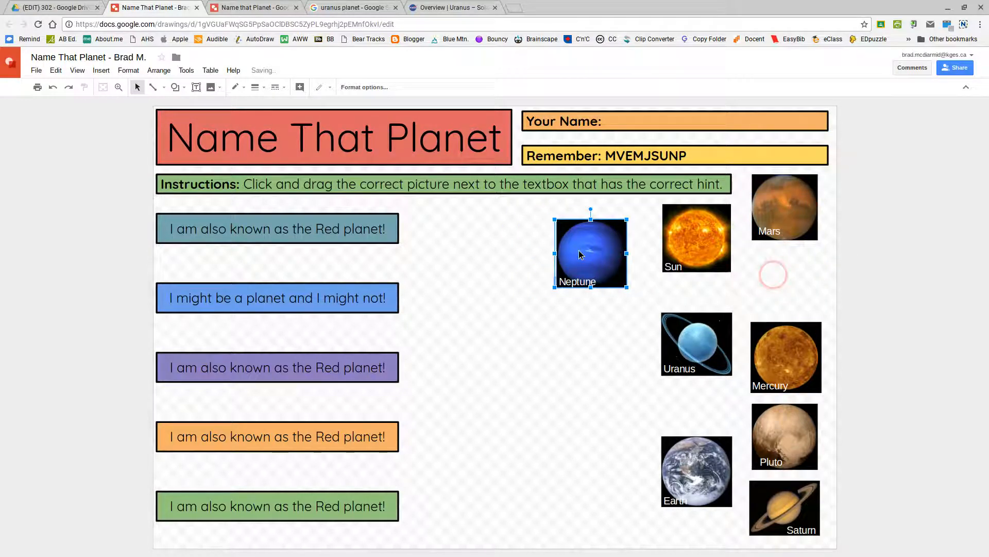
key("ctrl+z")
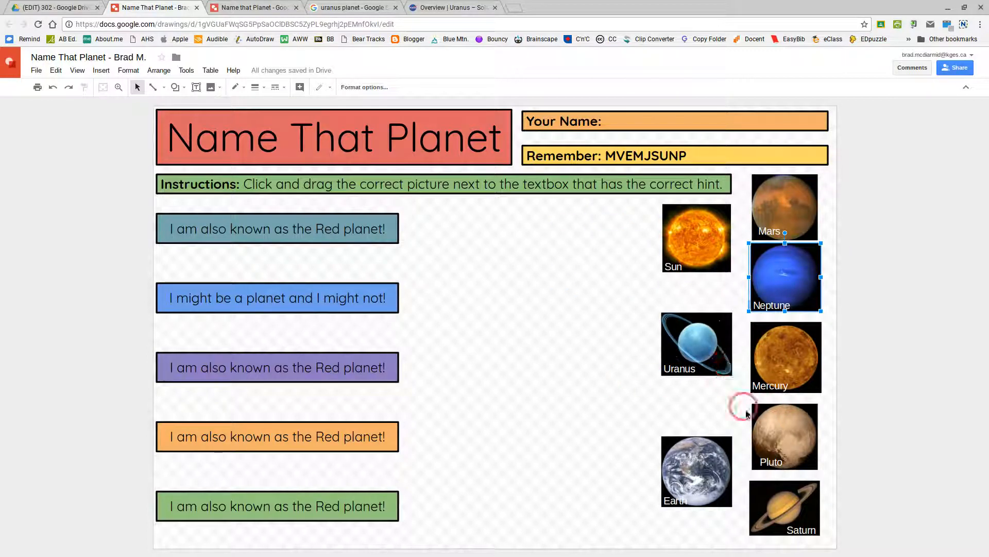
left_click(828, 178)
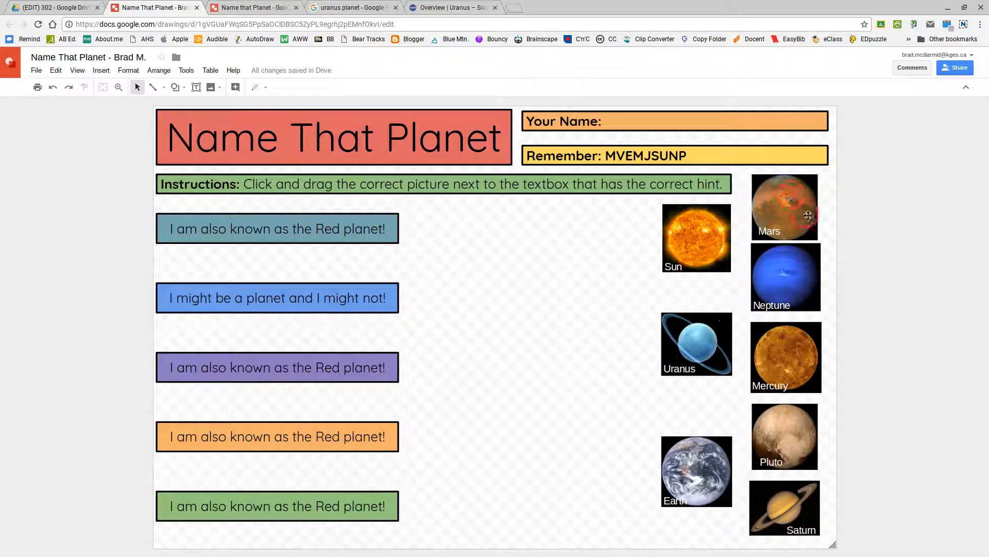
left_click(808, 216)
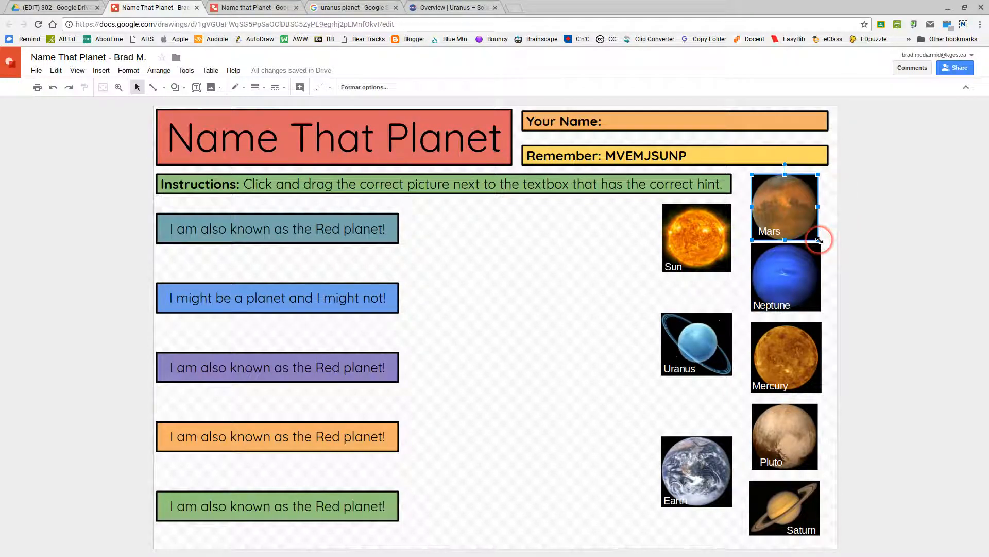
left_click_drag(820, 241, 823, 241)
left_click(886, 241)
key("ctrl+z")
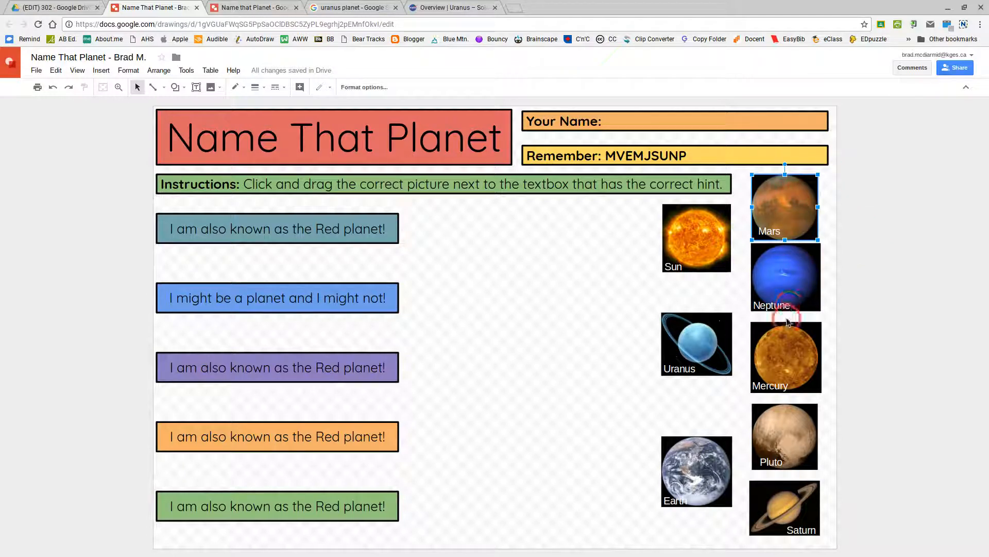
- Add Neptune, Mercury, Pluto and Saturn to the Mars selection
left_click(809, 277, "shift")
left_click(794, 385, "shift")
left_click(794, 436, "shift")
left_click(808, 532, "shift")
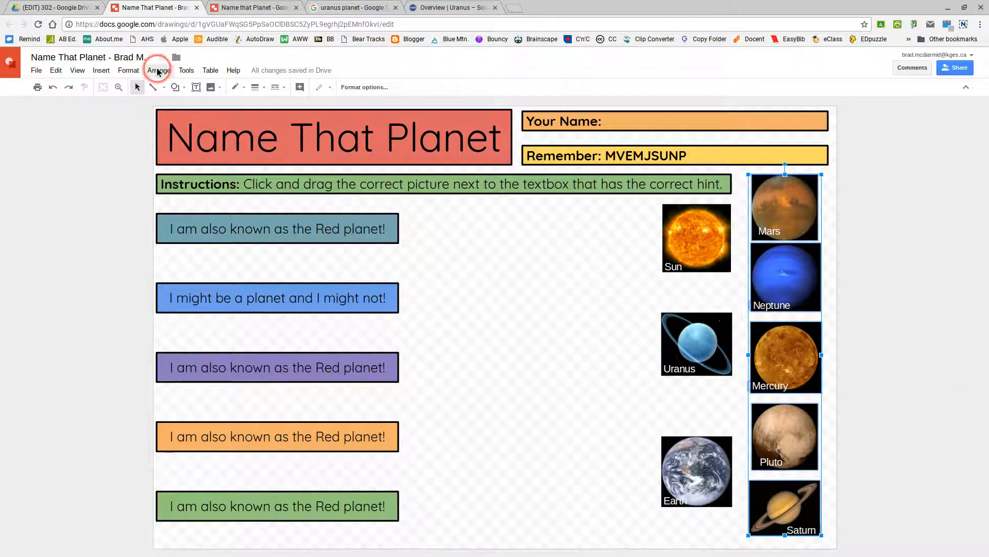
- Distribute the selected right-column planets vertically with Arrange > Distribute
left_click(158, 70)
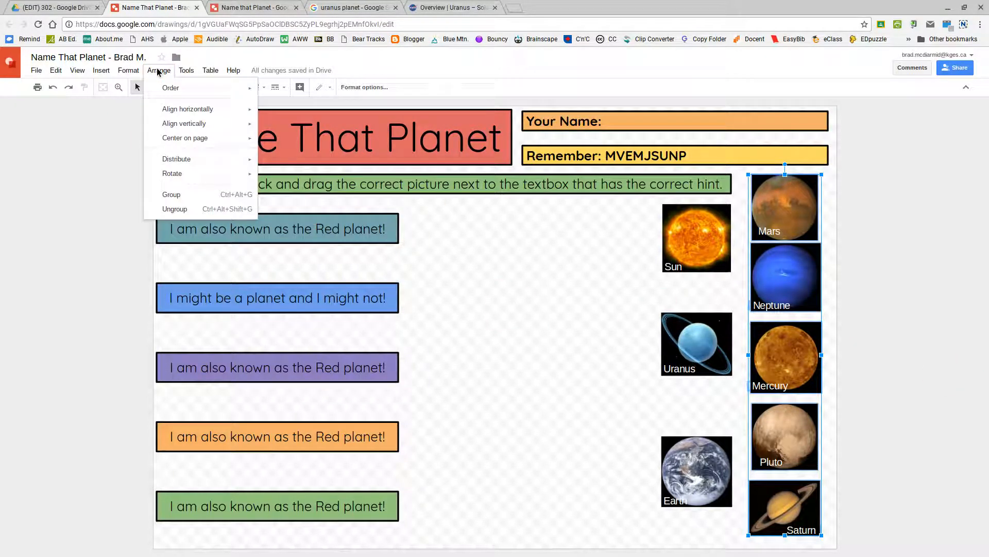
left_click(174, 158)
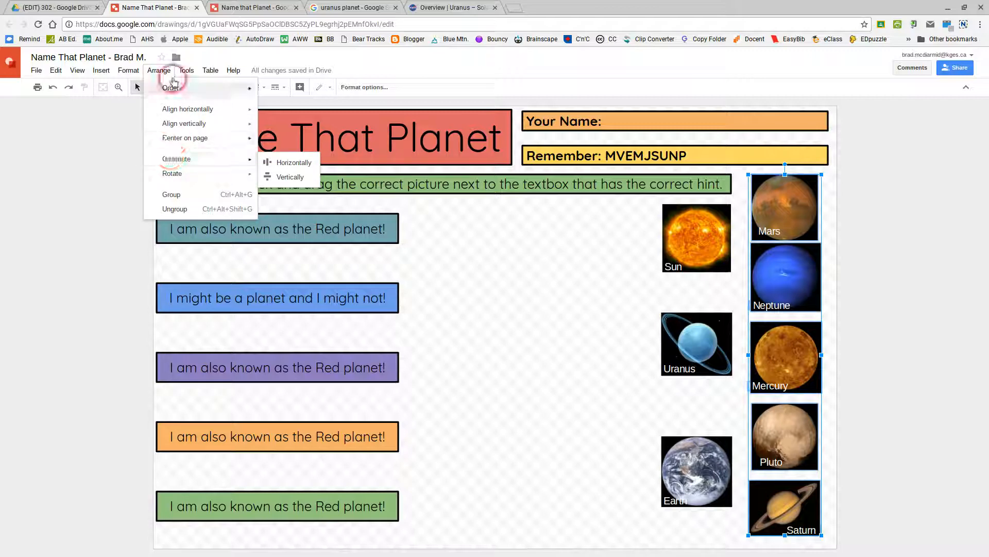
left_click(176, 158)
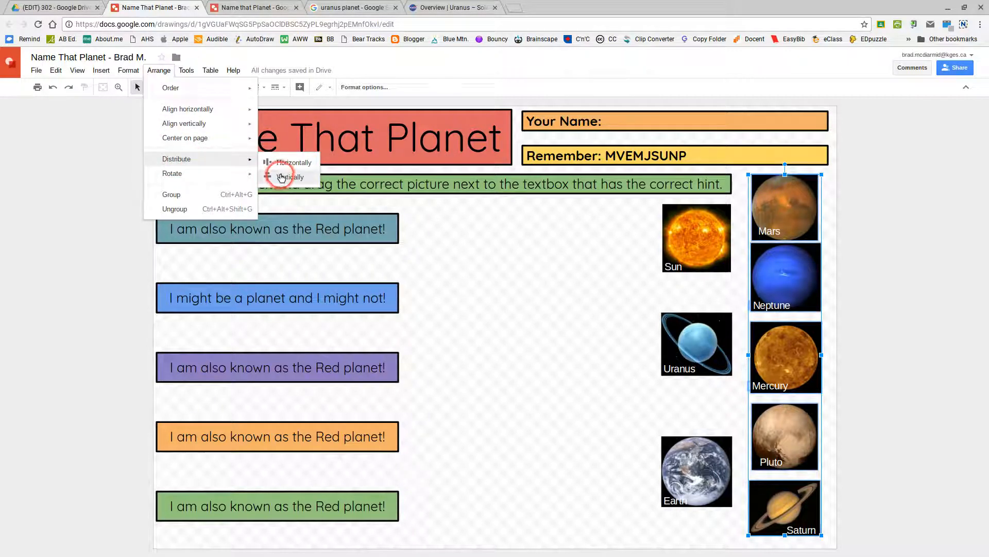
left_click(280, 178)
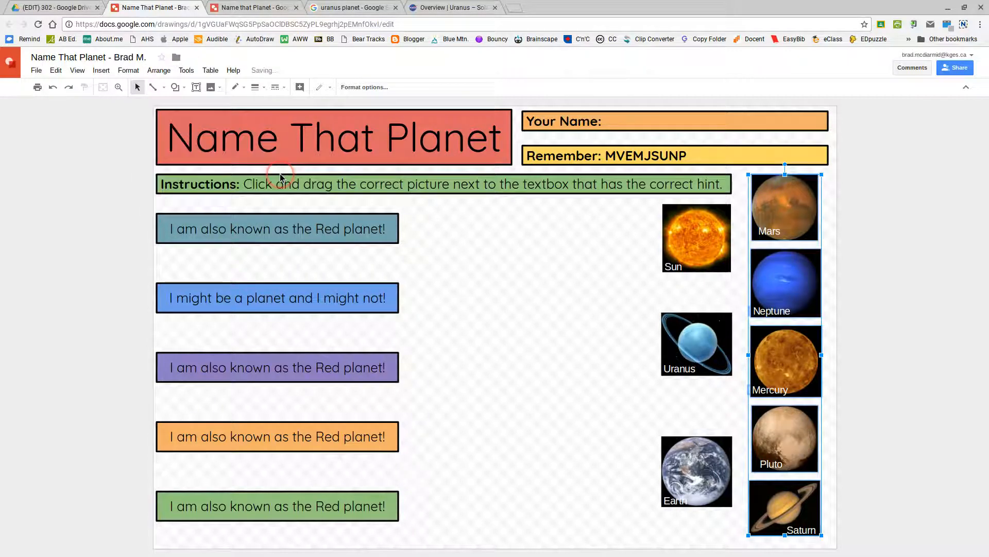
left_click(685, 411)
- Distribute Sun, Uranus and Earth vertically, then view the finished example drawing
left_click_drag(627, 219, 713, 494)
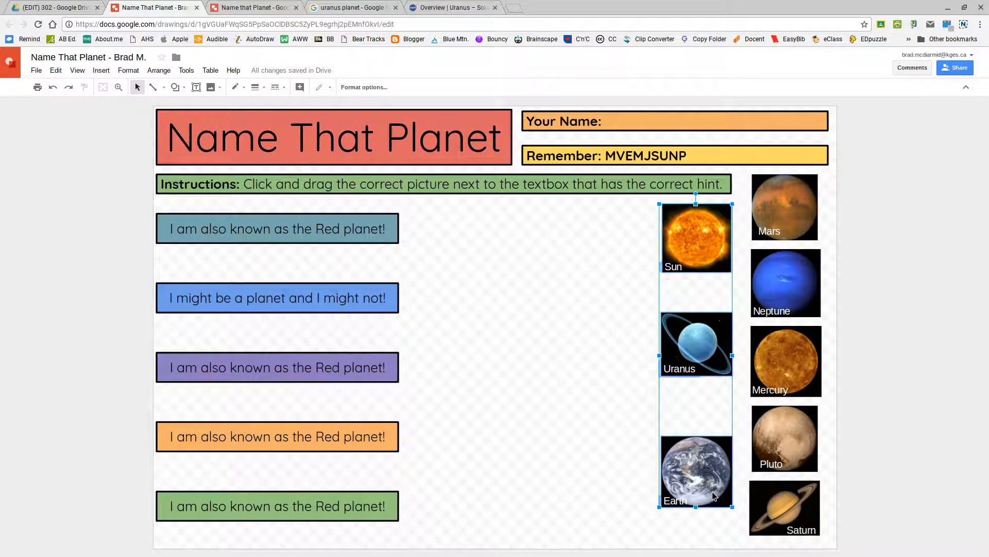
left_click(158, 70)
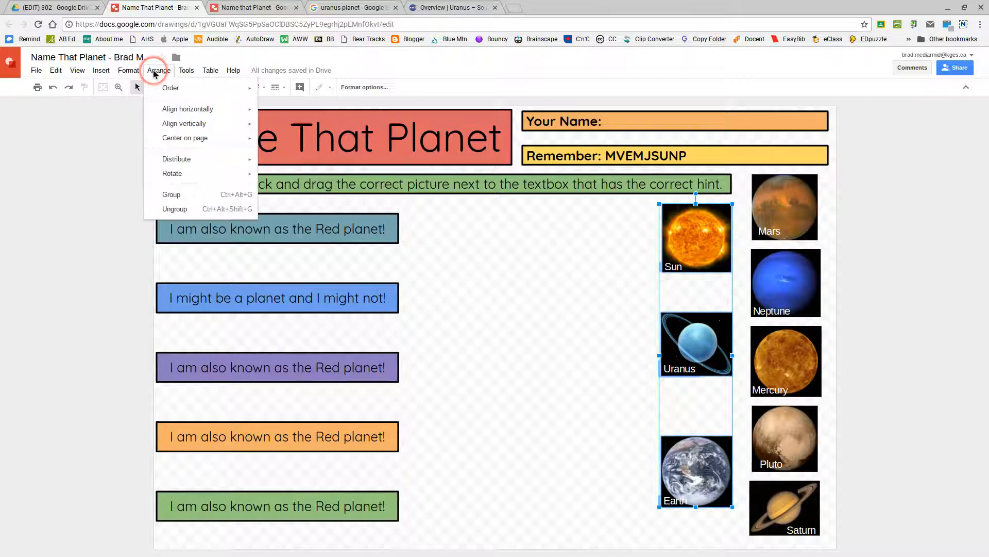
mouse_move(205, 159)
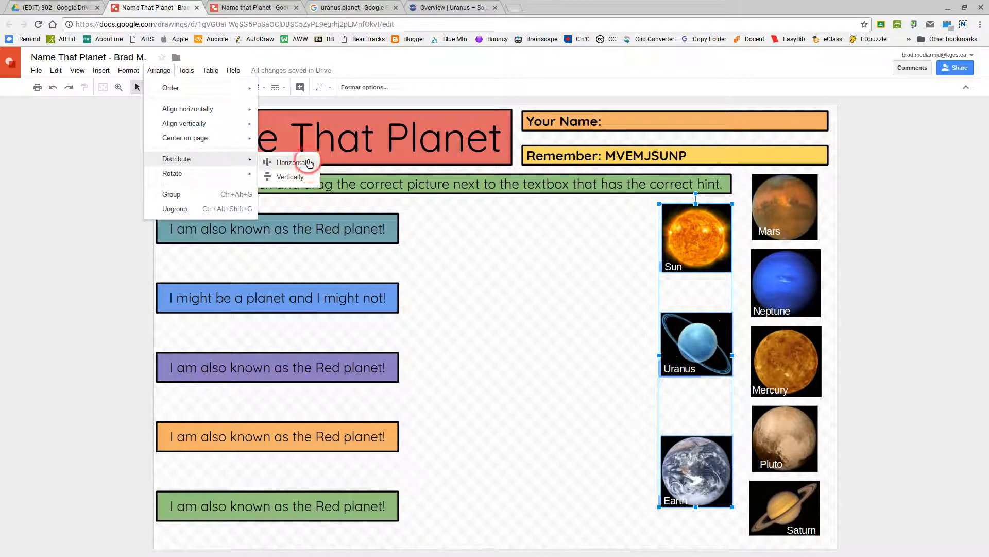
left_click(291, 177)
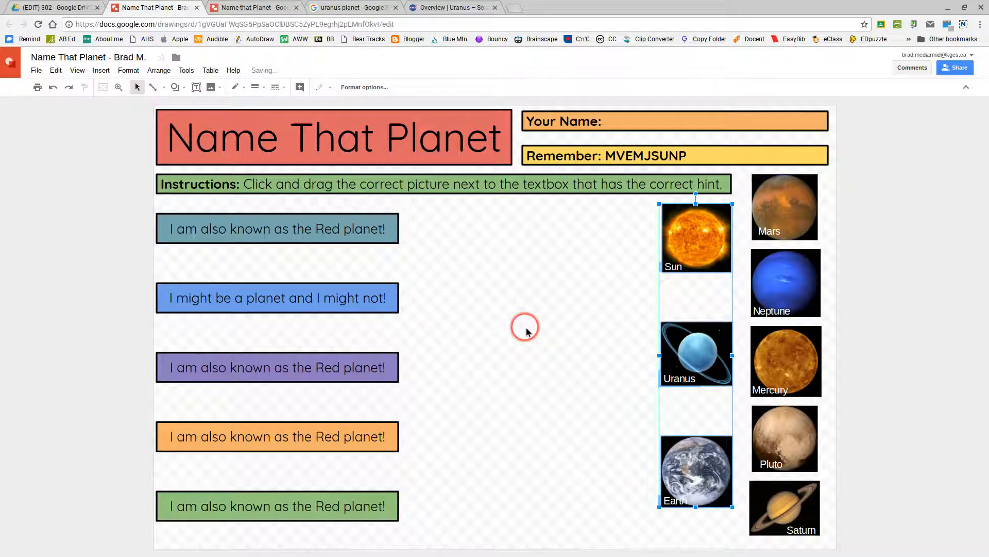
left_click(571, 326)
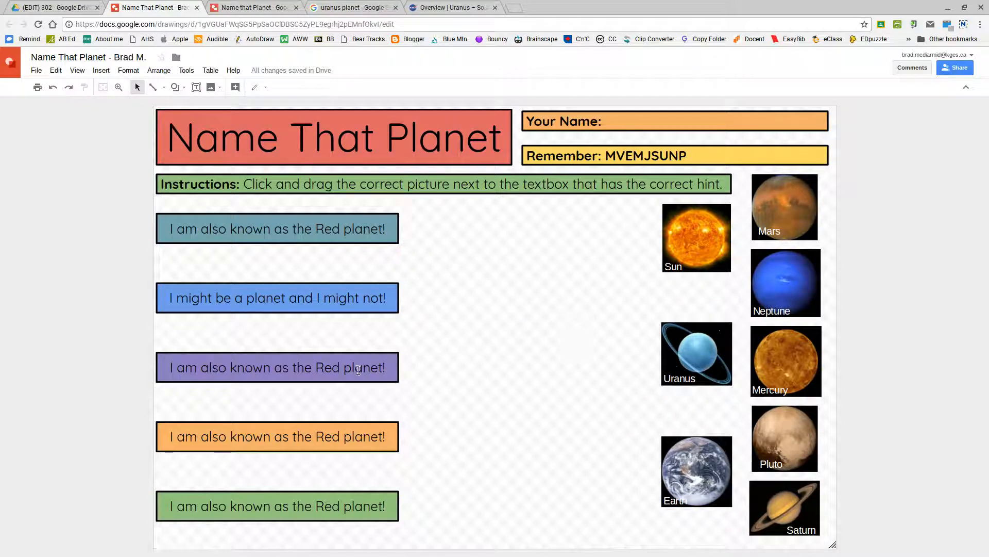
left_click(329, 363)
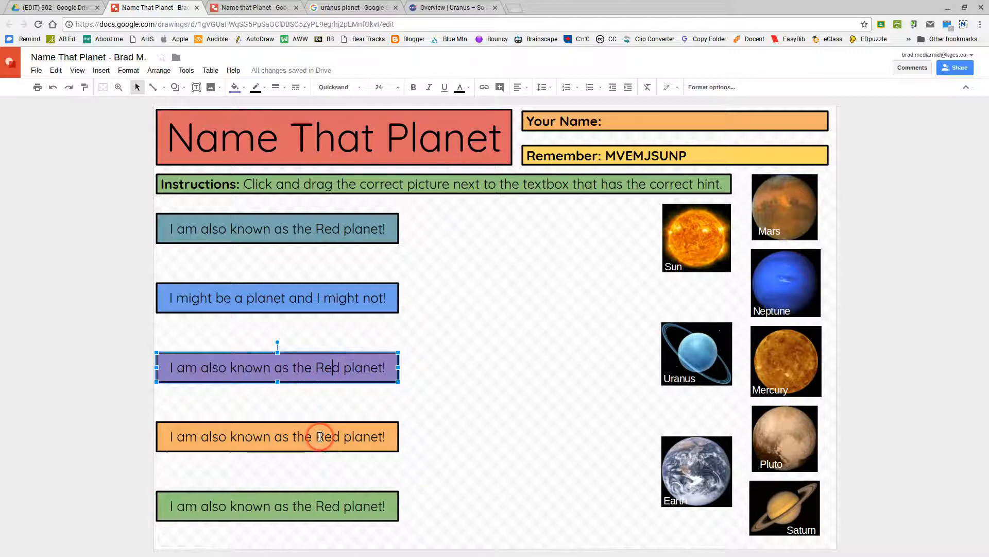
left_click(257, 7)
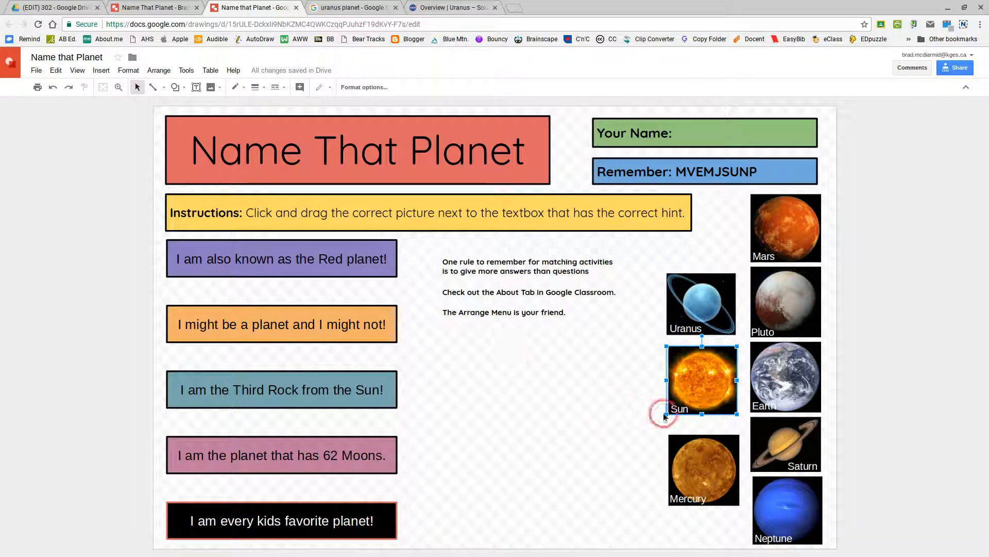
left_click(638, 367)
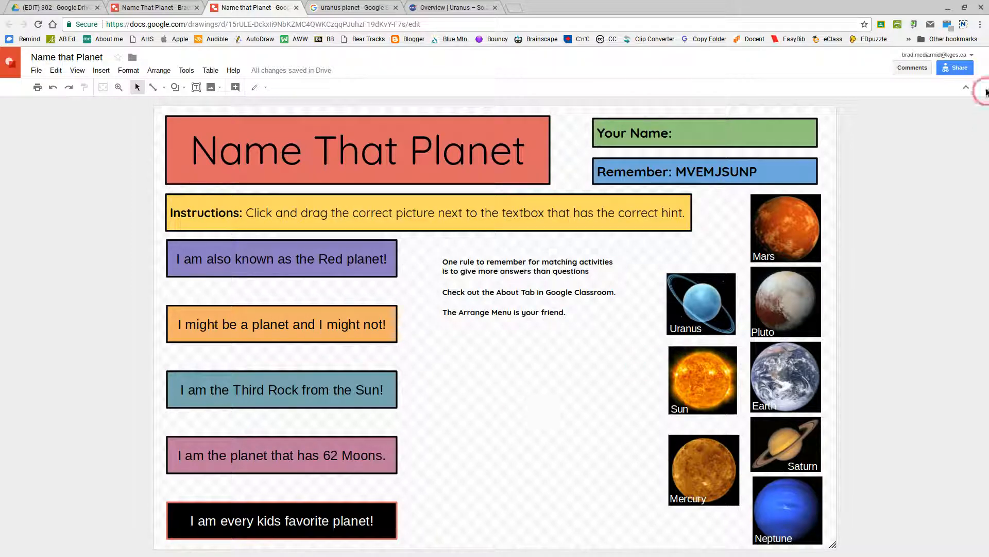
left_click(954, 68)
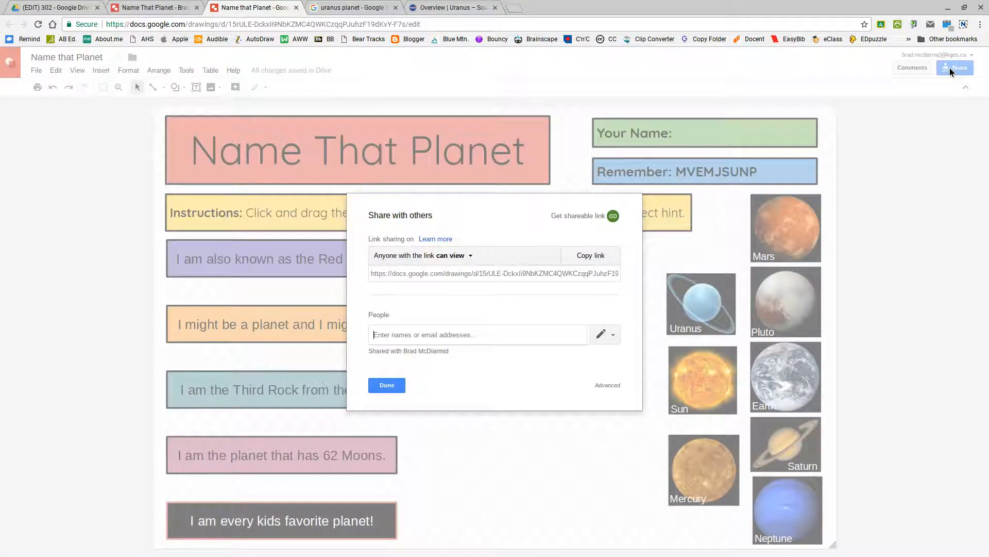
- Copy the example drawing's share link and open a blank browser tab
left_click(477, 276)
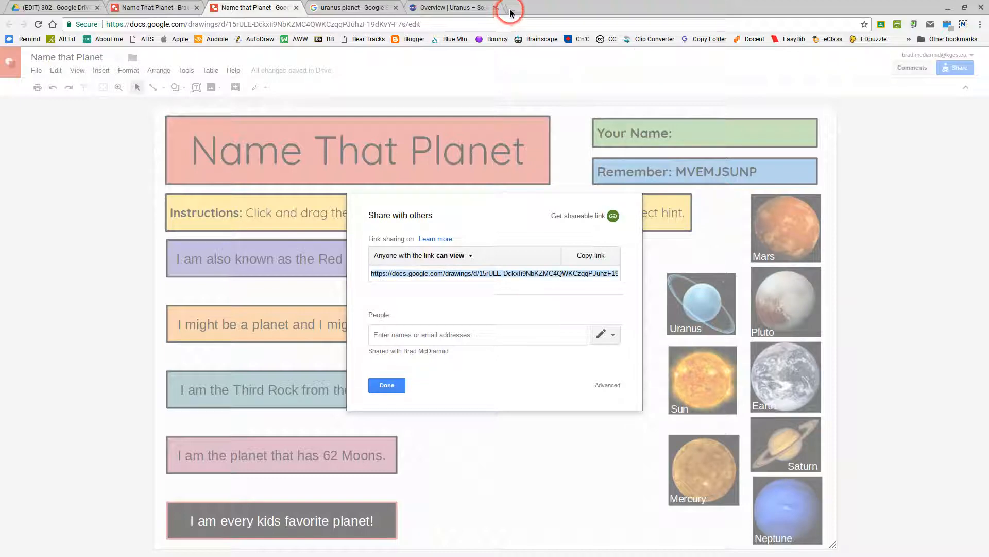
left_click(395, 385)
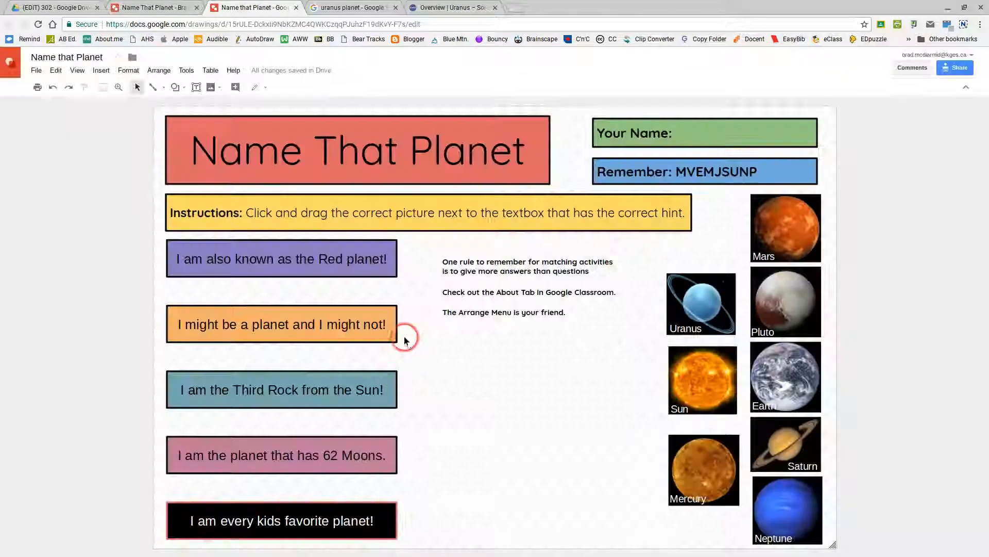
left_click(514, 7)
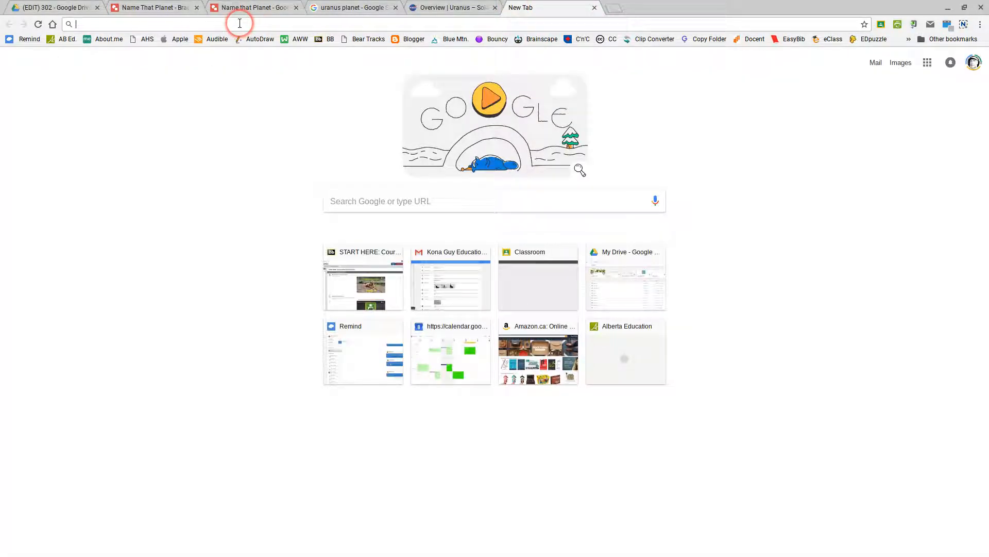
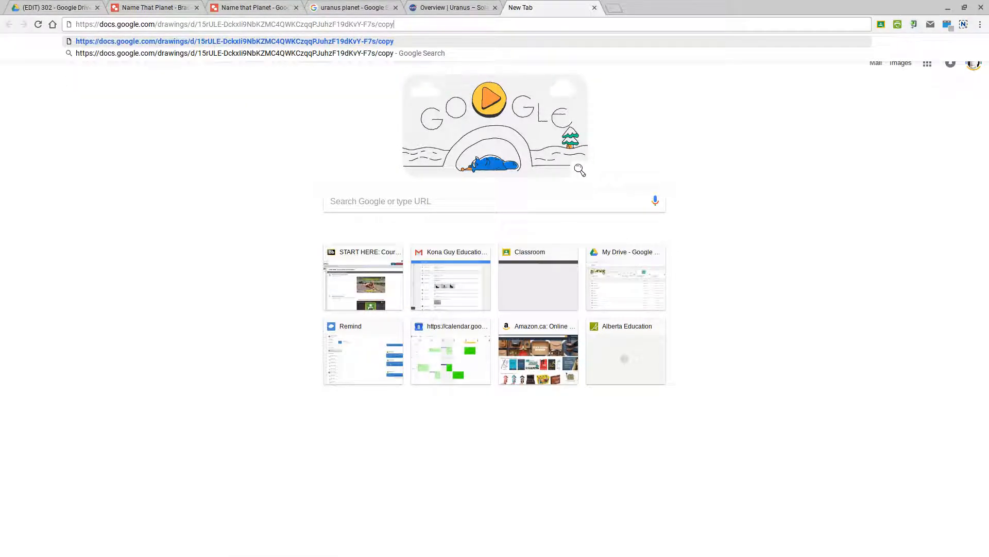
- Paste the share link with 'edit?usp=sharing' replaced by 'copy' to load the make-a-copy page
key("Return")
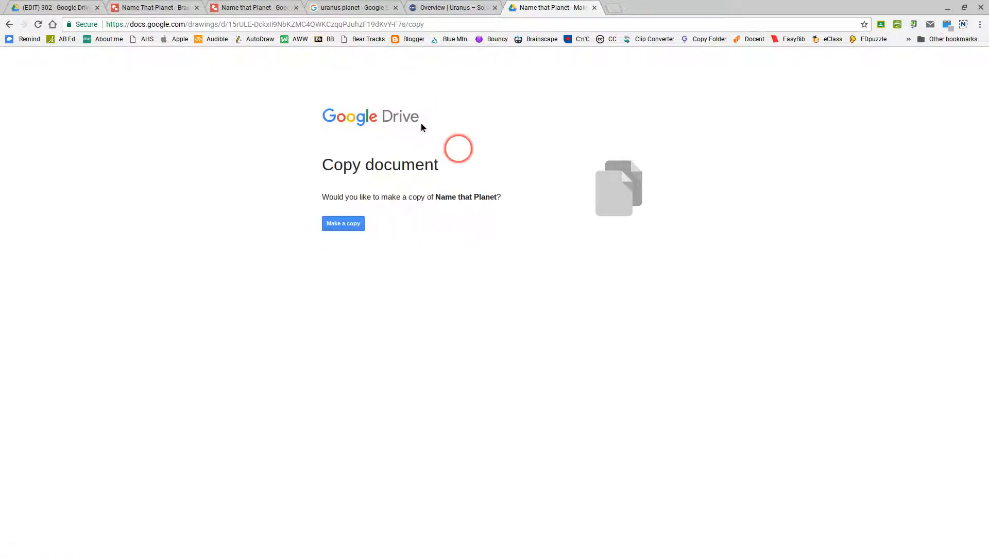
- Copy the make-a-copy URL and return to the work-in-progress drawing
left_click(342, 23)
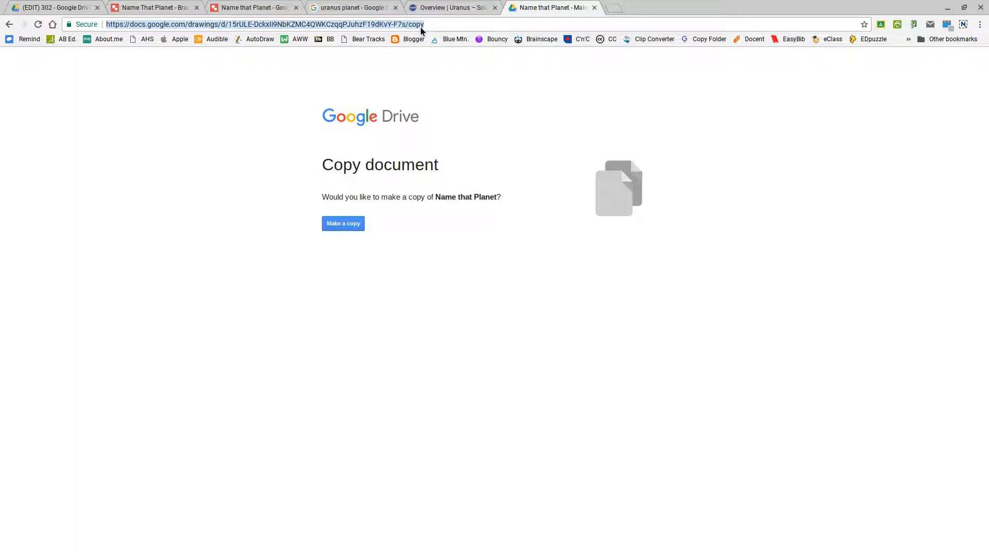
left_click(421, 24)
left_click(178, 7)
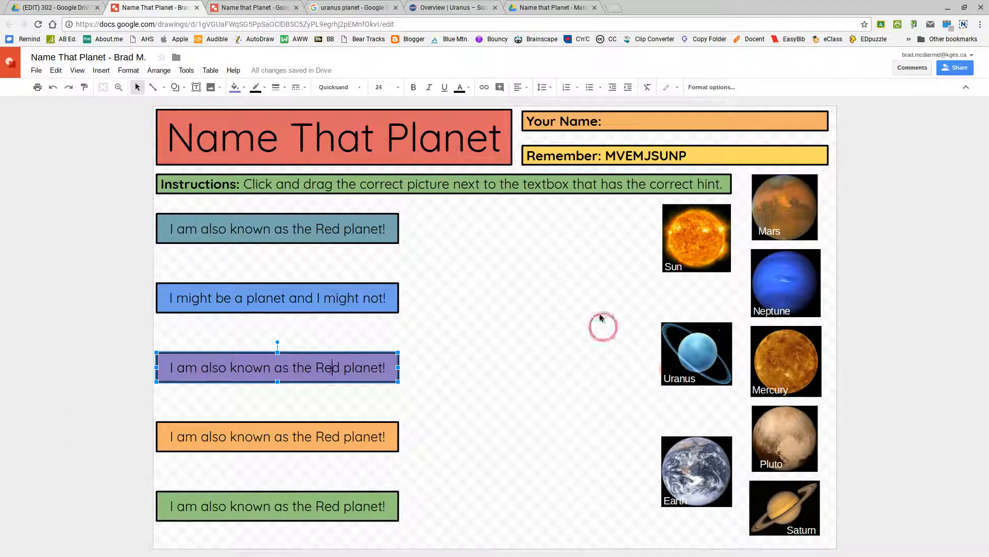
- Deselect the purple hint box
left_click(463, 387)
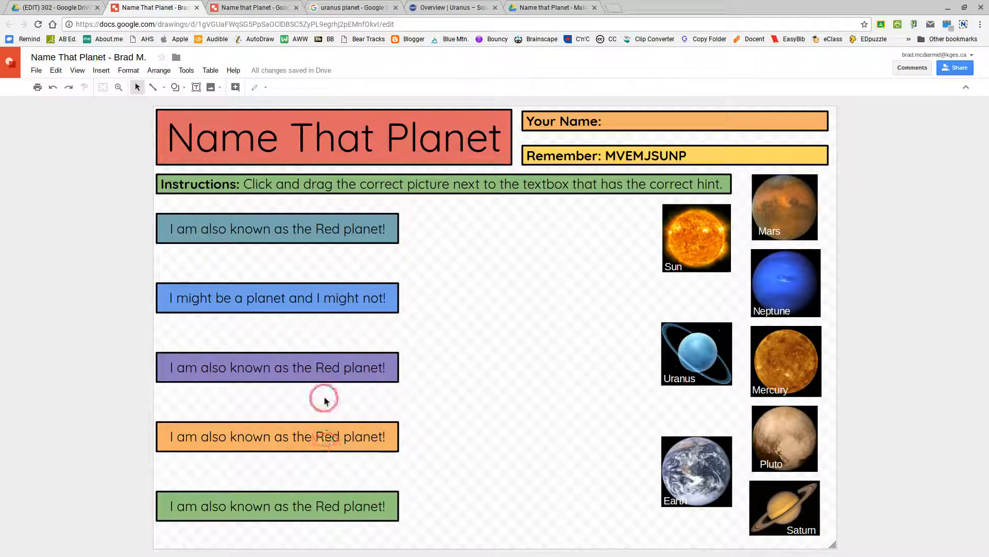
mouse_move(41, 554)
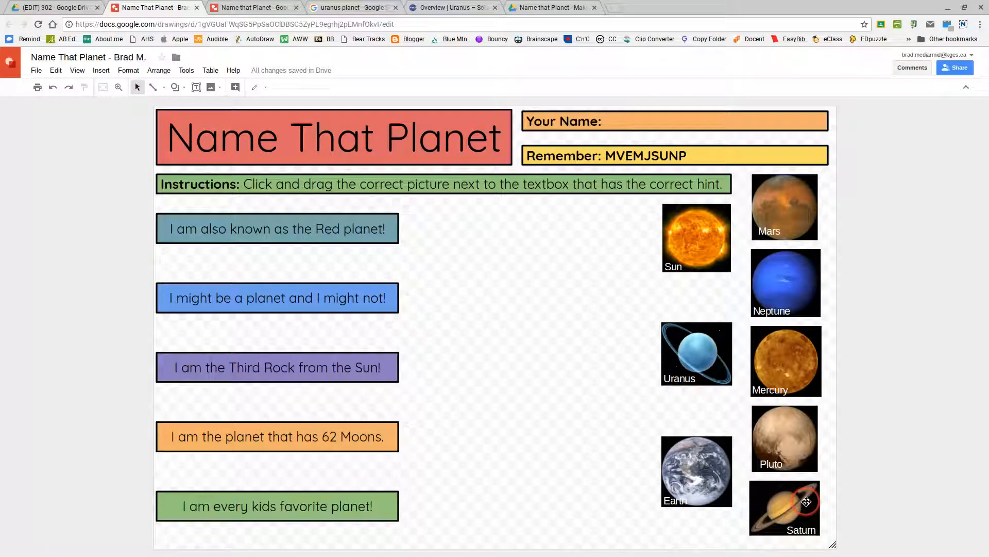
left_click(458, 5)
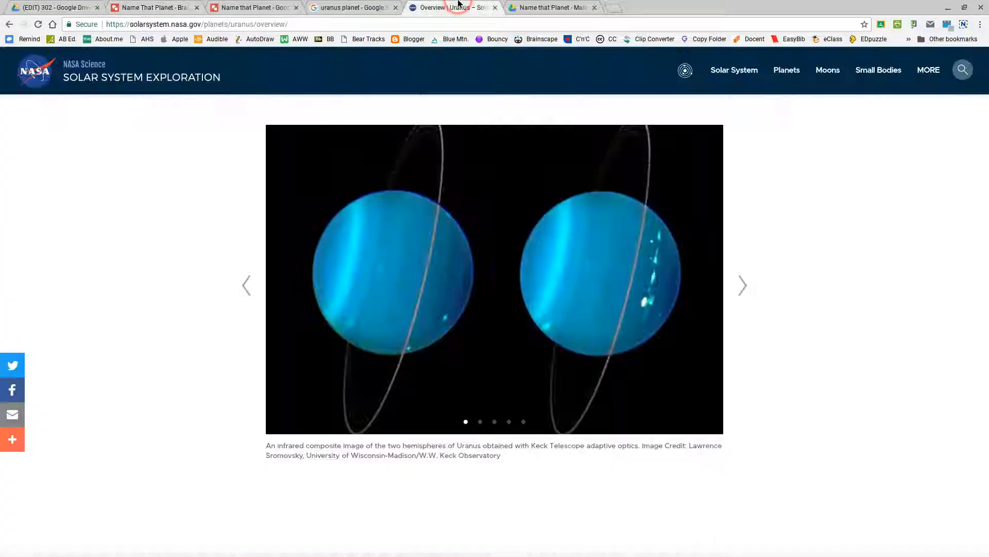
left_click(342, 6)
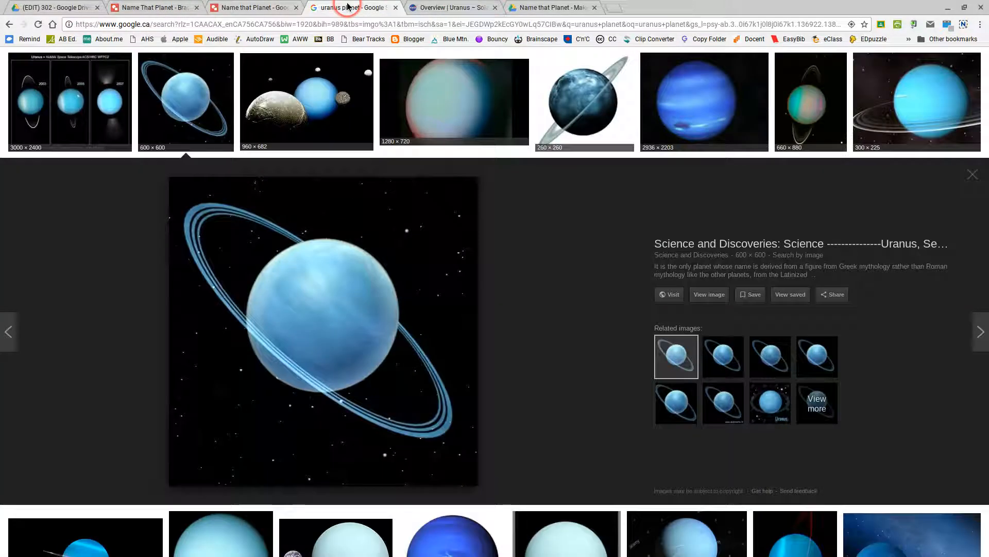
left_click(448, 7)
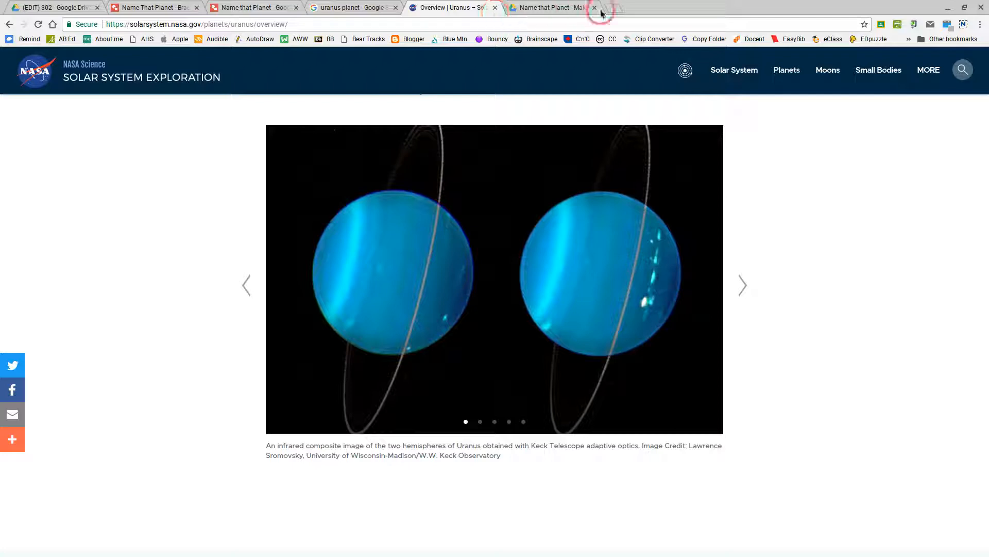
left_click(164, 8)
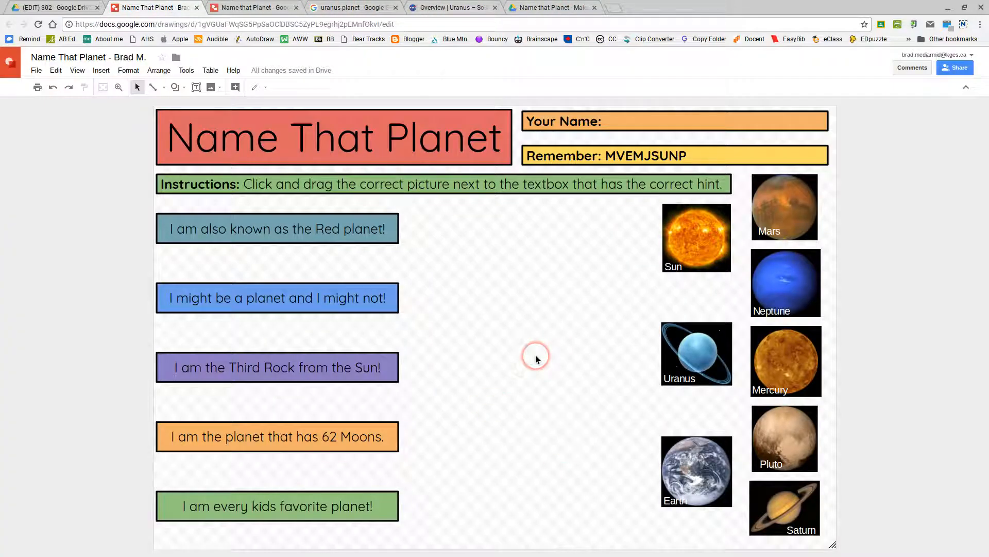
left_click(539, 438)
left_click(626, 399)
left_click(572, 407)
left_click(580, 278)
mouse_move(55, 551)
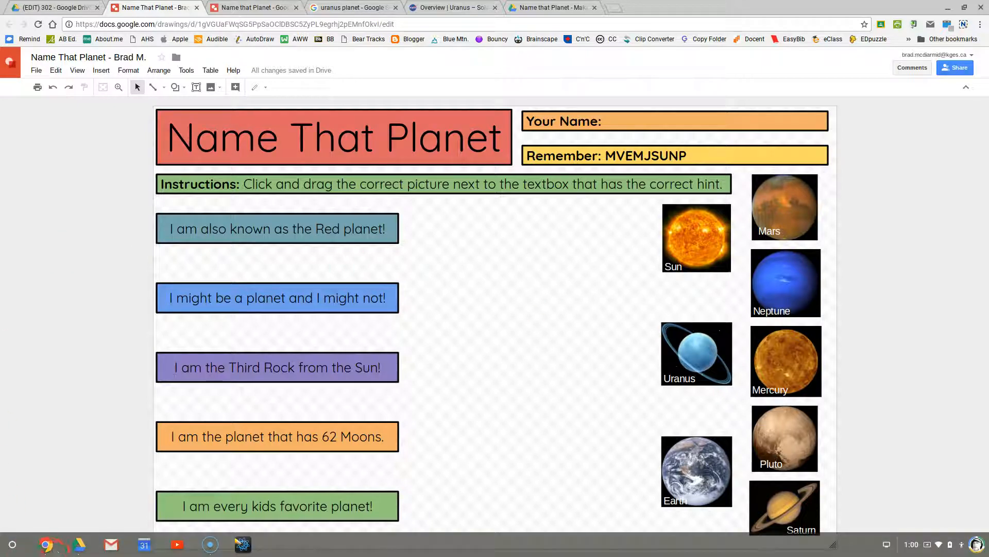